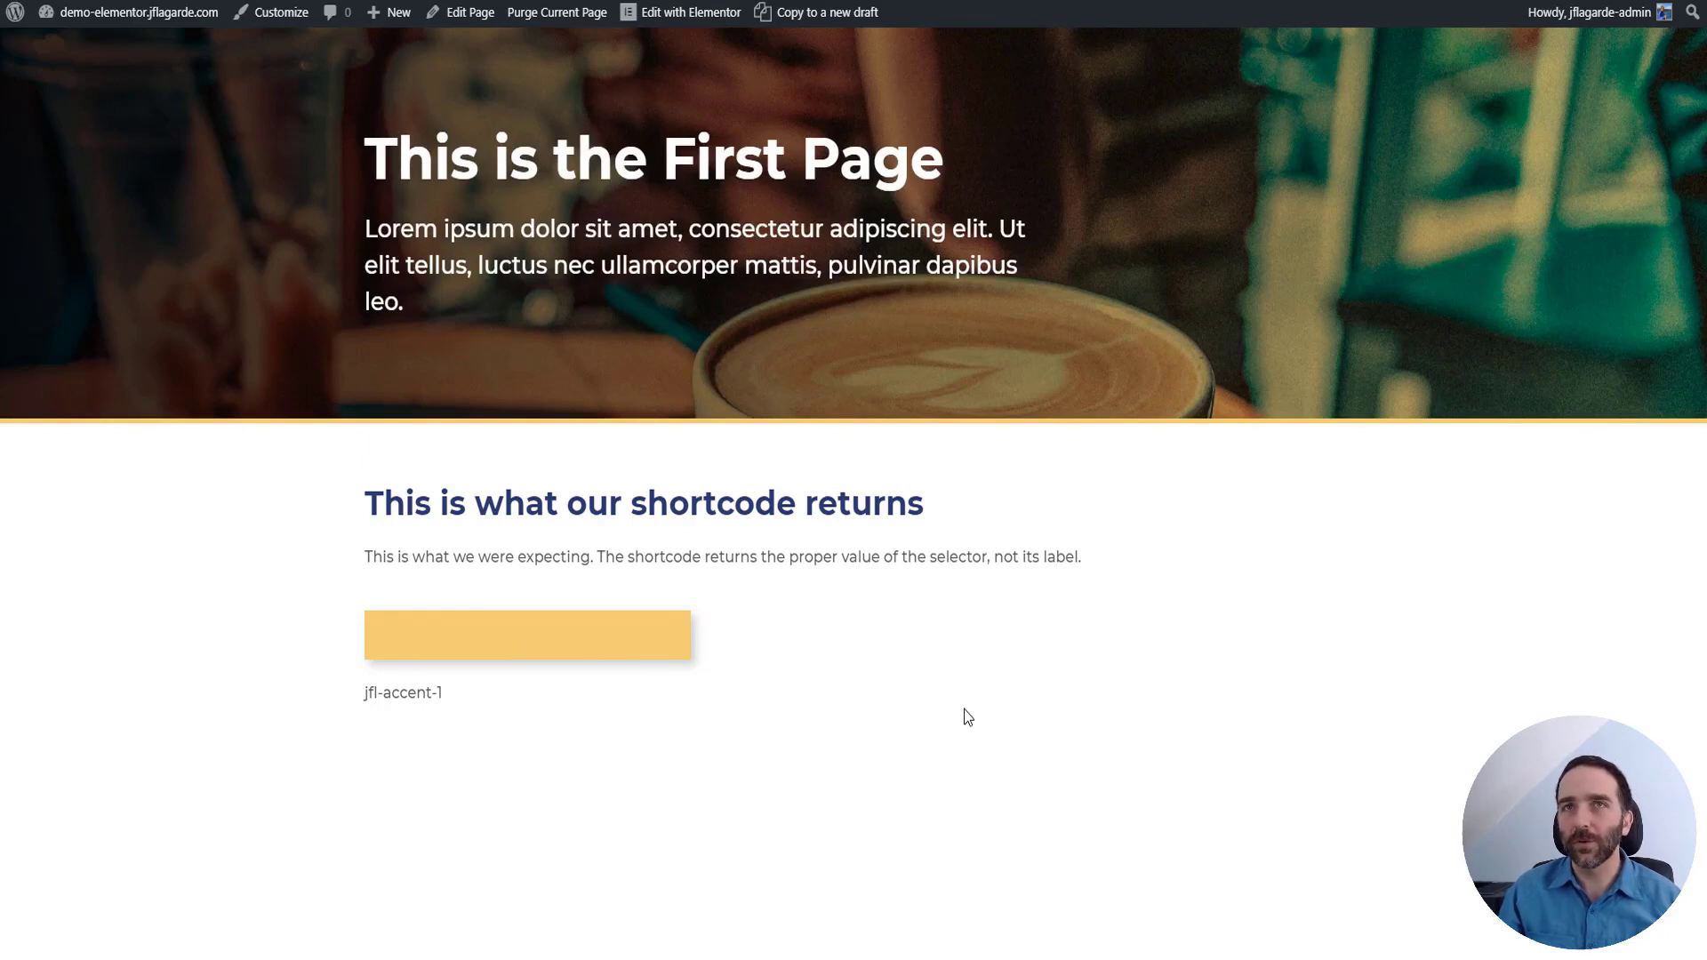
Review the .jfl-accent-1 (F3C969) and .jfl-accent-2 (4c5fbd) rules, then go to the Page Settings field group
left_click_drag(698, 158, 928, 151)
left_click(861, 160)
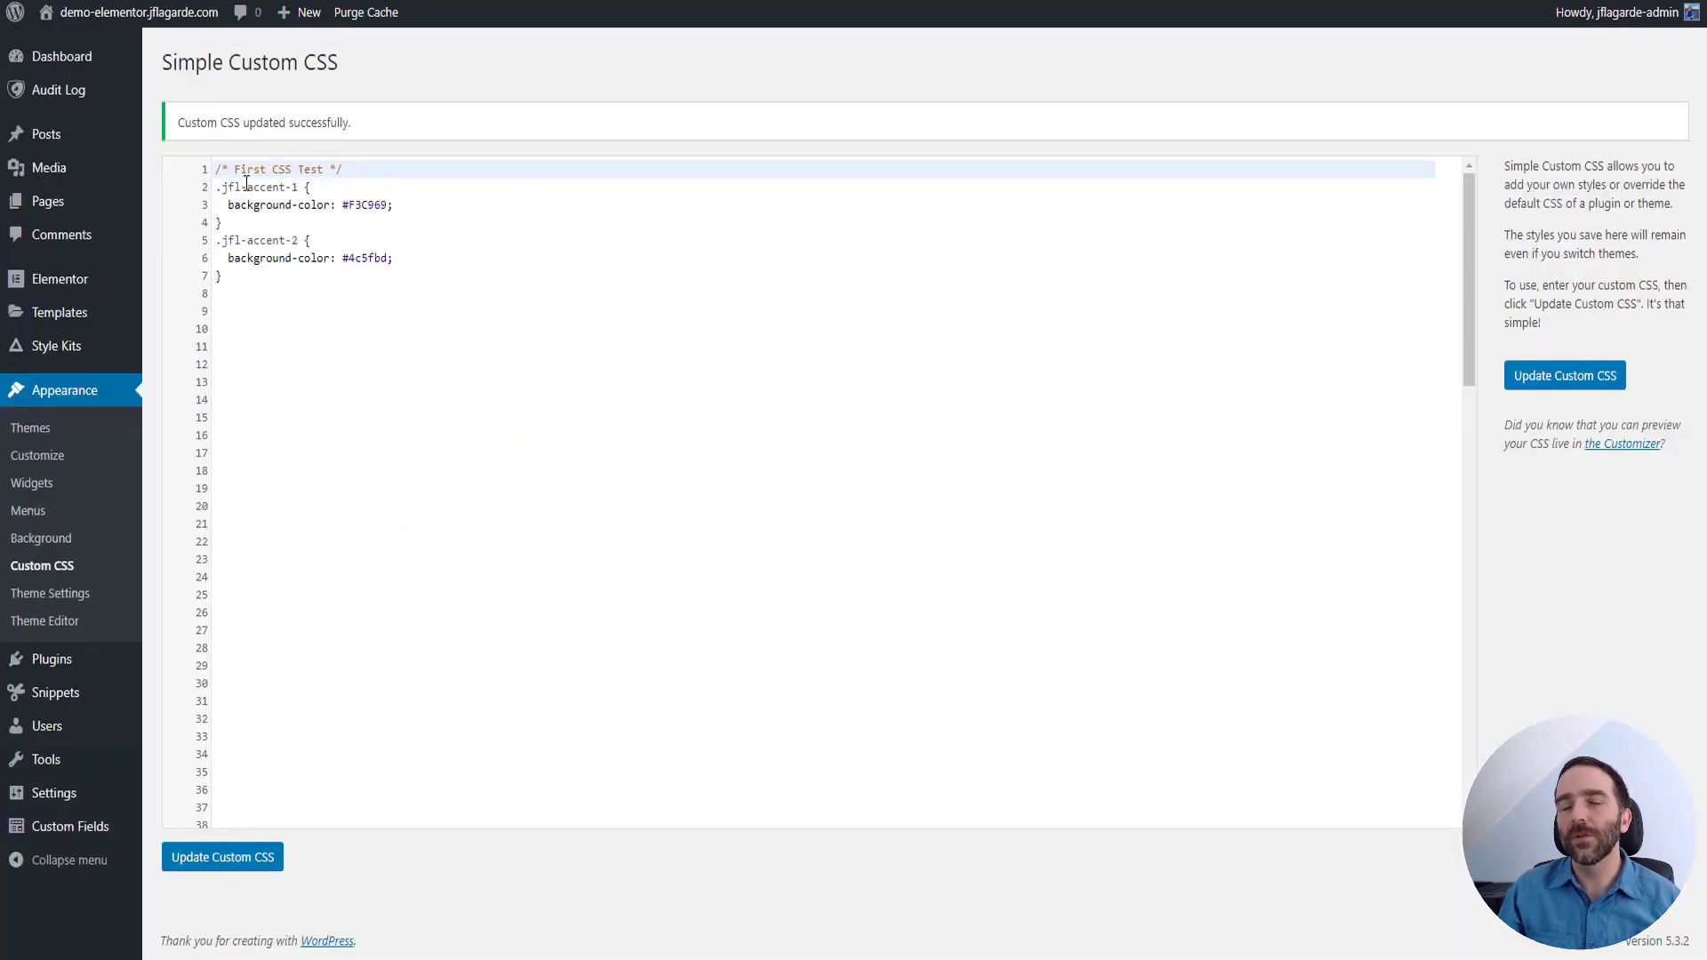
left_click_drag(249, 188, 299, 188)
double_click(375, 206)
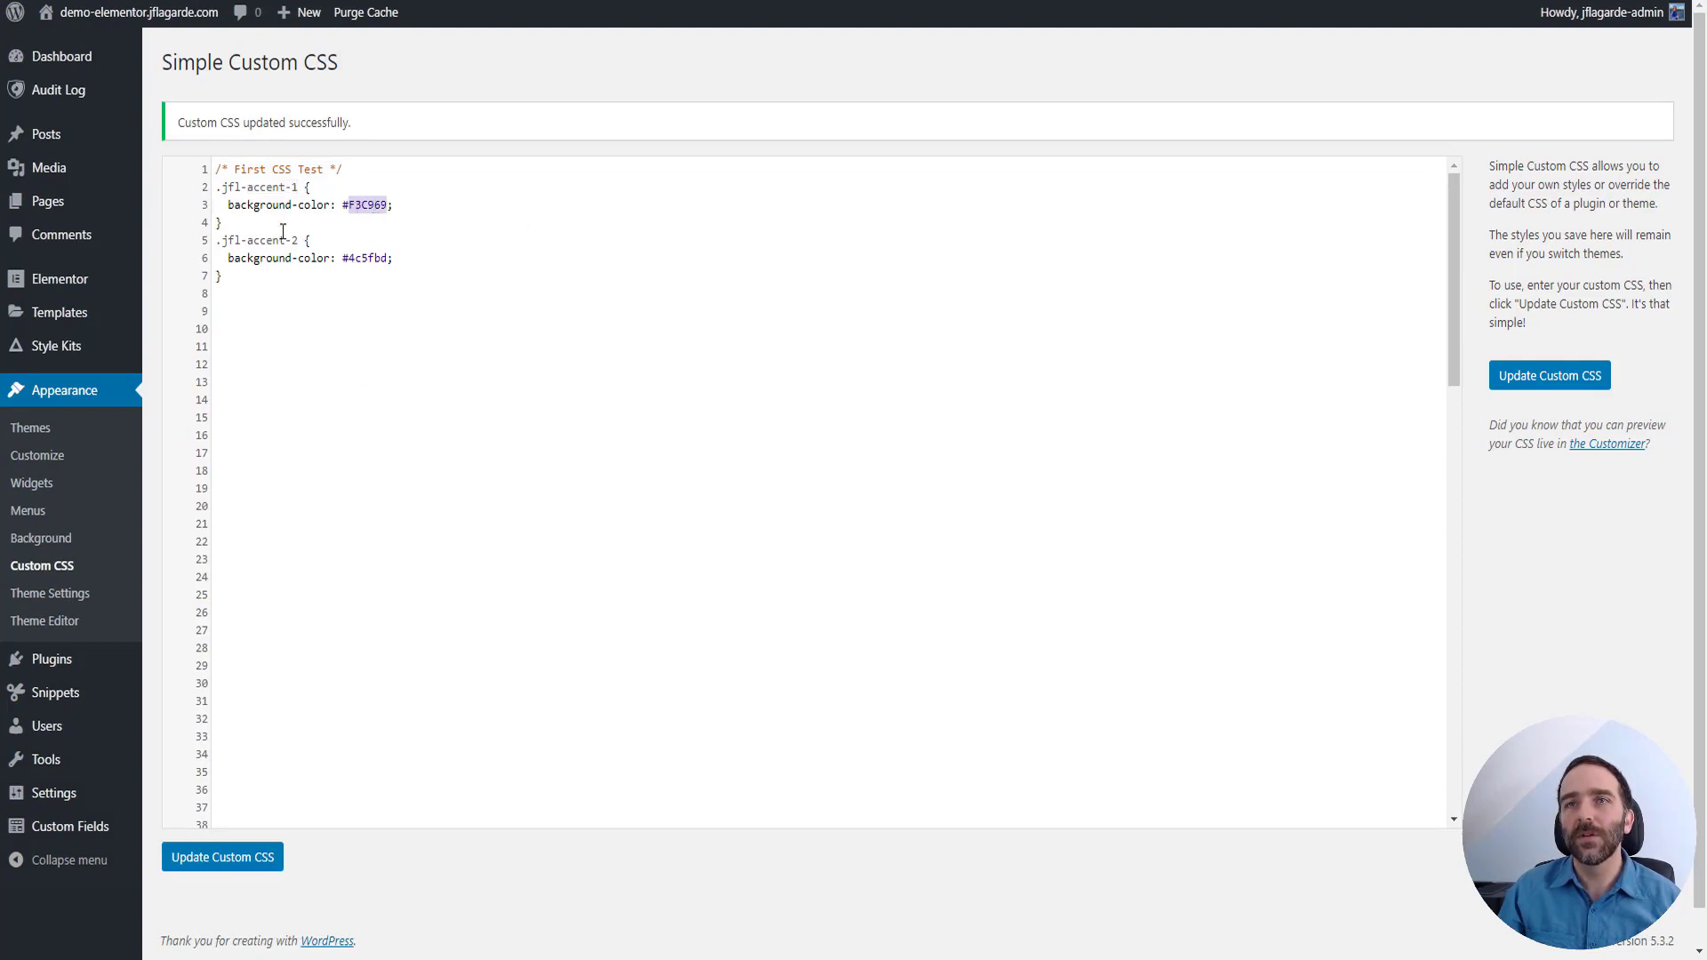
double_click(373, 259)
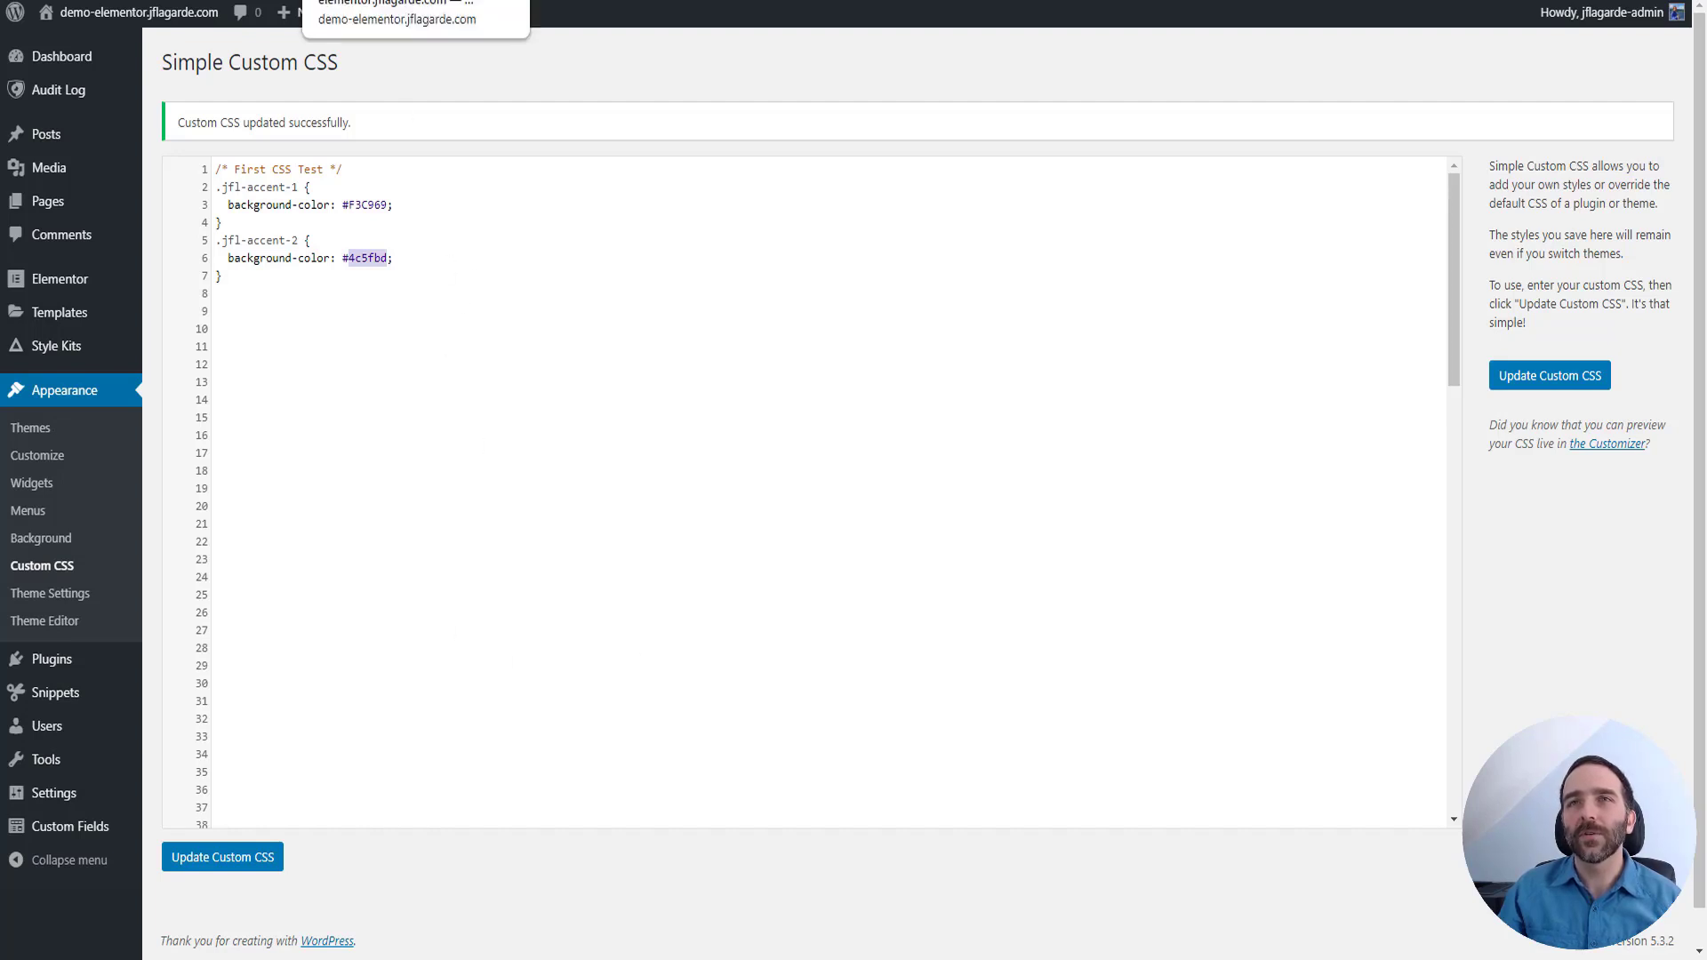
left_click(409, 0)
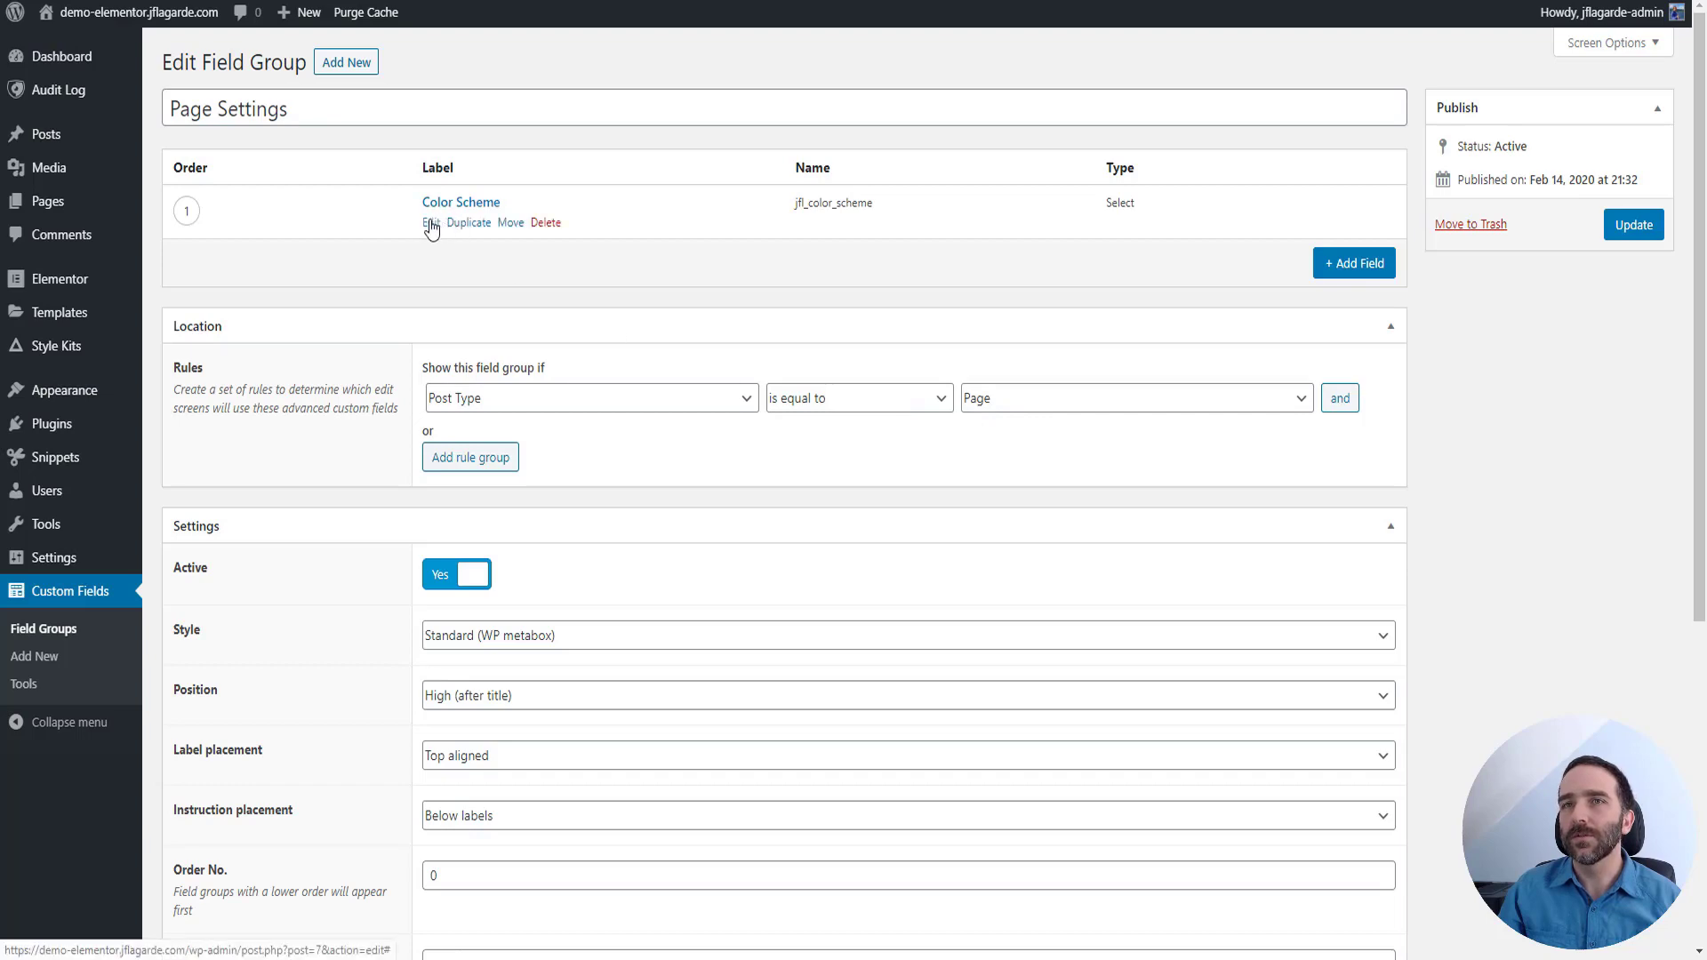
Check the Color Scheme field's choice jfl-accent-1 : Color 1 and keep its Return Format as Value
left_click(430, 223)
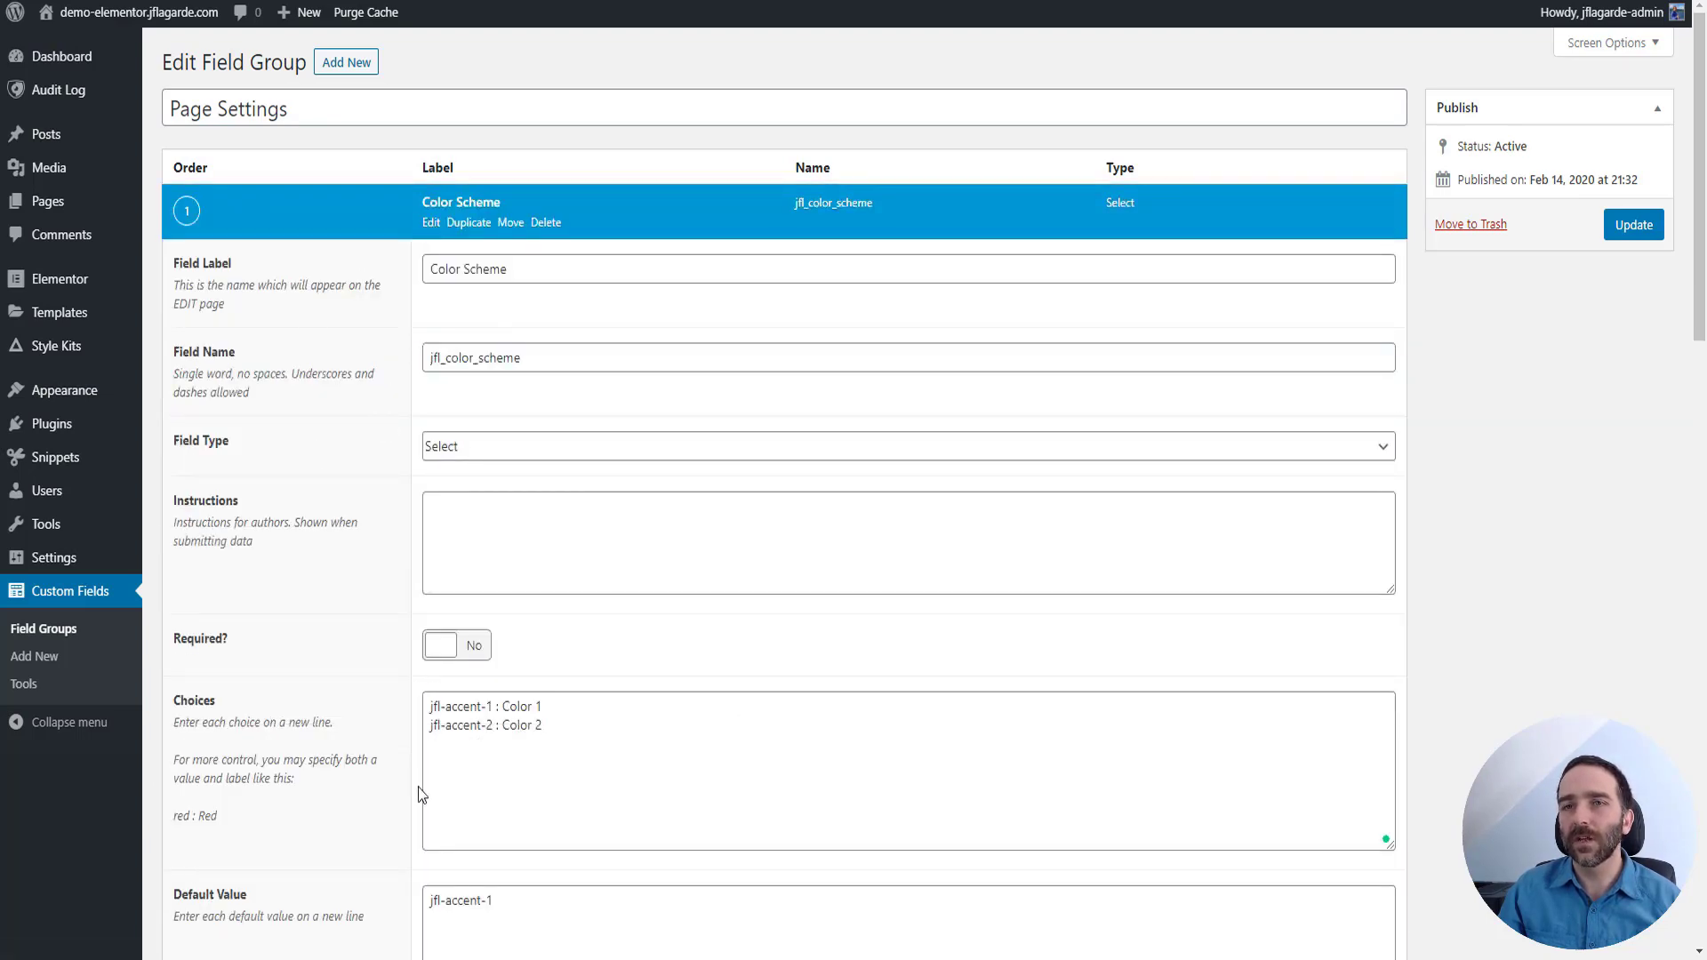
left_click(530, 697)
left_click_drag(489, 709, 428, 711)
mouse_move(549, 707)
left_mouse_down()
mouse_move(502, 708)
mouse_move(545, 707)
left_mouse_up()
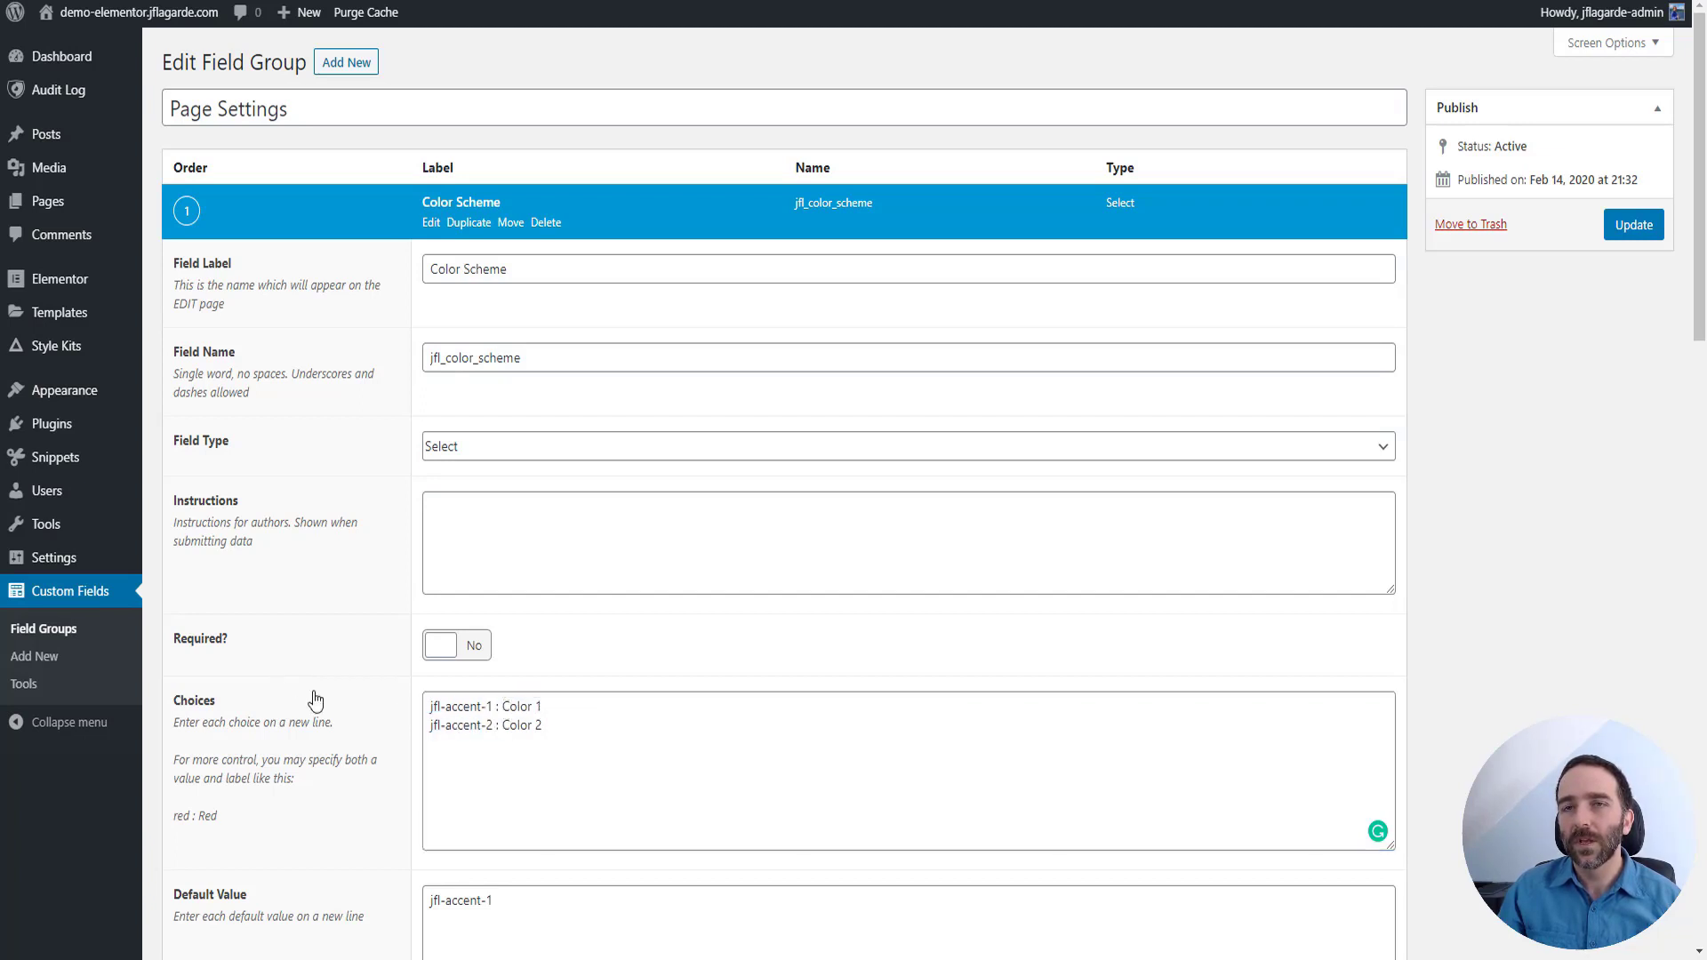
scroll(318, 694, "down", 7)
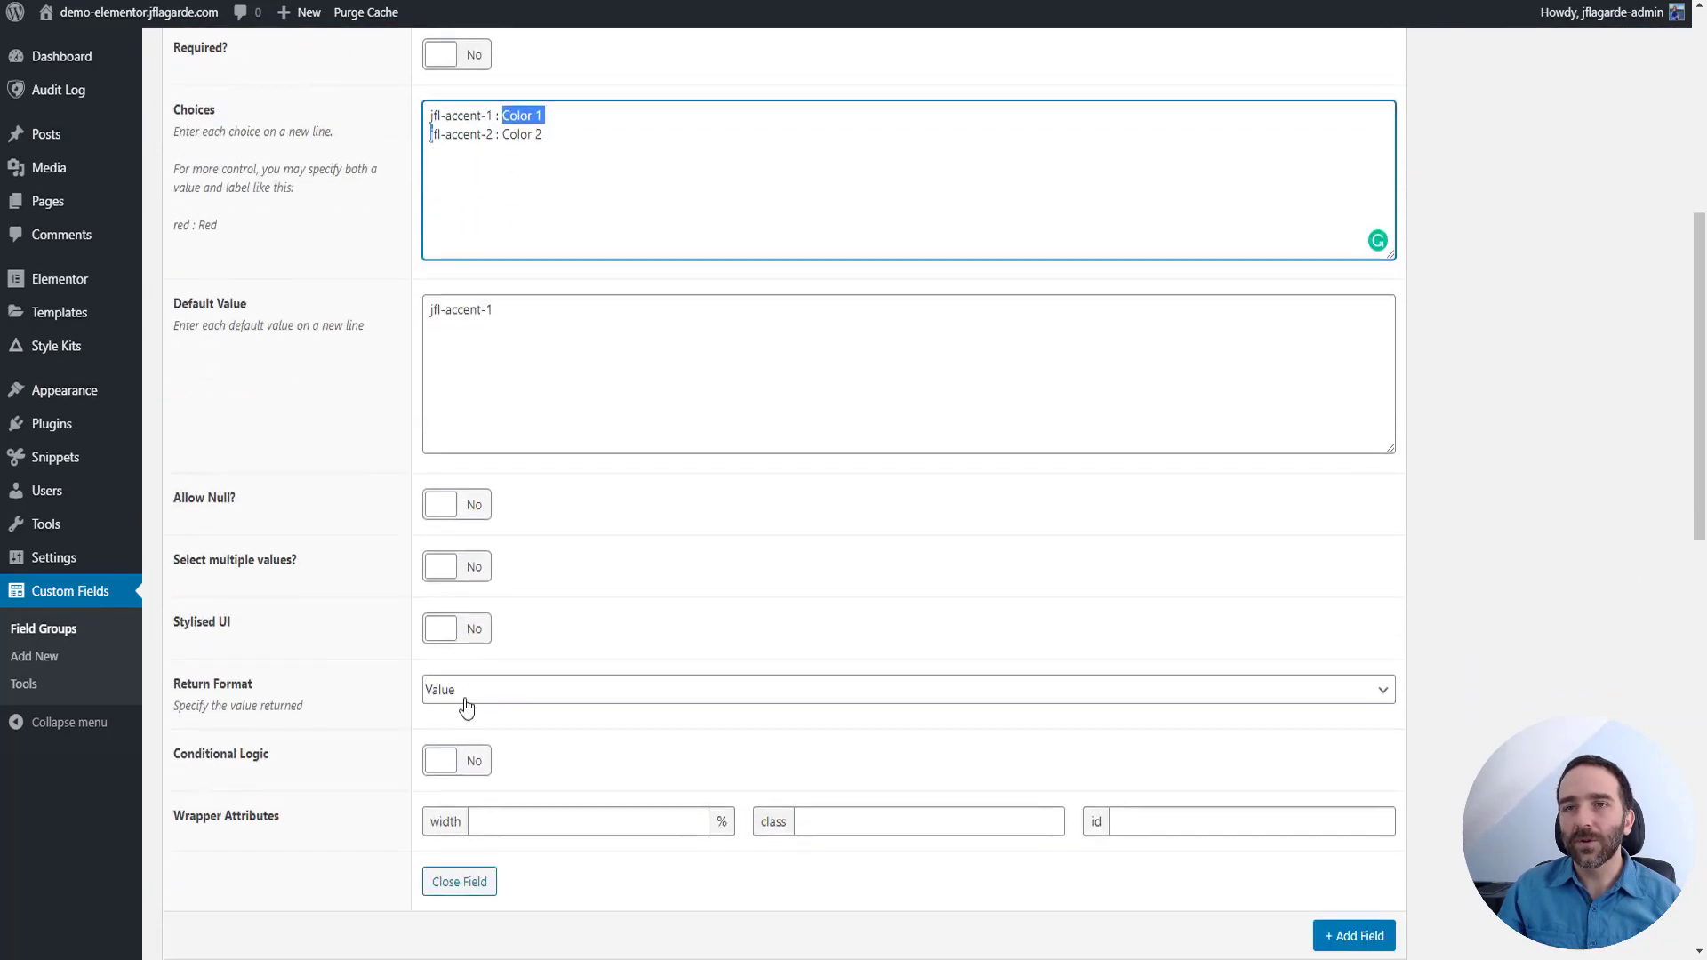
left_click(453, 691)
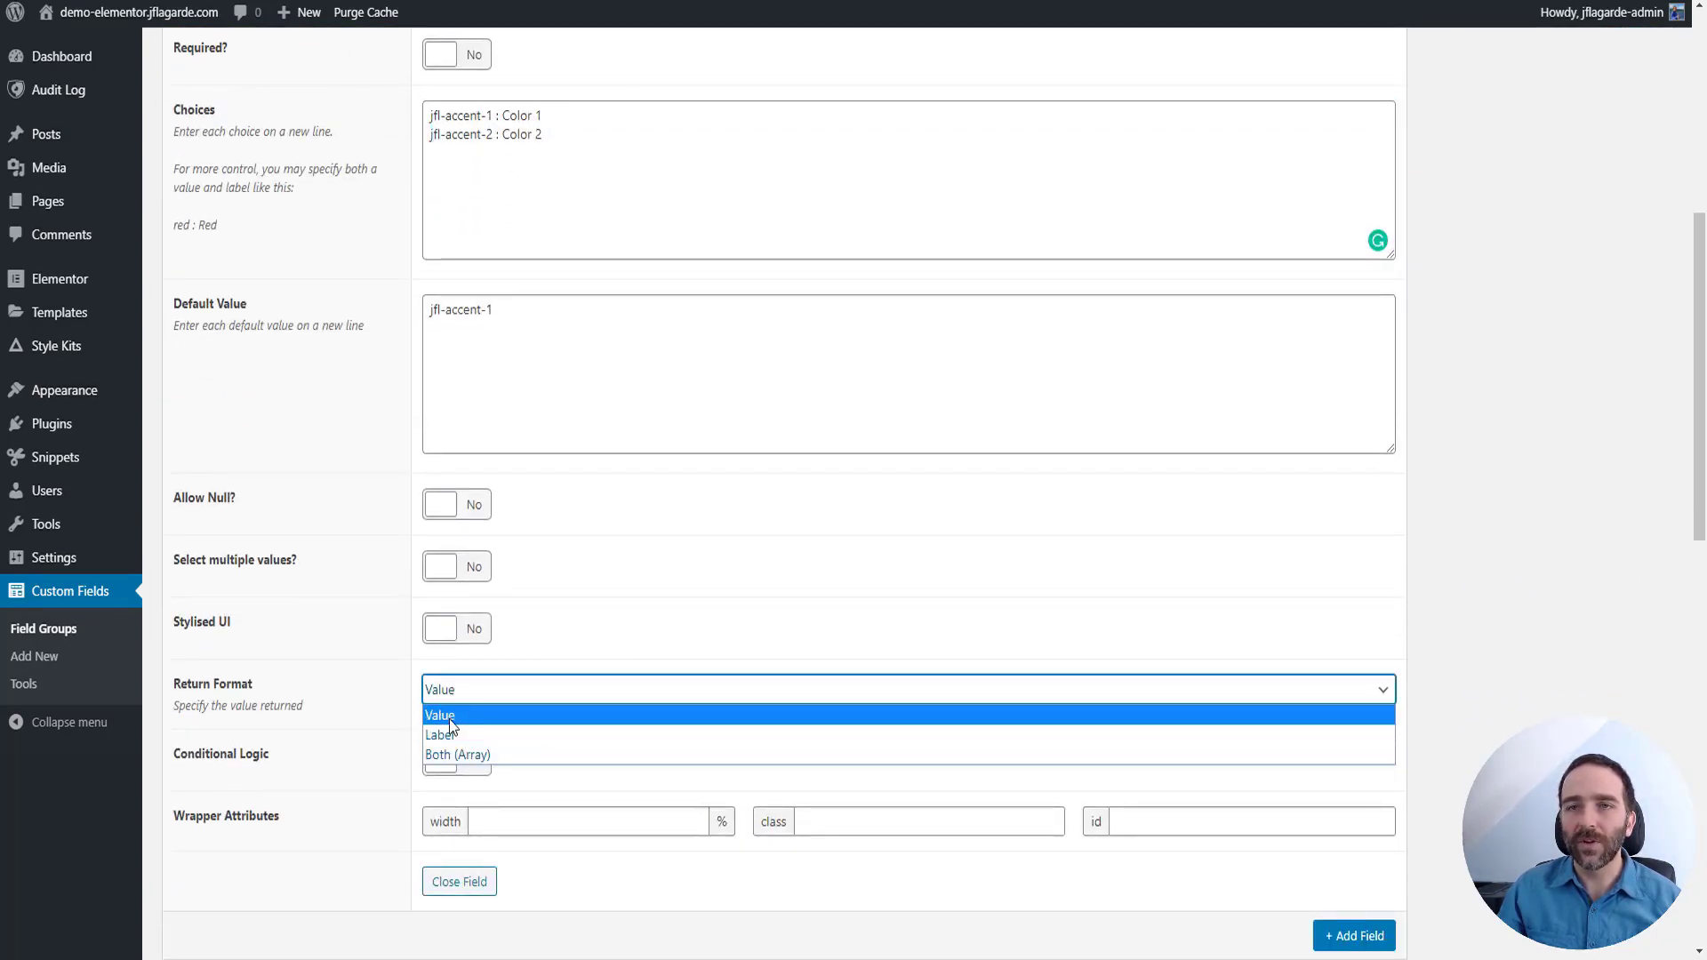
left_click(452, 717)
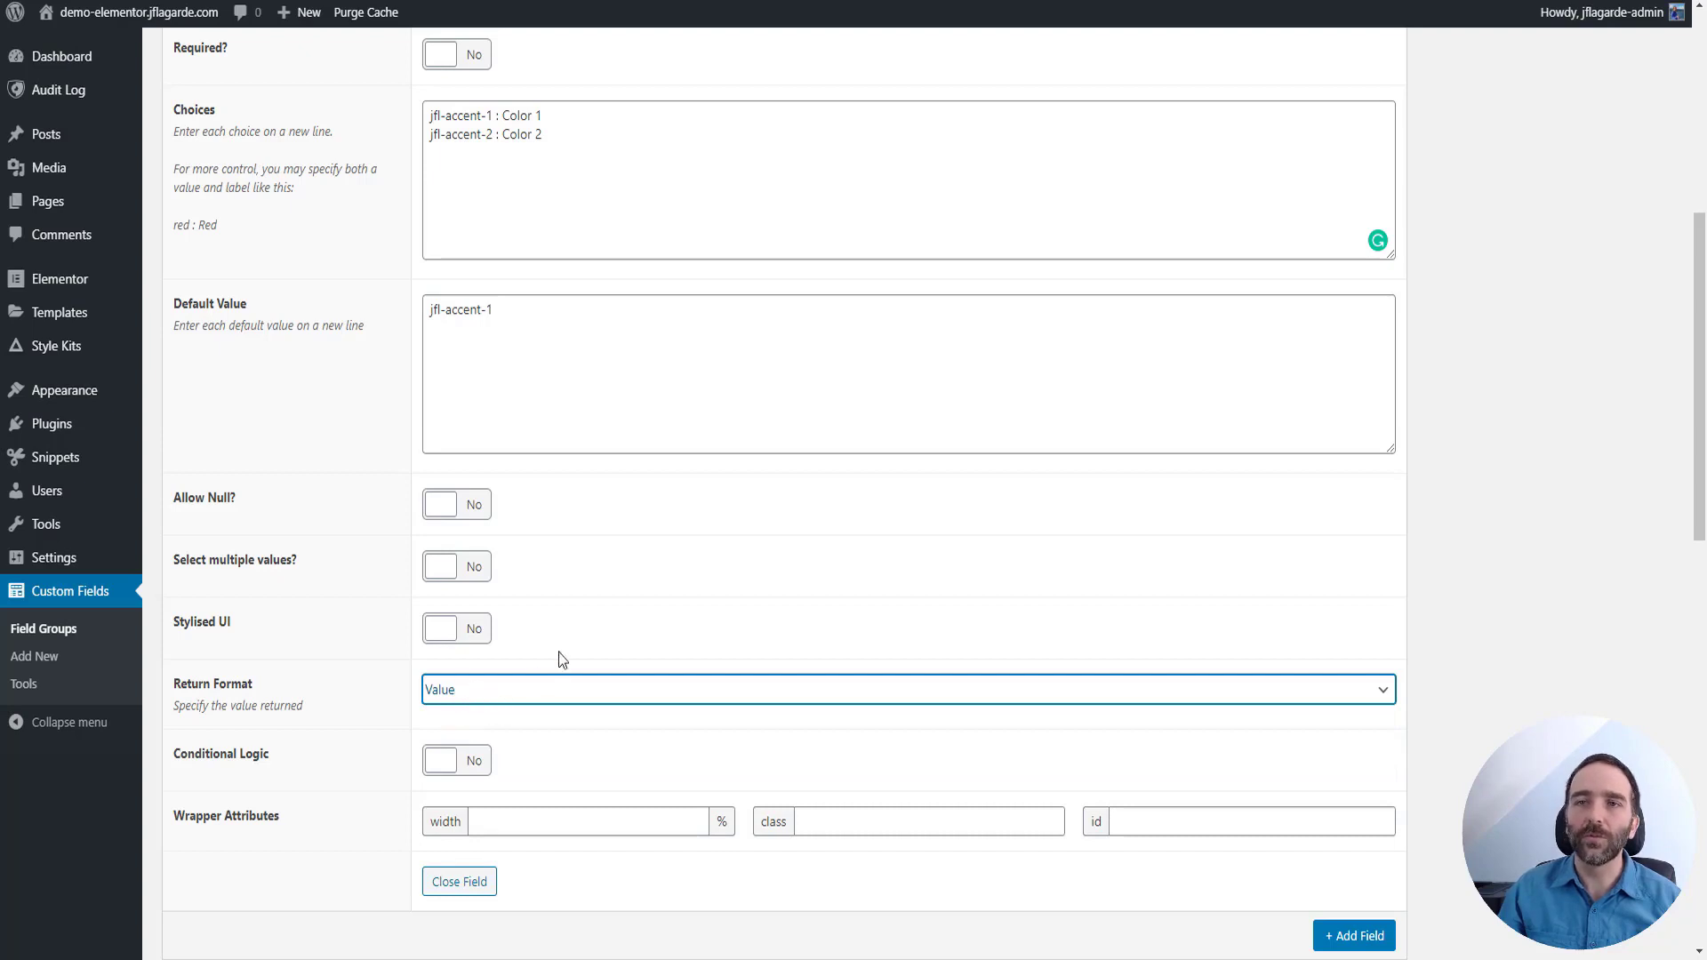
Set the First Page's Color Scheme dropdown to Color 1, after briefly trying Color 2
scroll(671, 602, "up", 5)
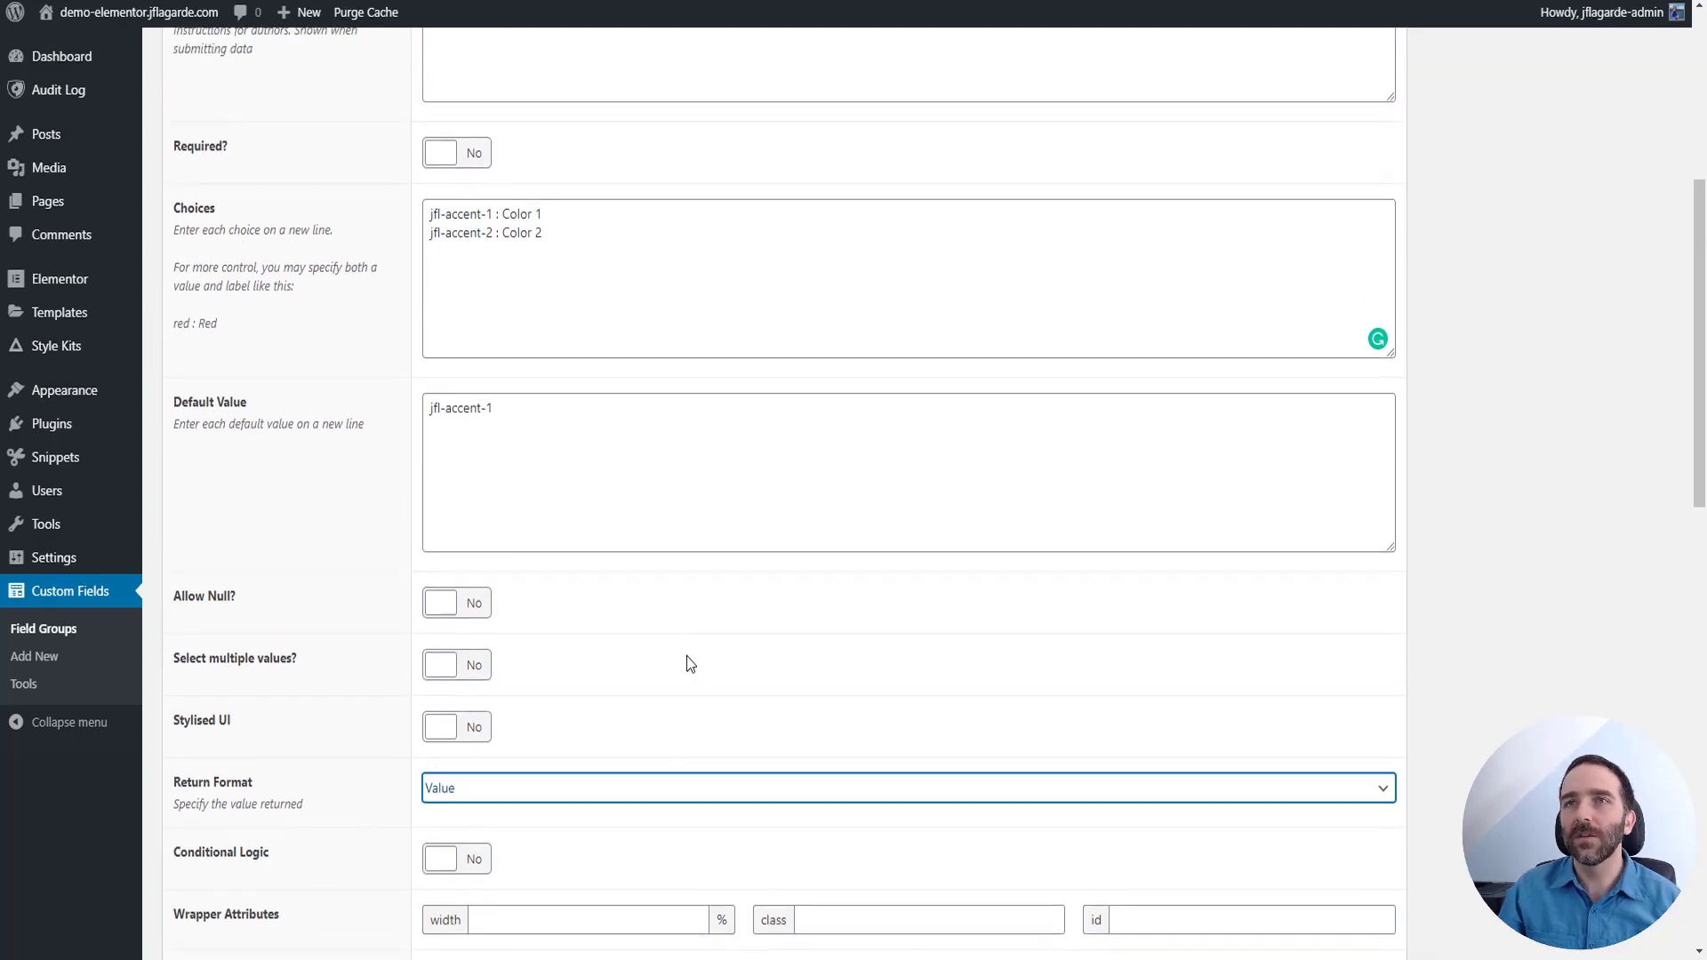
scroll(693, 694, "up", 2)
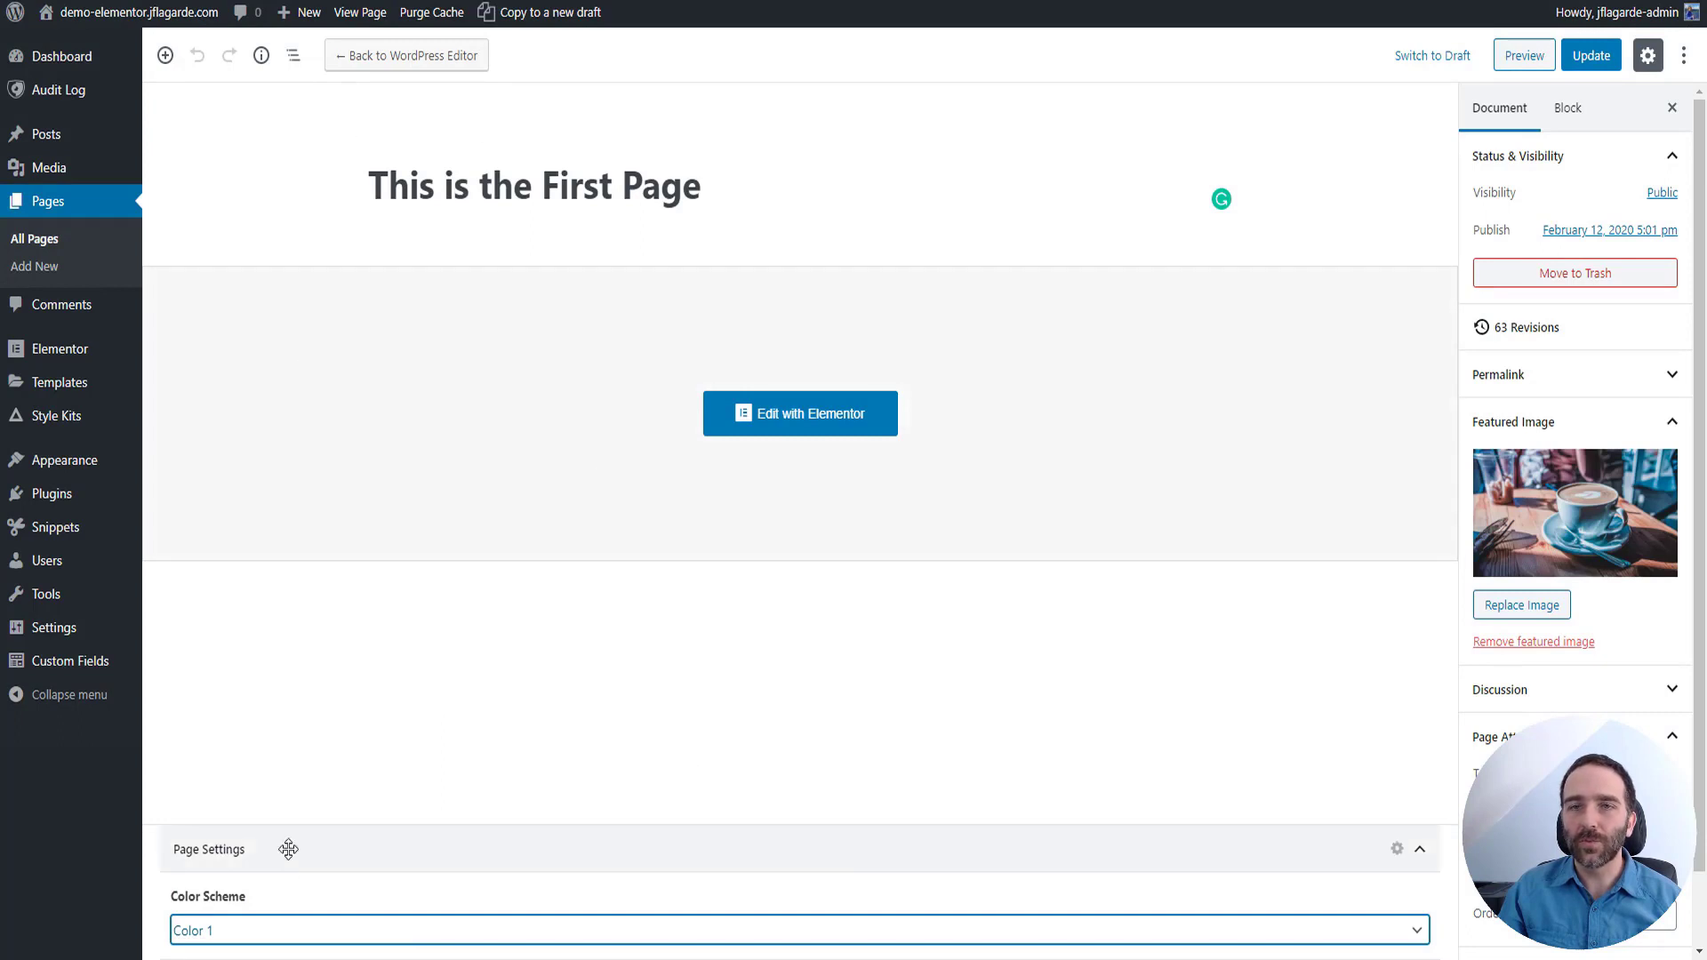
left_click(210, 934)
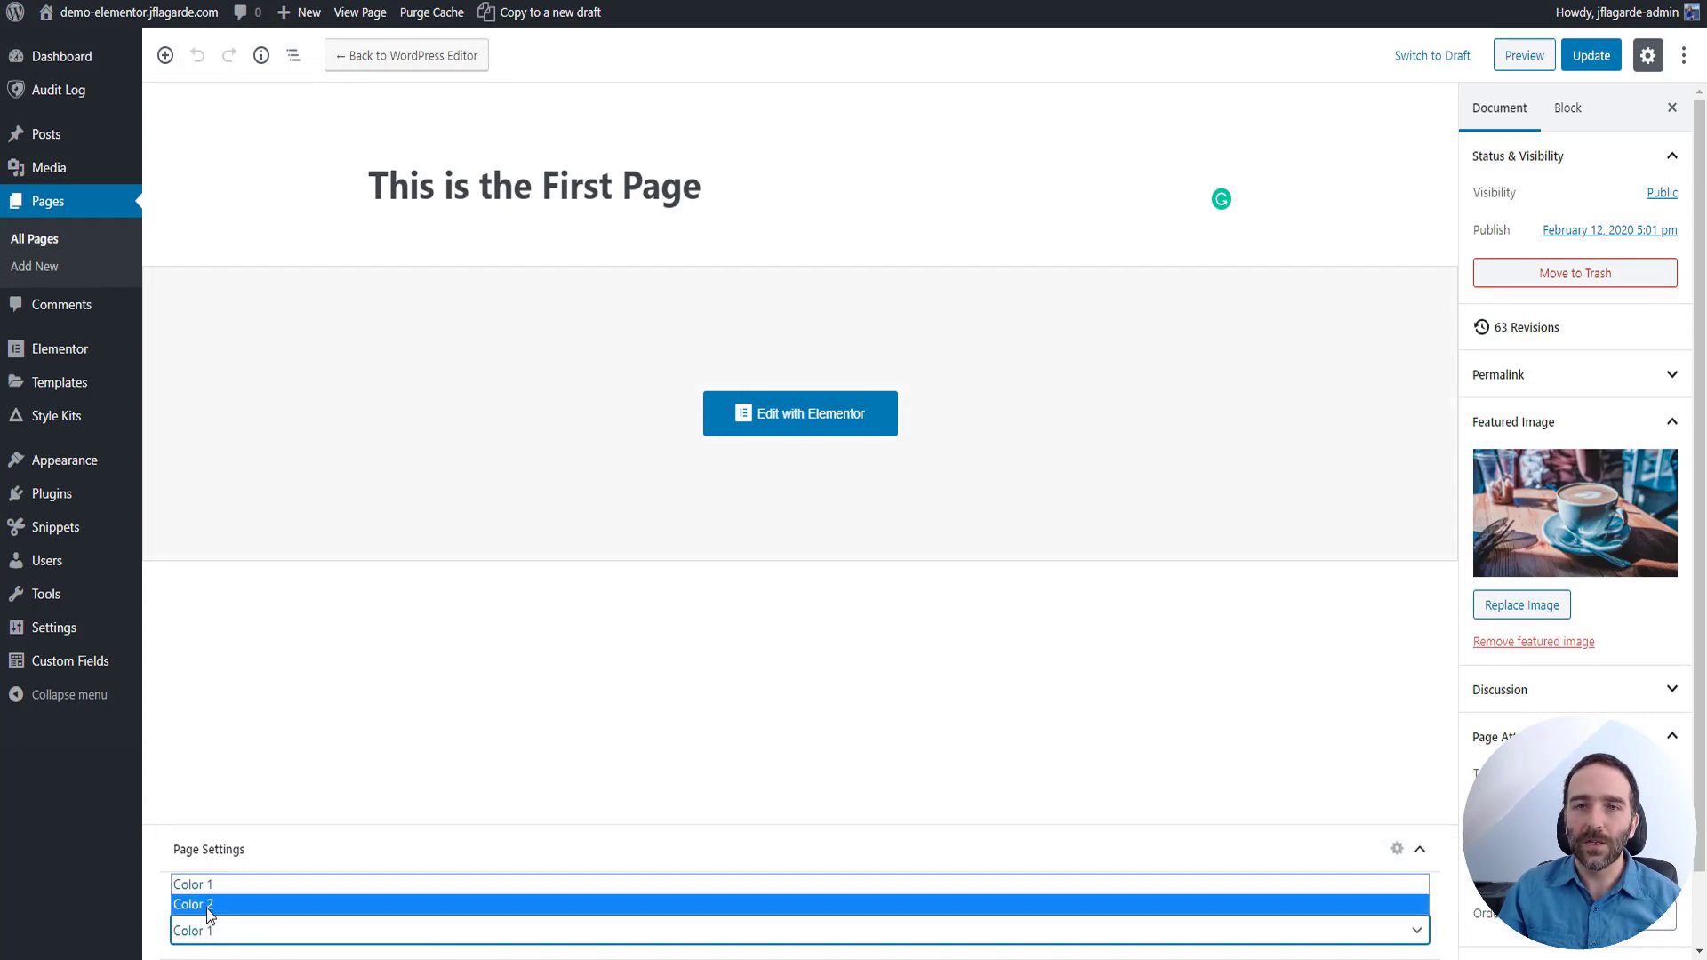
left_click(207, 904)
left_click(217, 930)
left_click(294, 884)
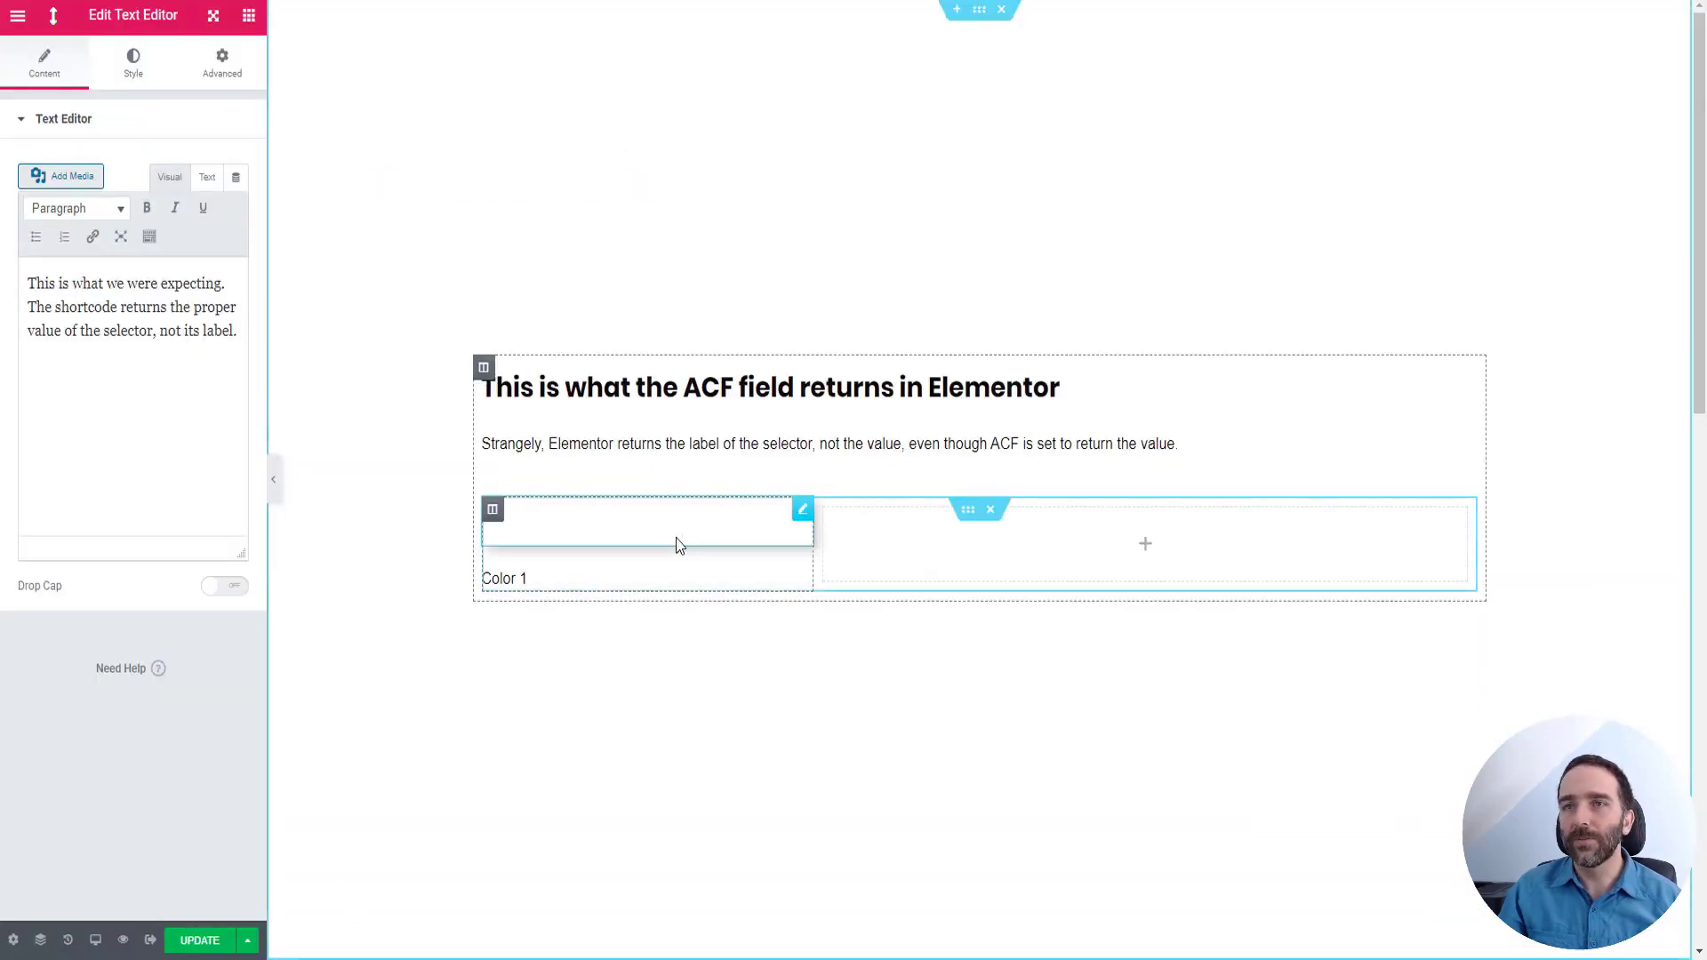
Keep the spacer's CSS Classes ACF Field tag on the Color Scheme key
left_click(803, 517)
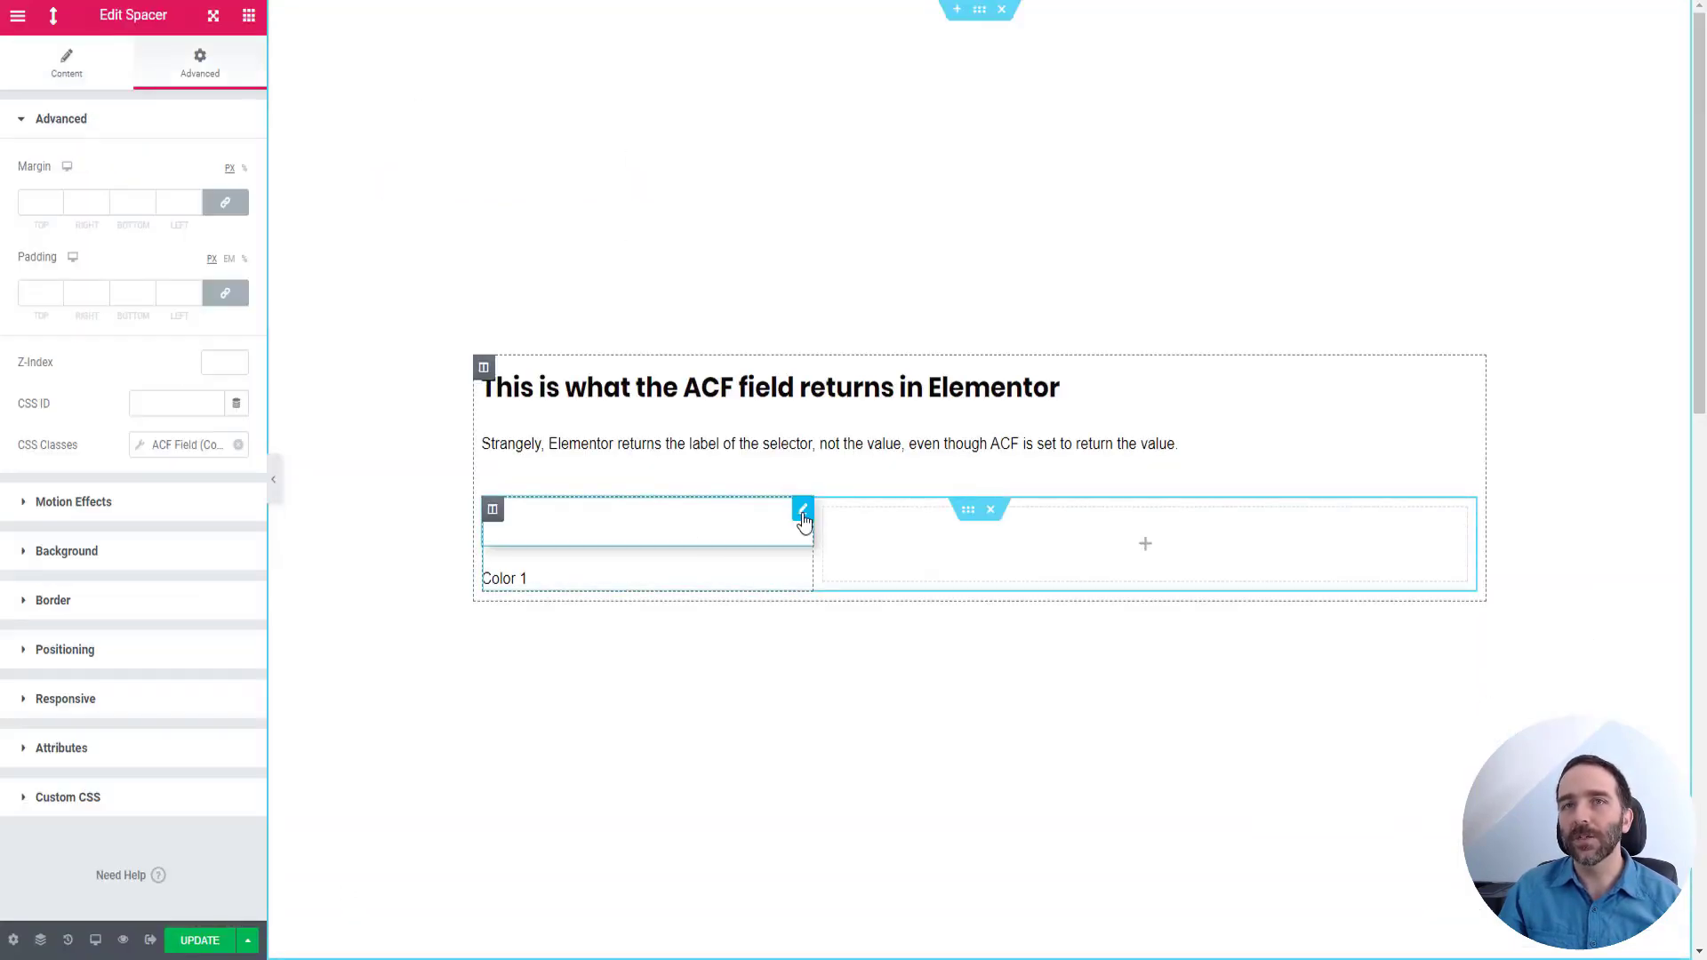
left_click(169, 445)
left_click(265, 538)
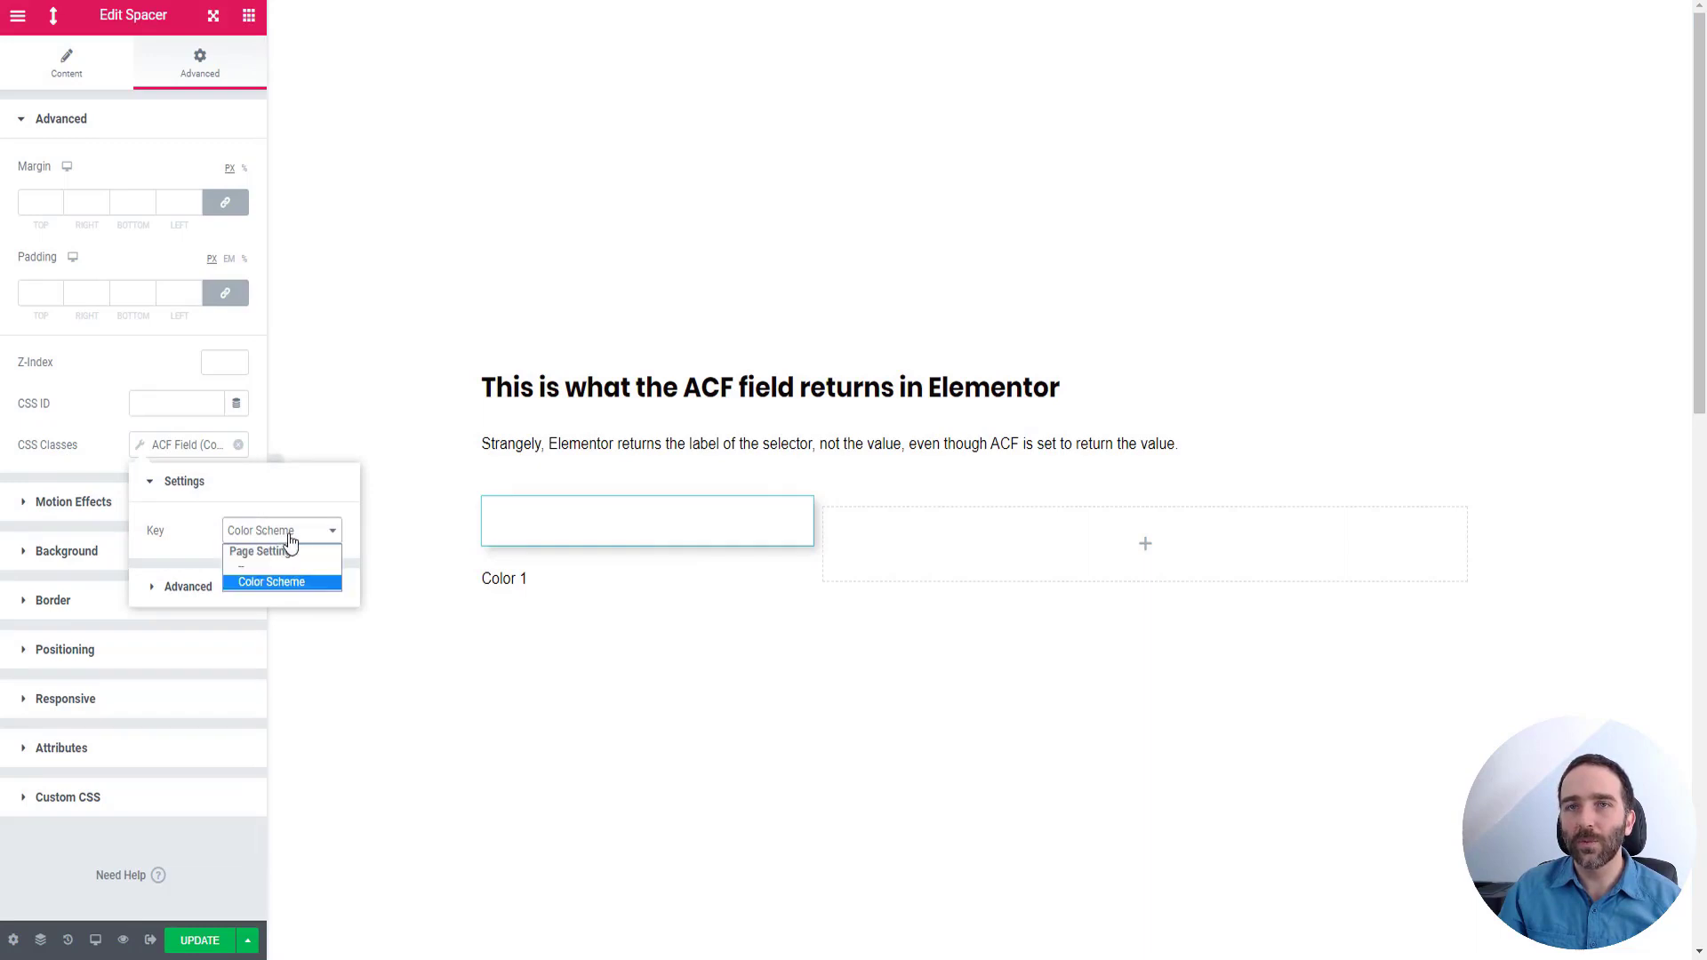
left_click(286, 582)
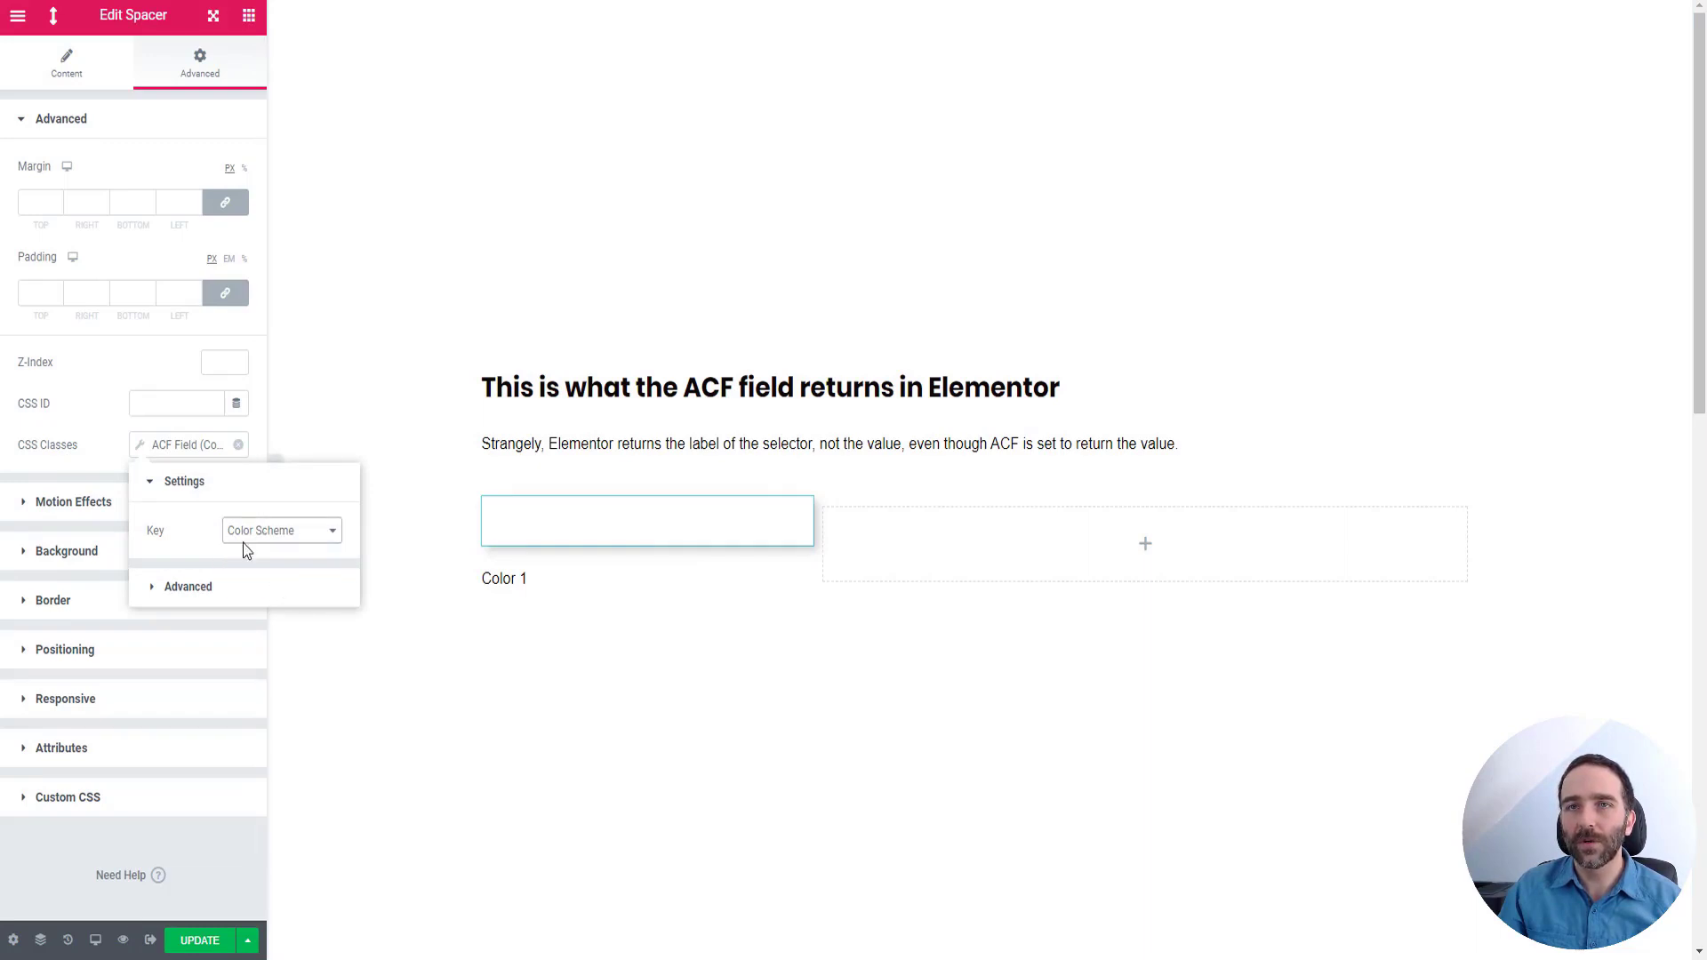
left_click(169, 445)
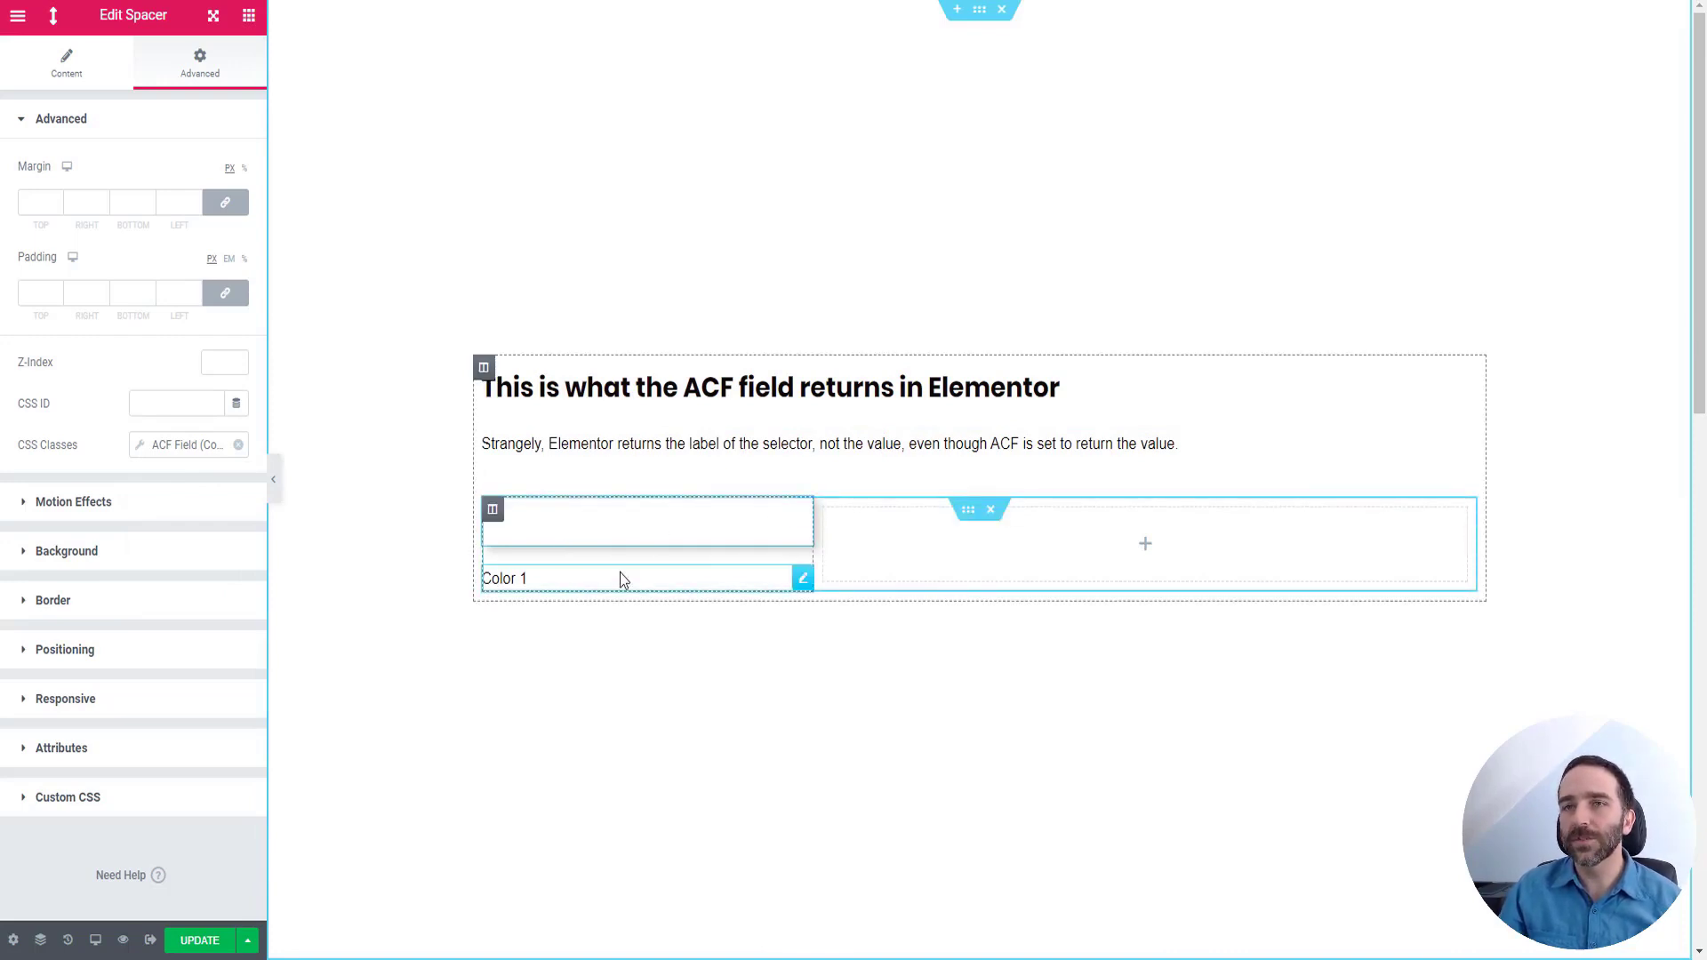
Inspect the Color 1 heading's ACF Field tag settings
left_click(802, 579)
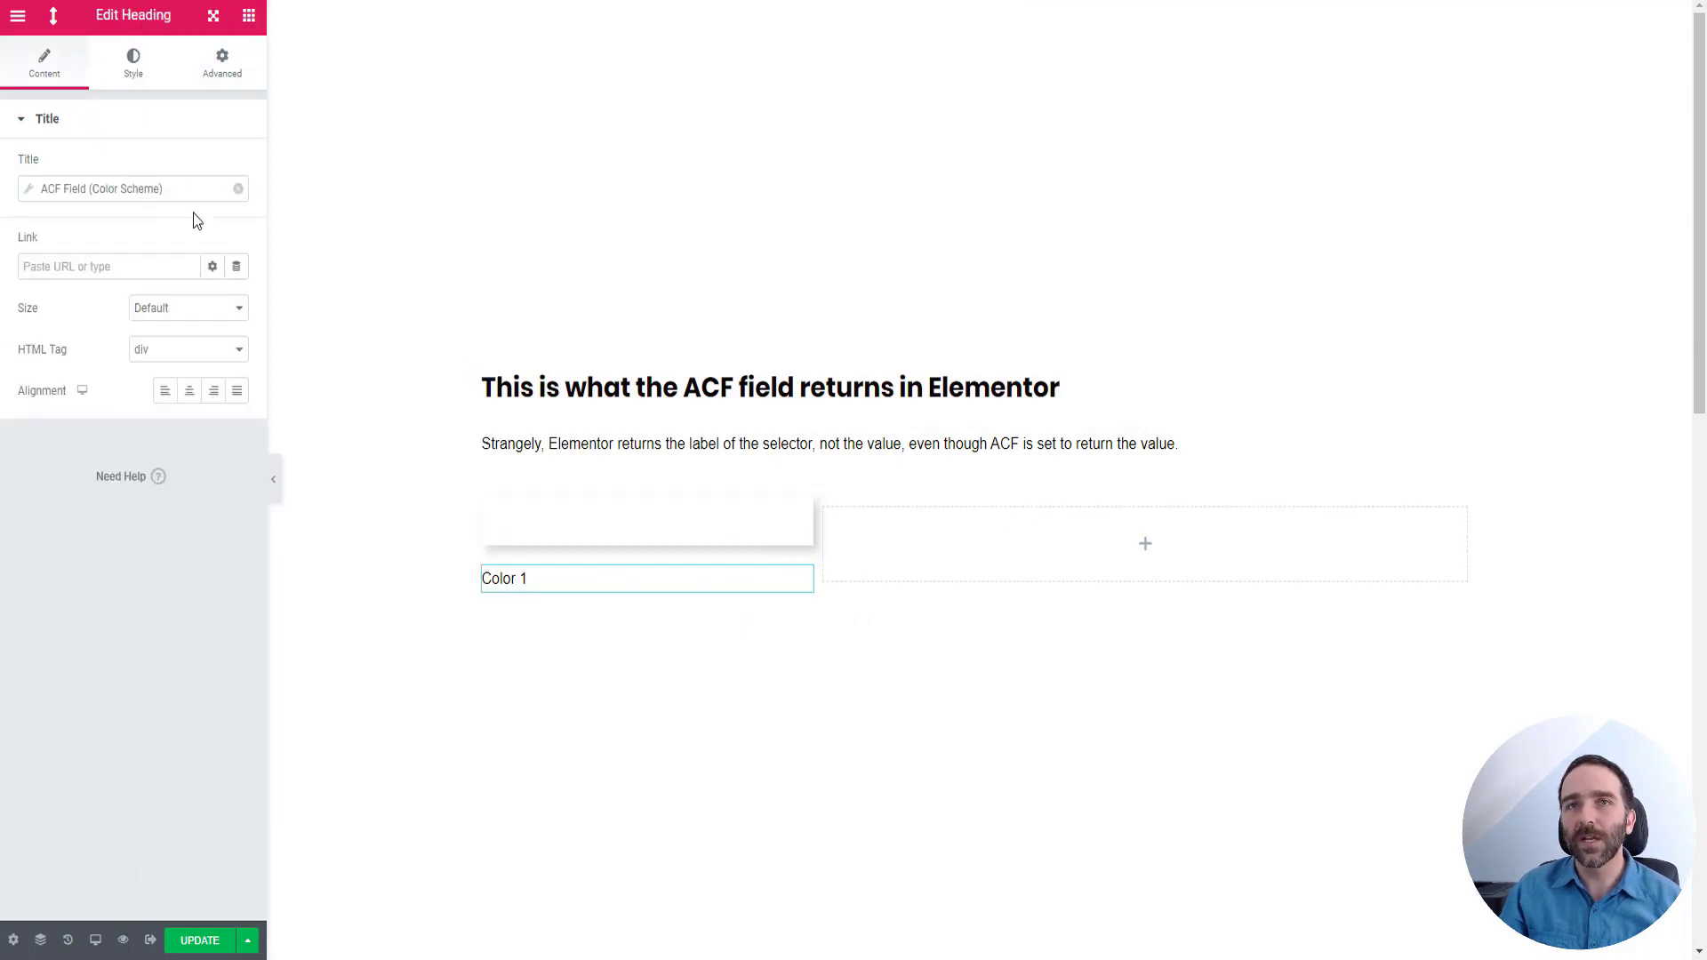
left_click(133, 191)
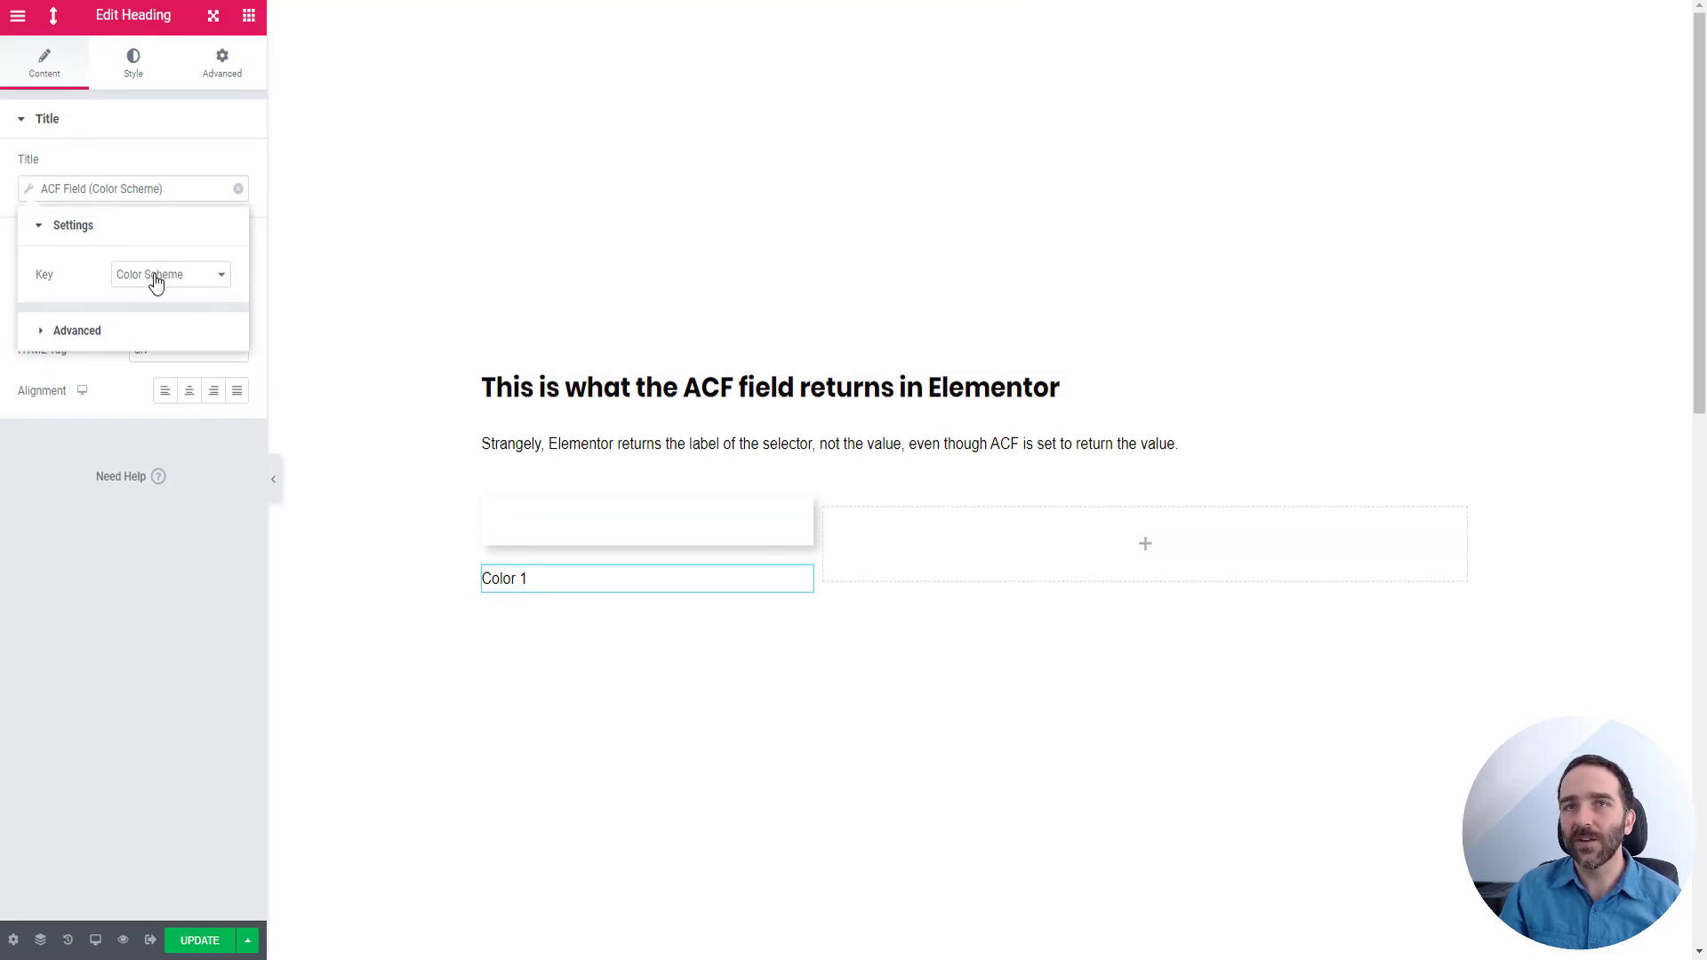
left_click(592, 391)
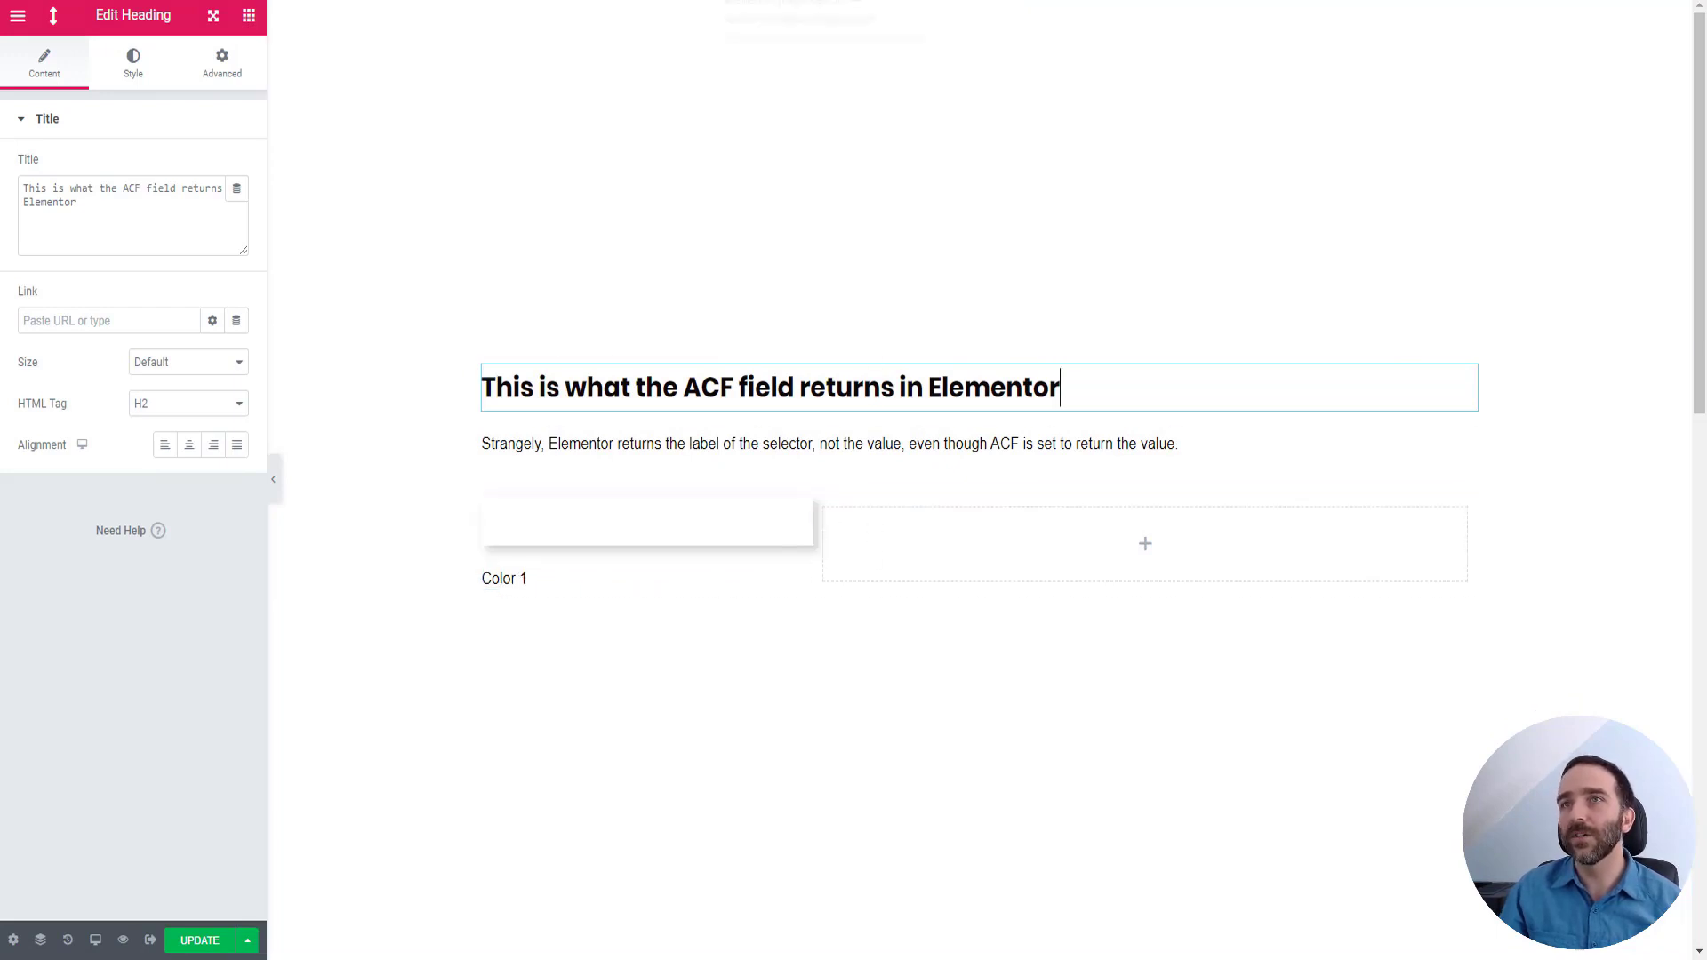
Review the jfl_color_scheme_class add_shortcode line, then scroll Elementor to the shortcode section
left_click(800, 0)
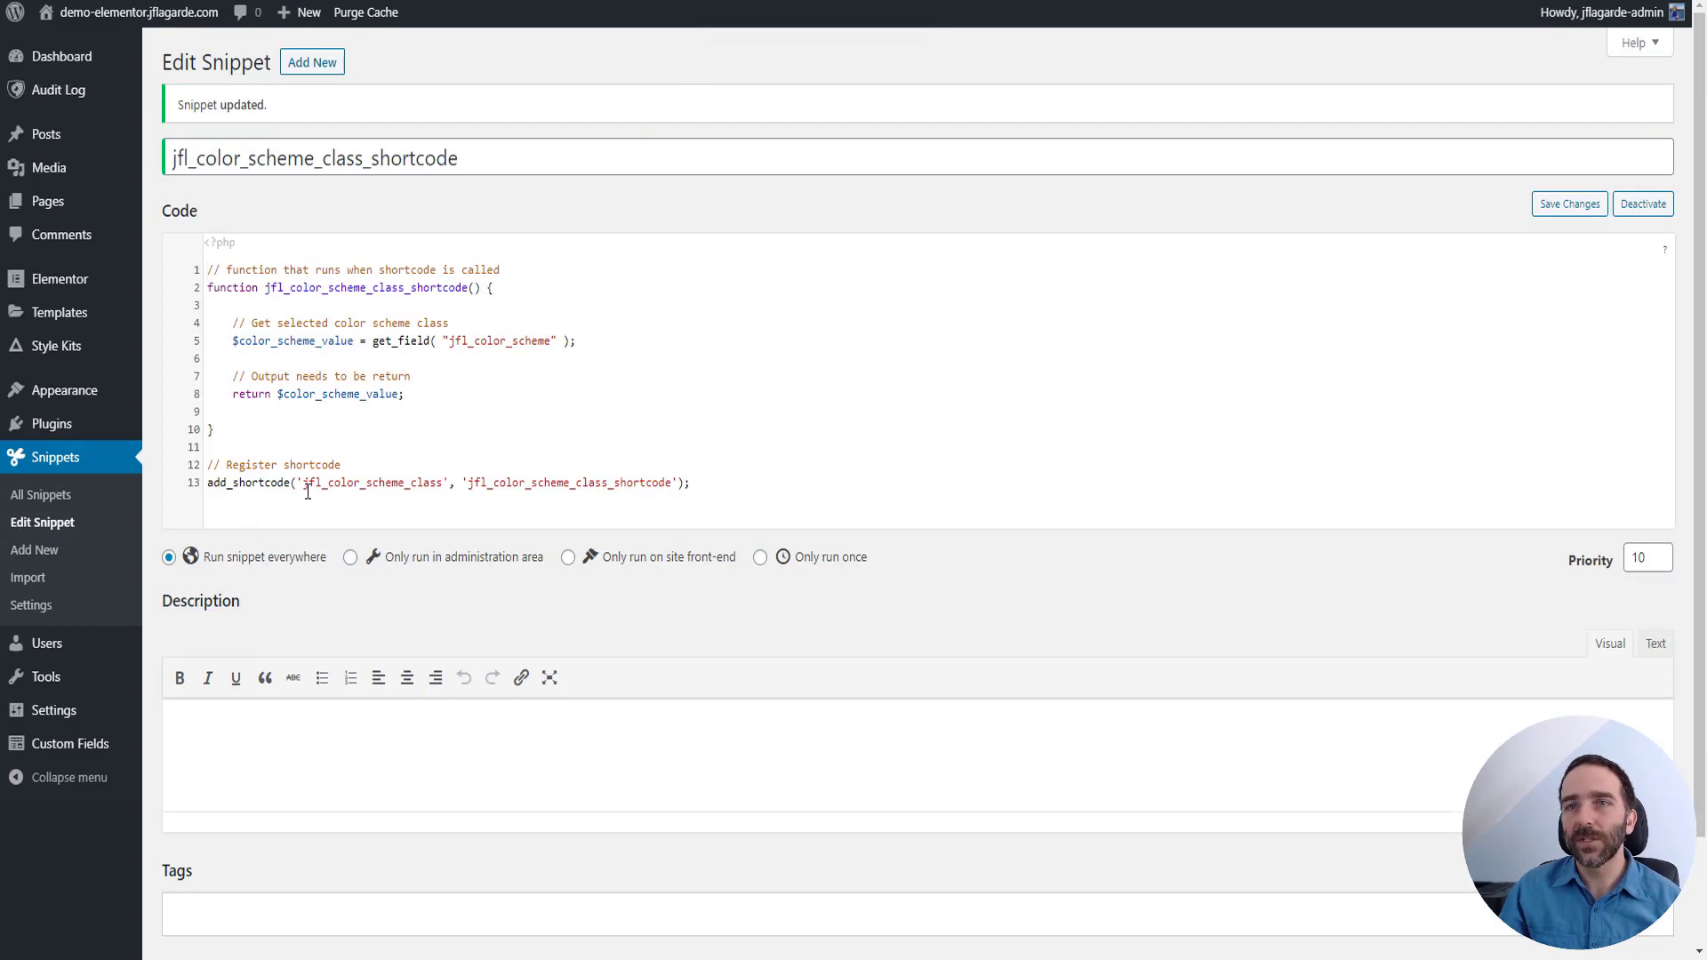
left_click_drag(313, 481, 417, 474)
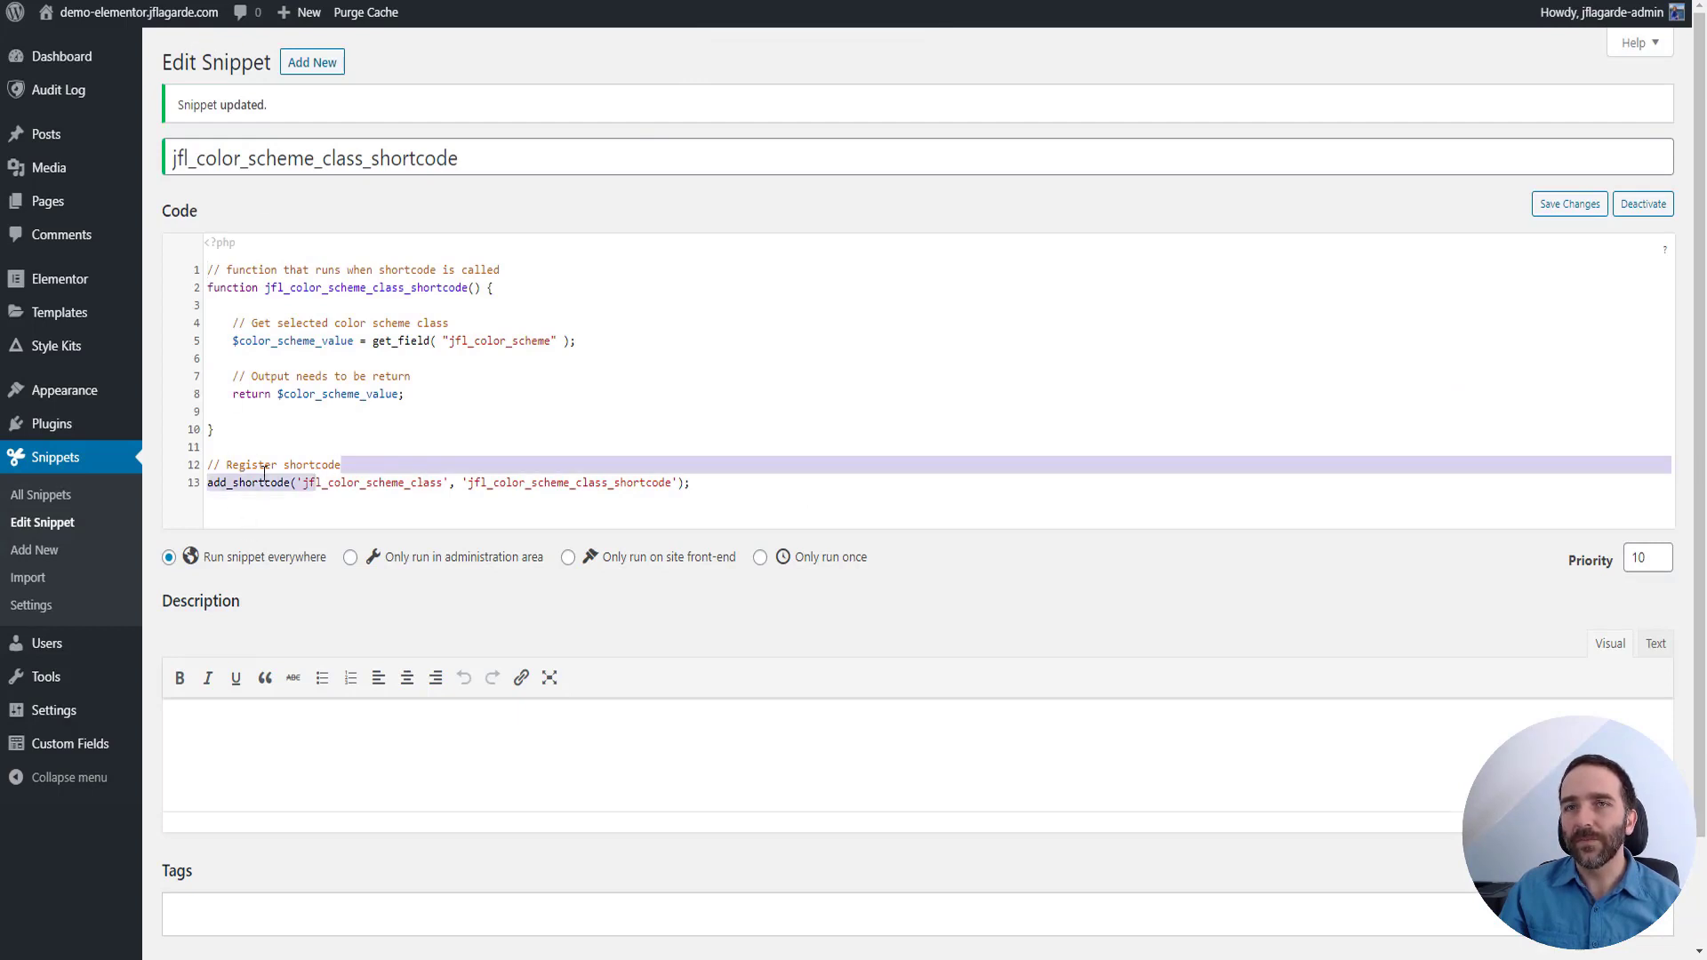
left_click(238, 469)
left_click_drag(303, 482, 443, 482)
left_click(445, 481)
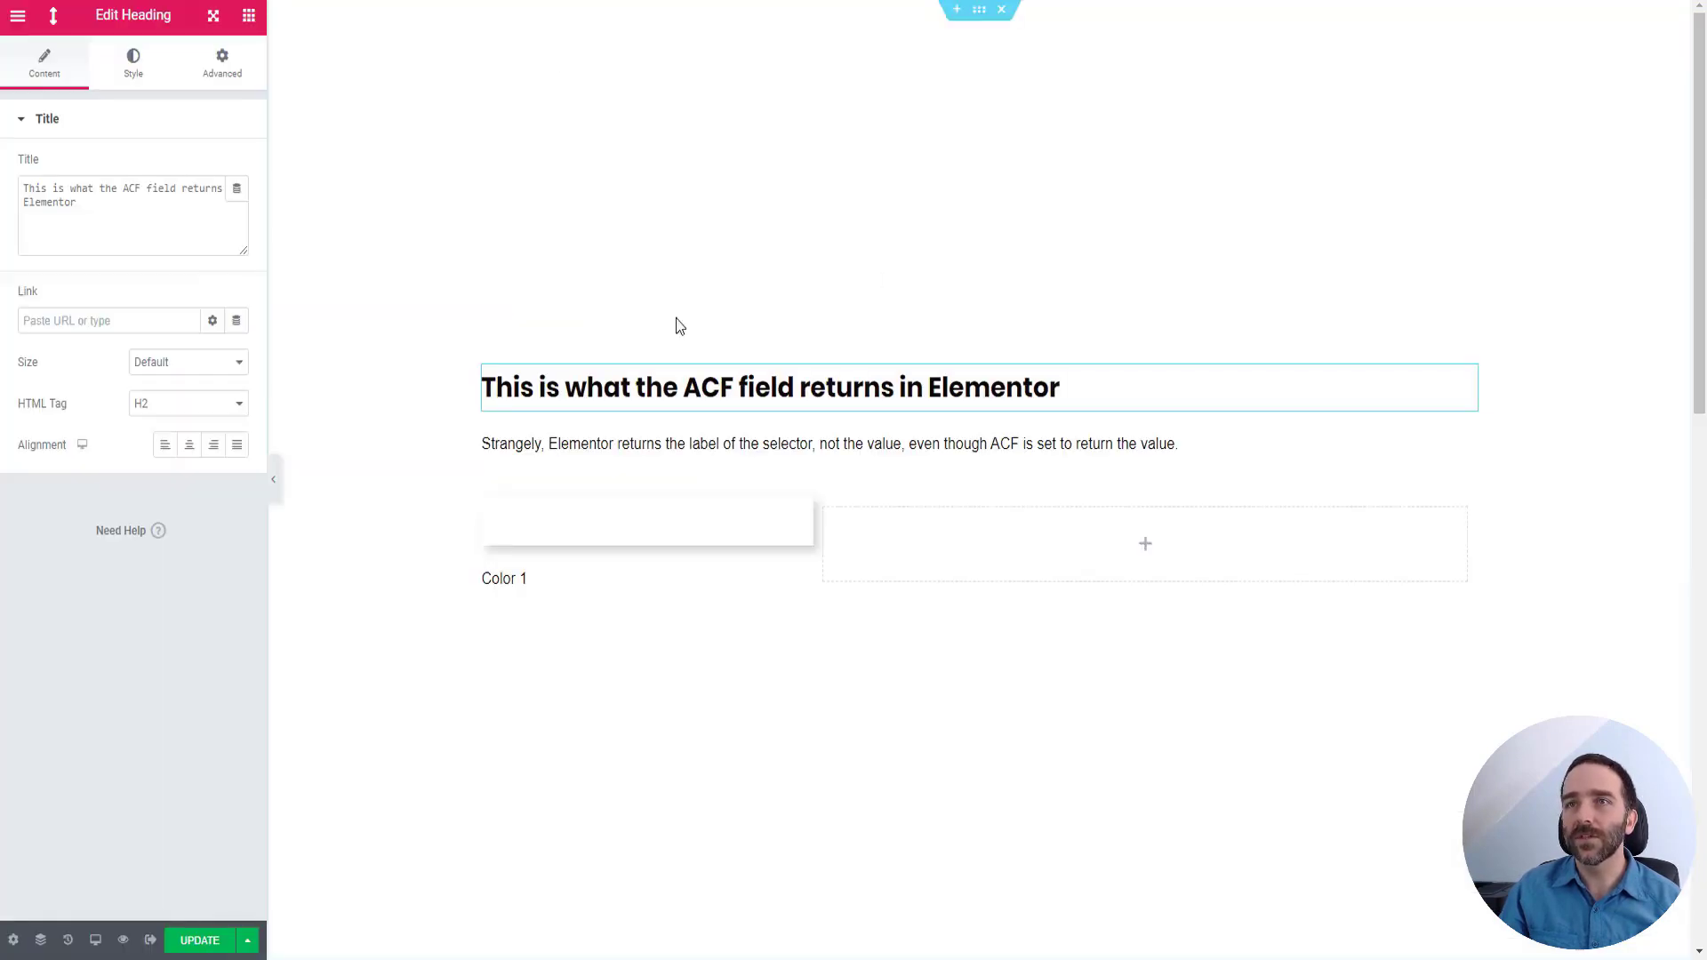
scroll(842, 377, "down", 10)
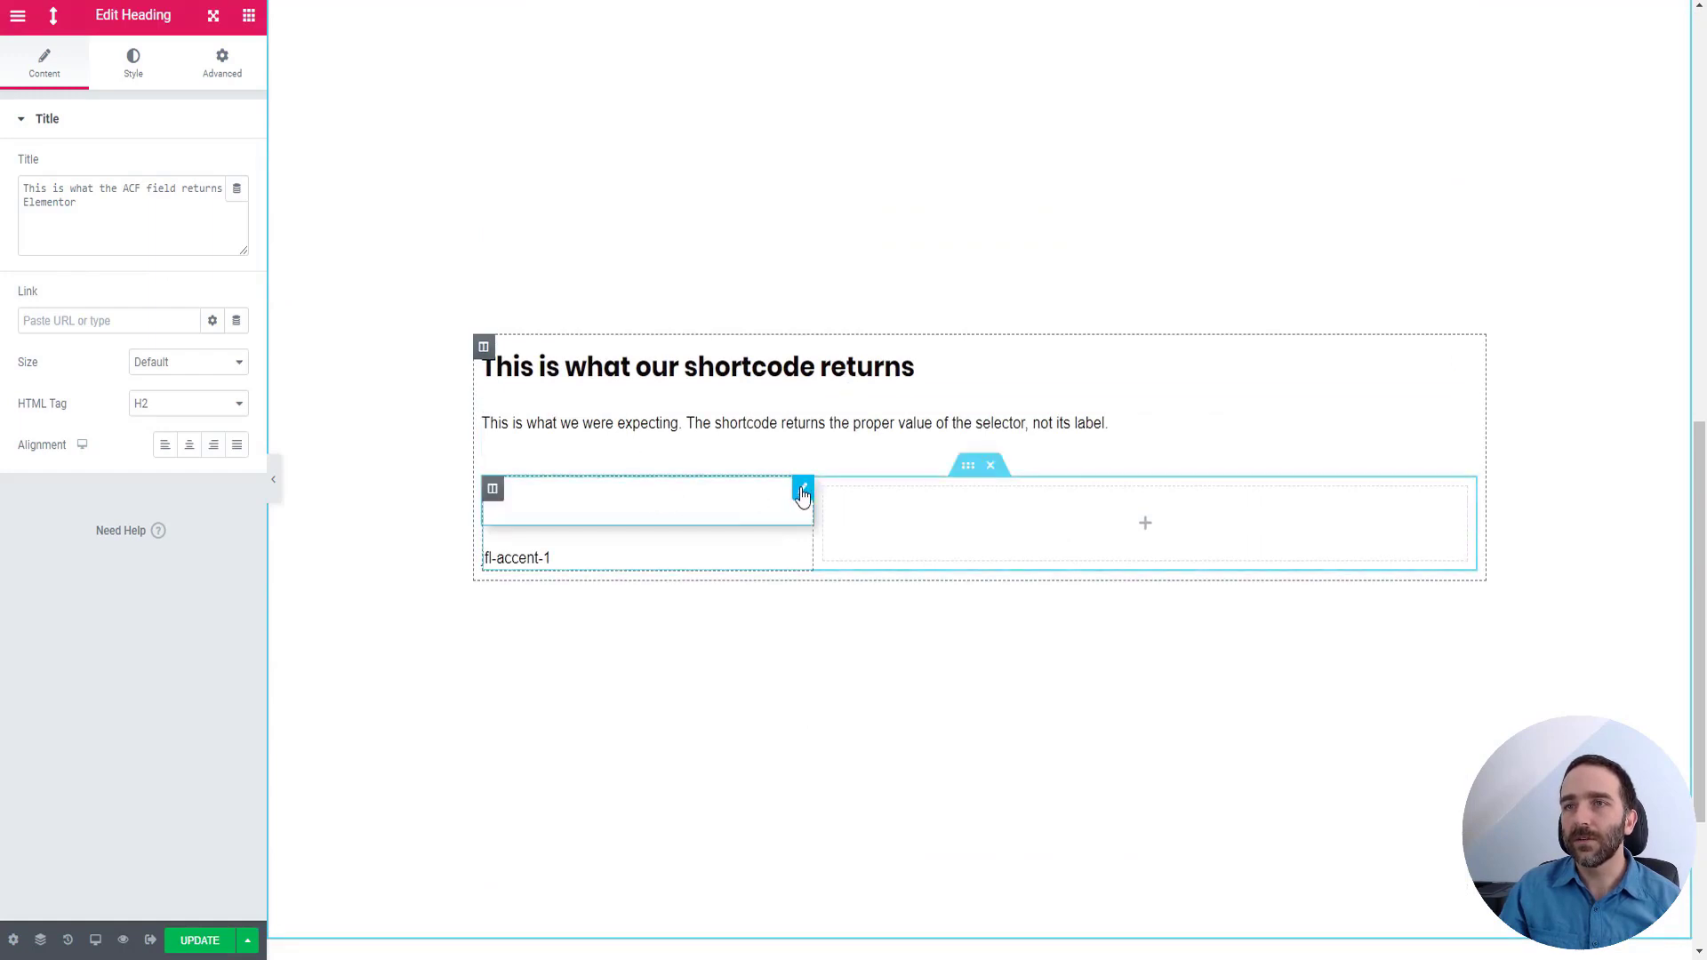
Inspect the Shortcode dynamic tag behind the spacer's CSS Classes
left_click(803, 492)
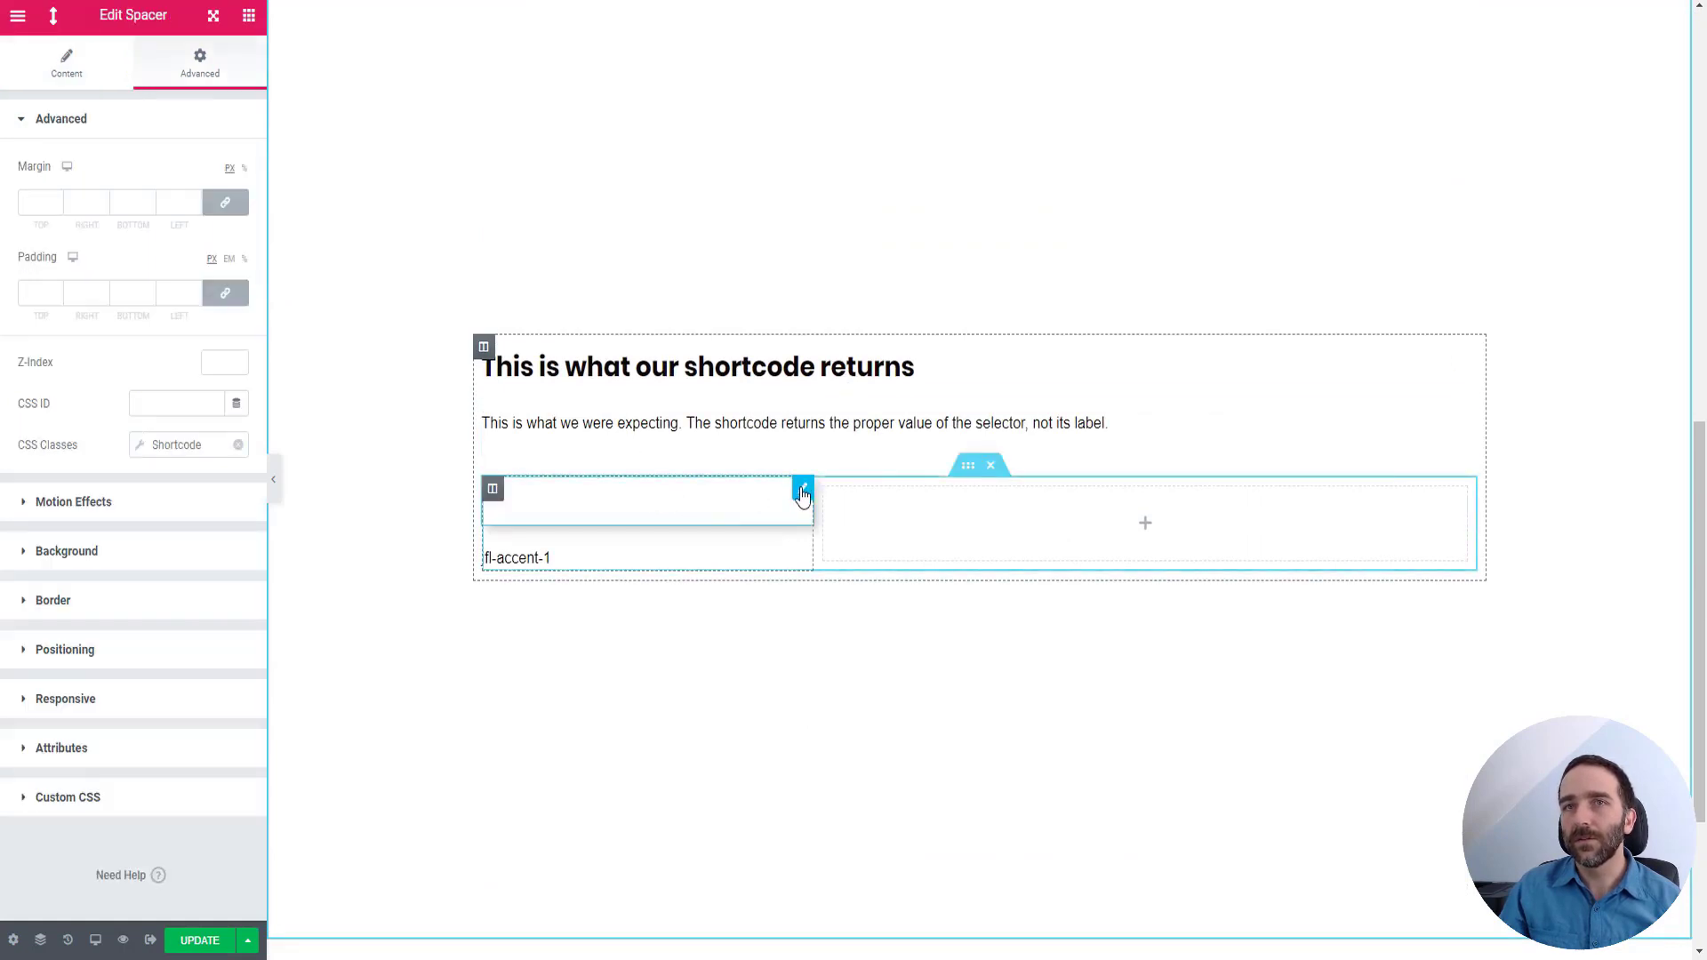
left_click(168, 445)
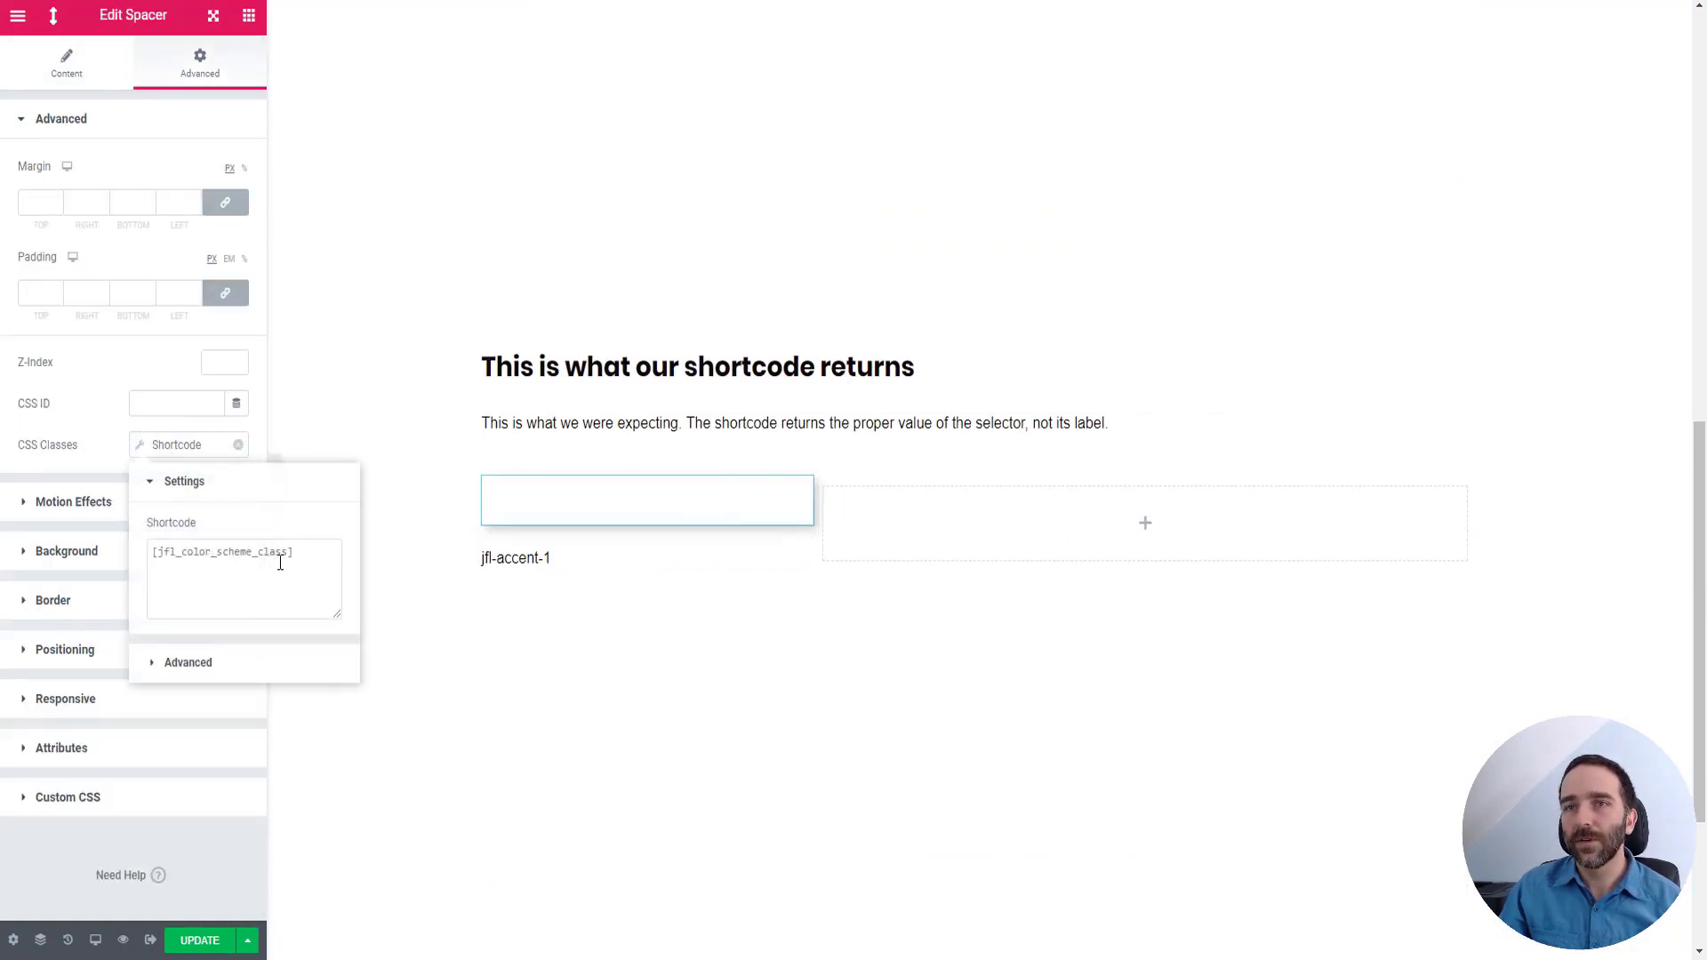
left_click(589, 433)
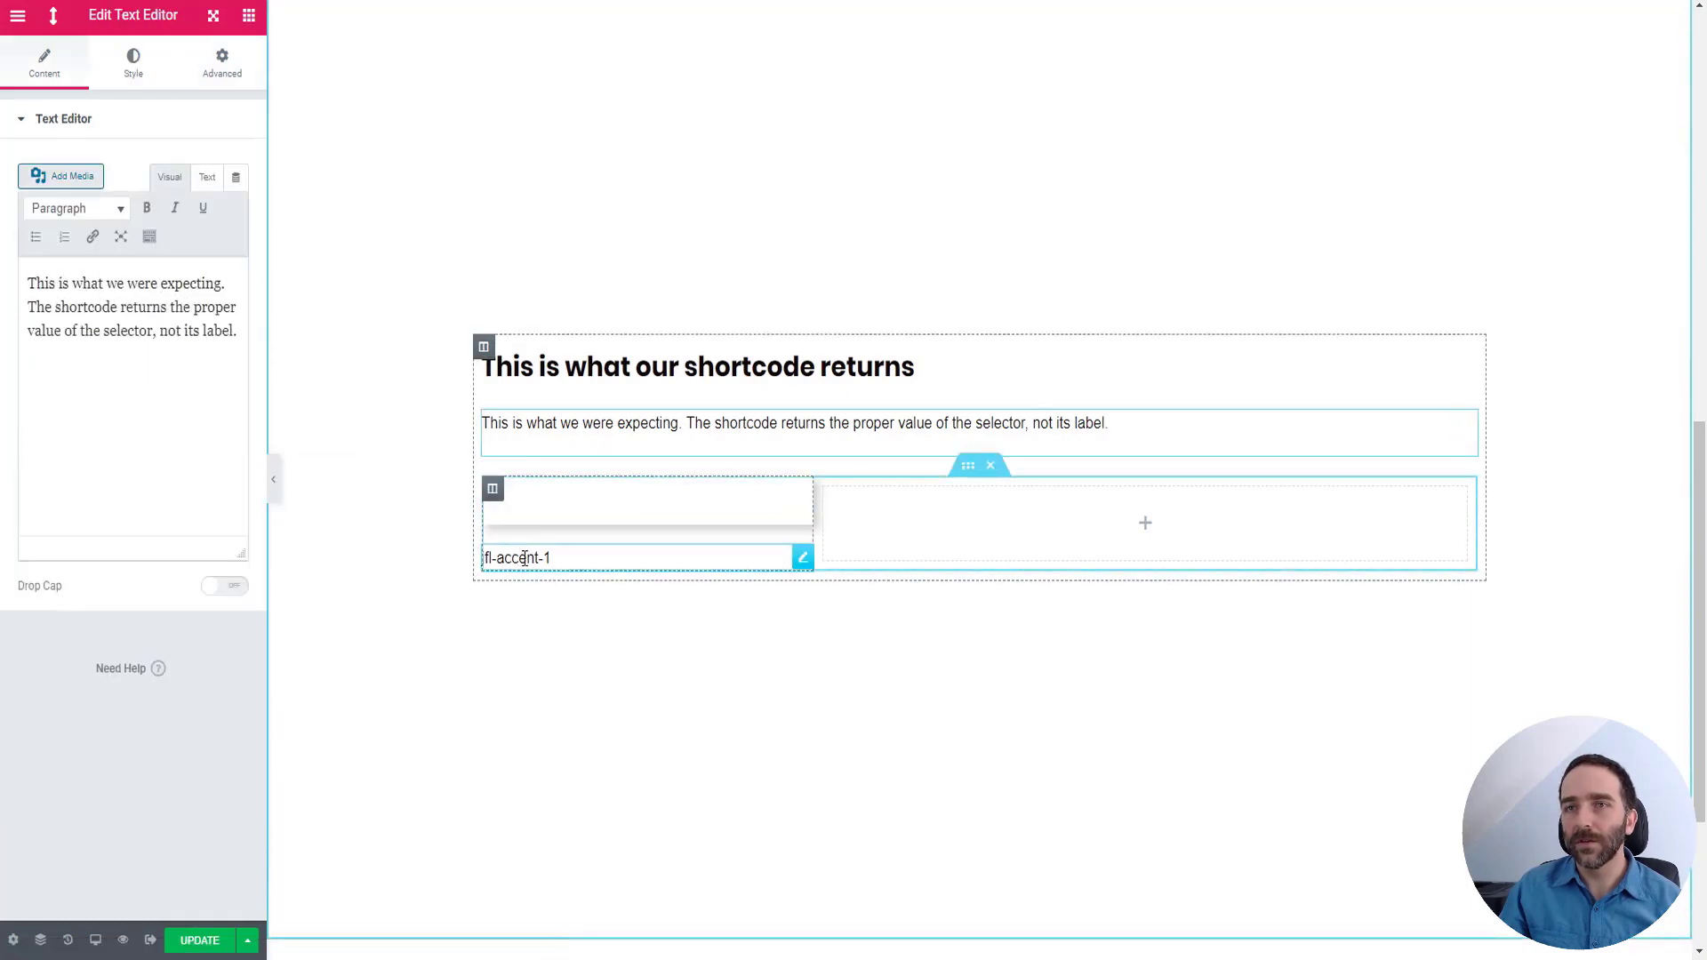
Check the shortcode behind the jfl-accent-1 heading's title, then revisit the spacer settings
left_click(525, 558)
left_click(63, 187)
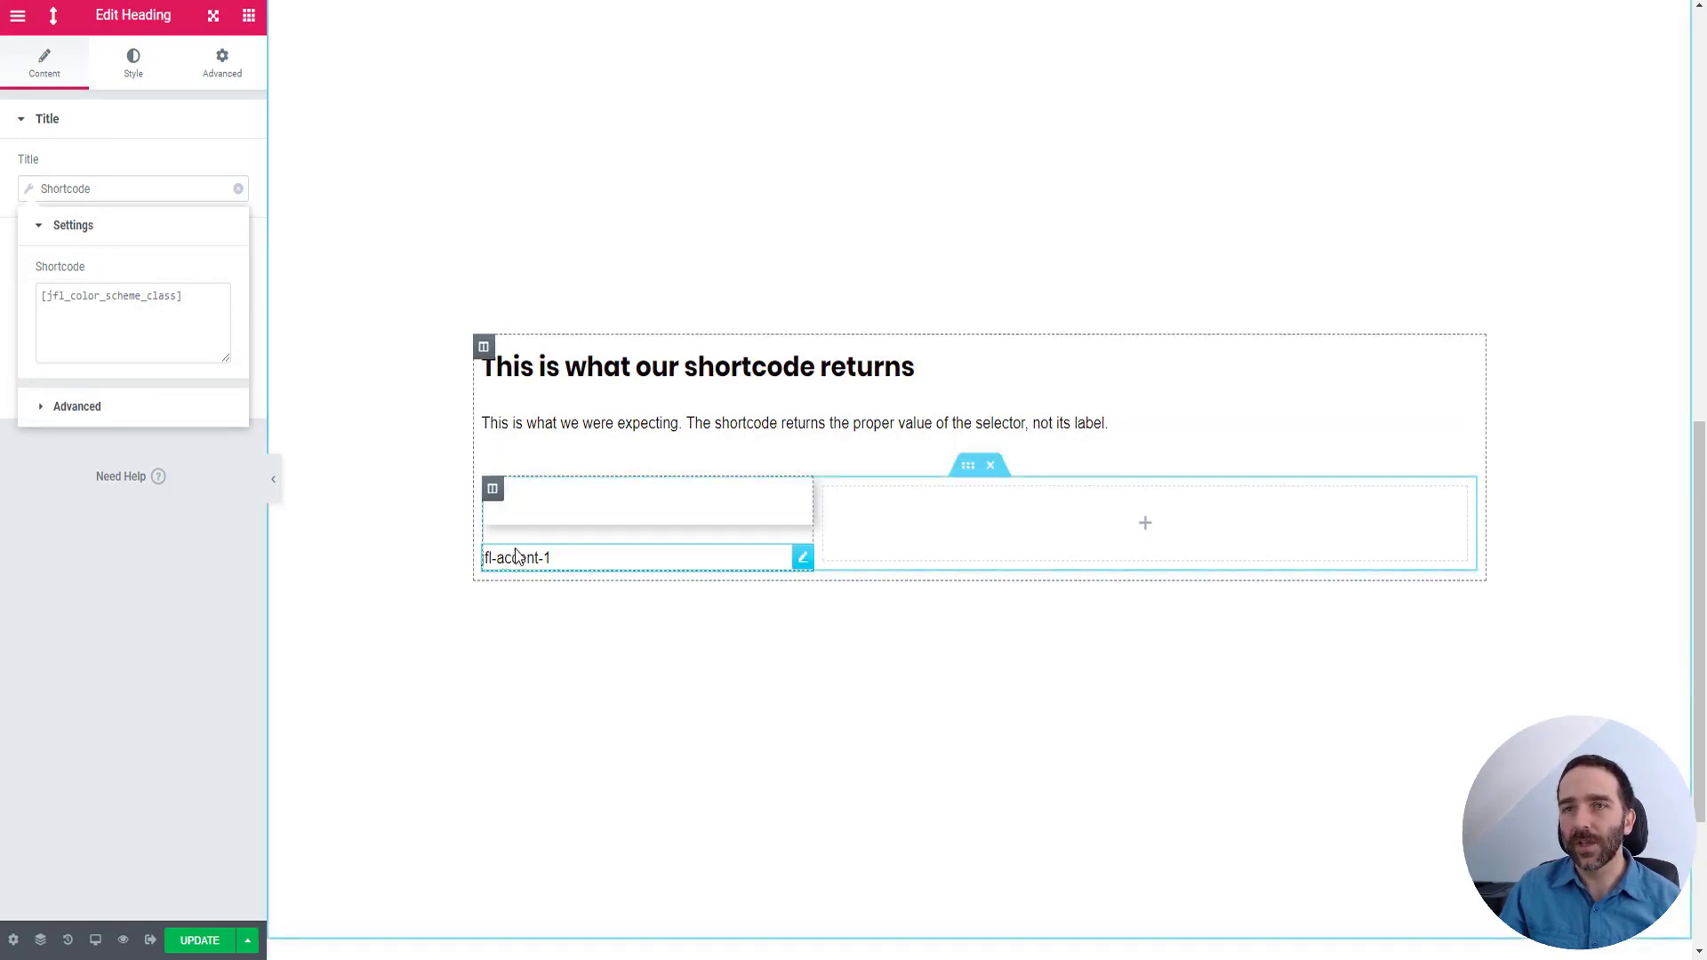
left_click(803, 490)
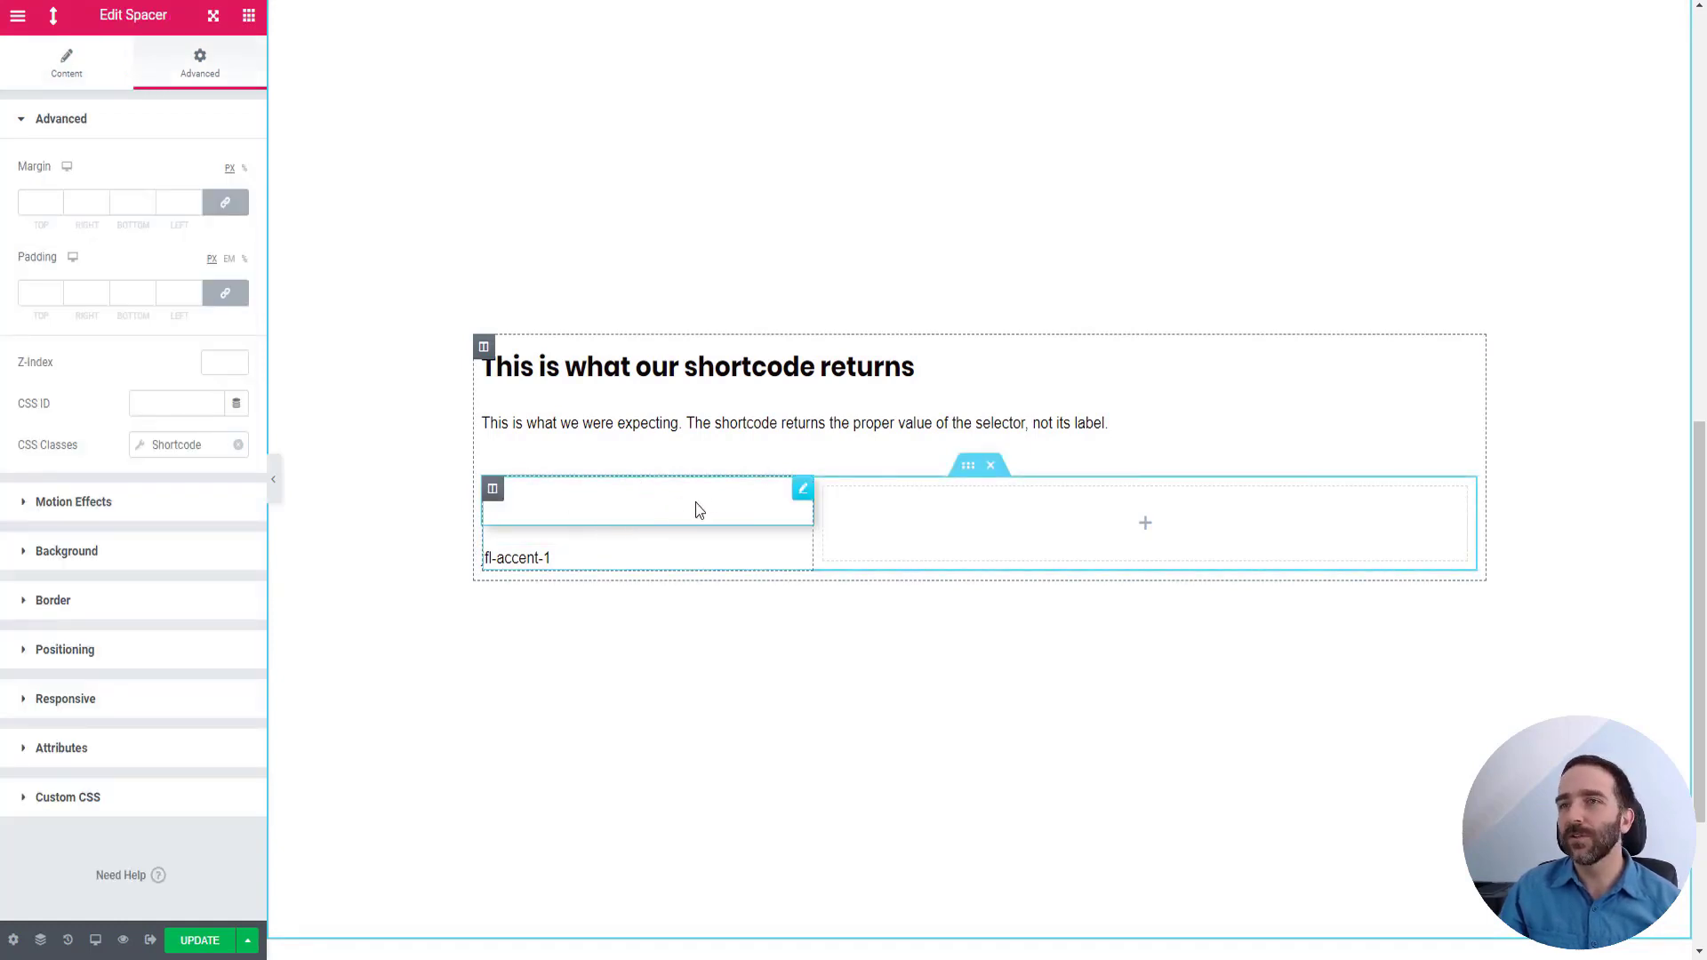
left_click(594, 424)
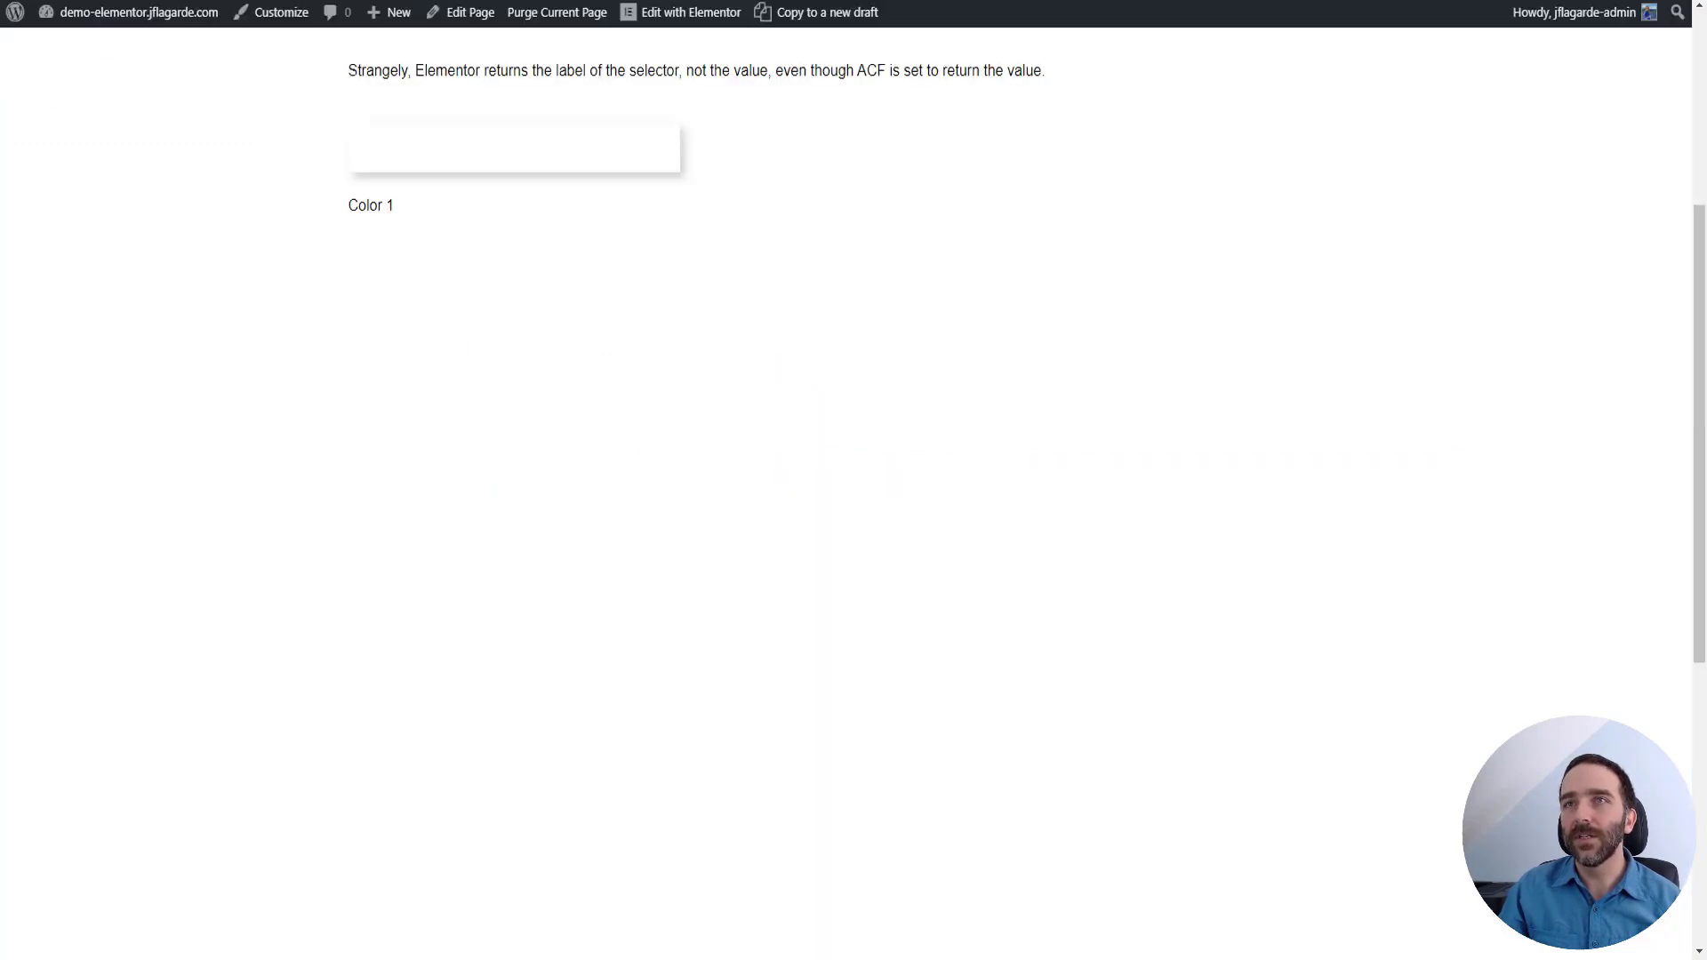
scroll(716, 240, "up", 5)
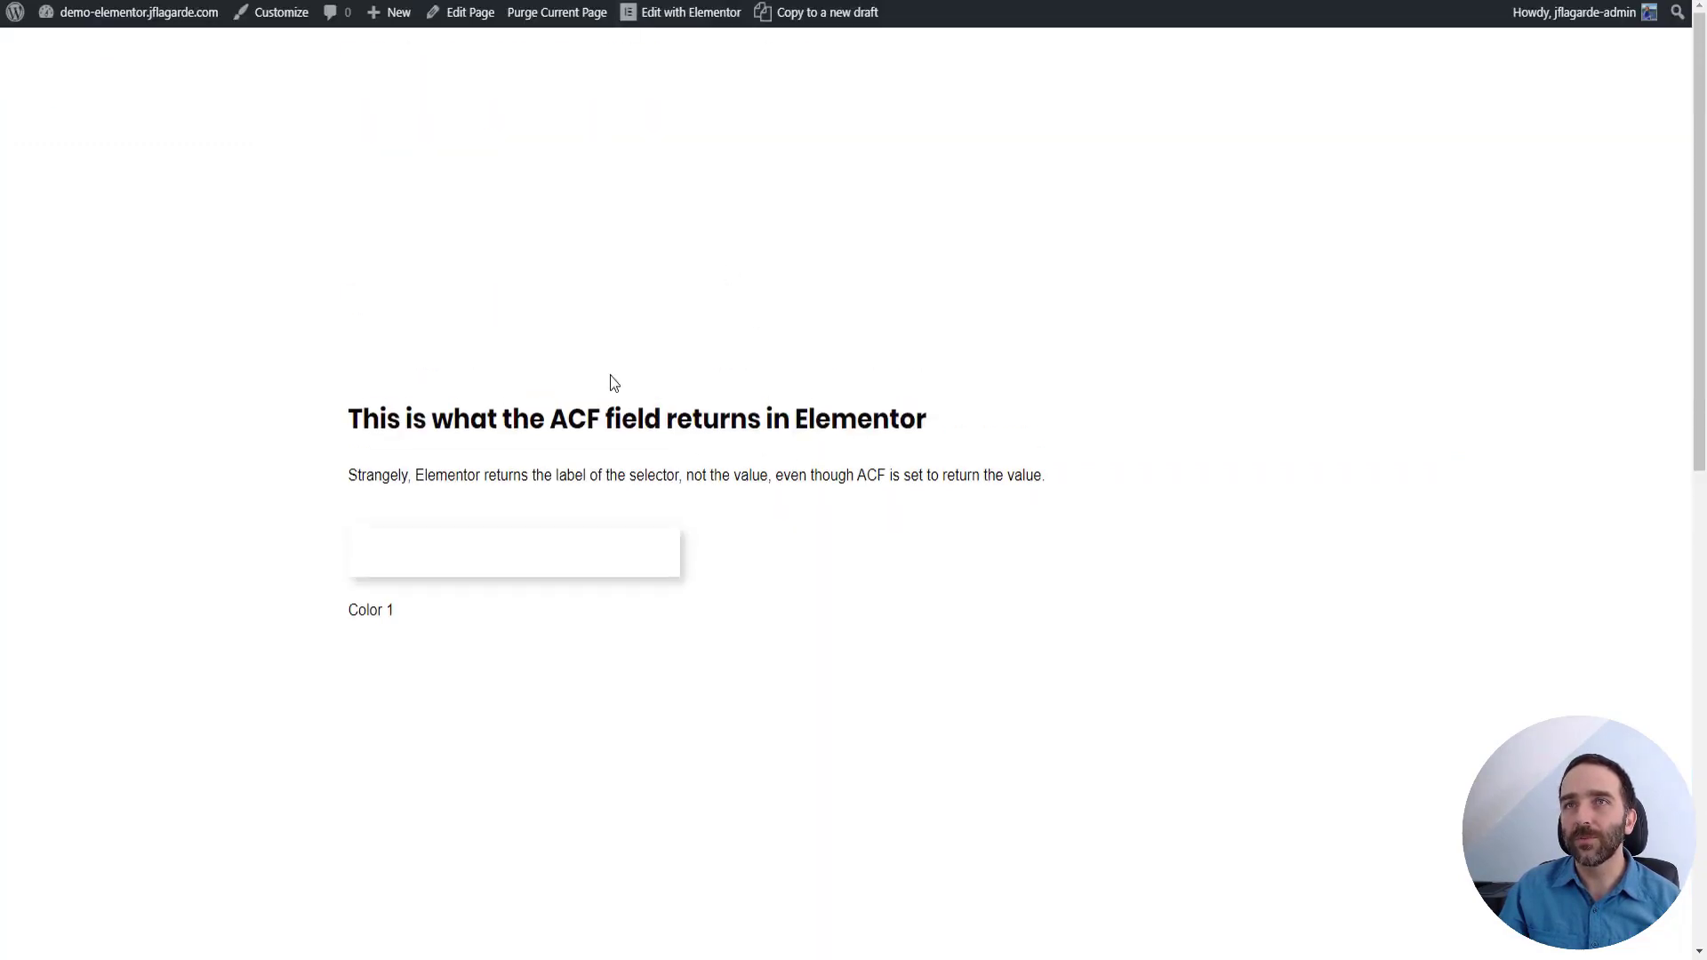
Compare the front end's 'Color 1' label output with the yellow jfl-accent-1 shortcode section
scroll(670, 412, "down", 1)
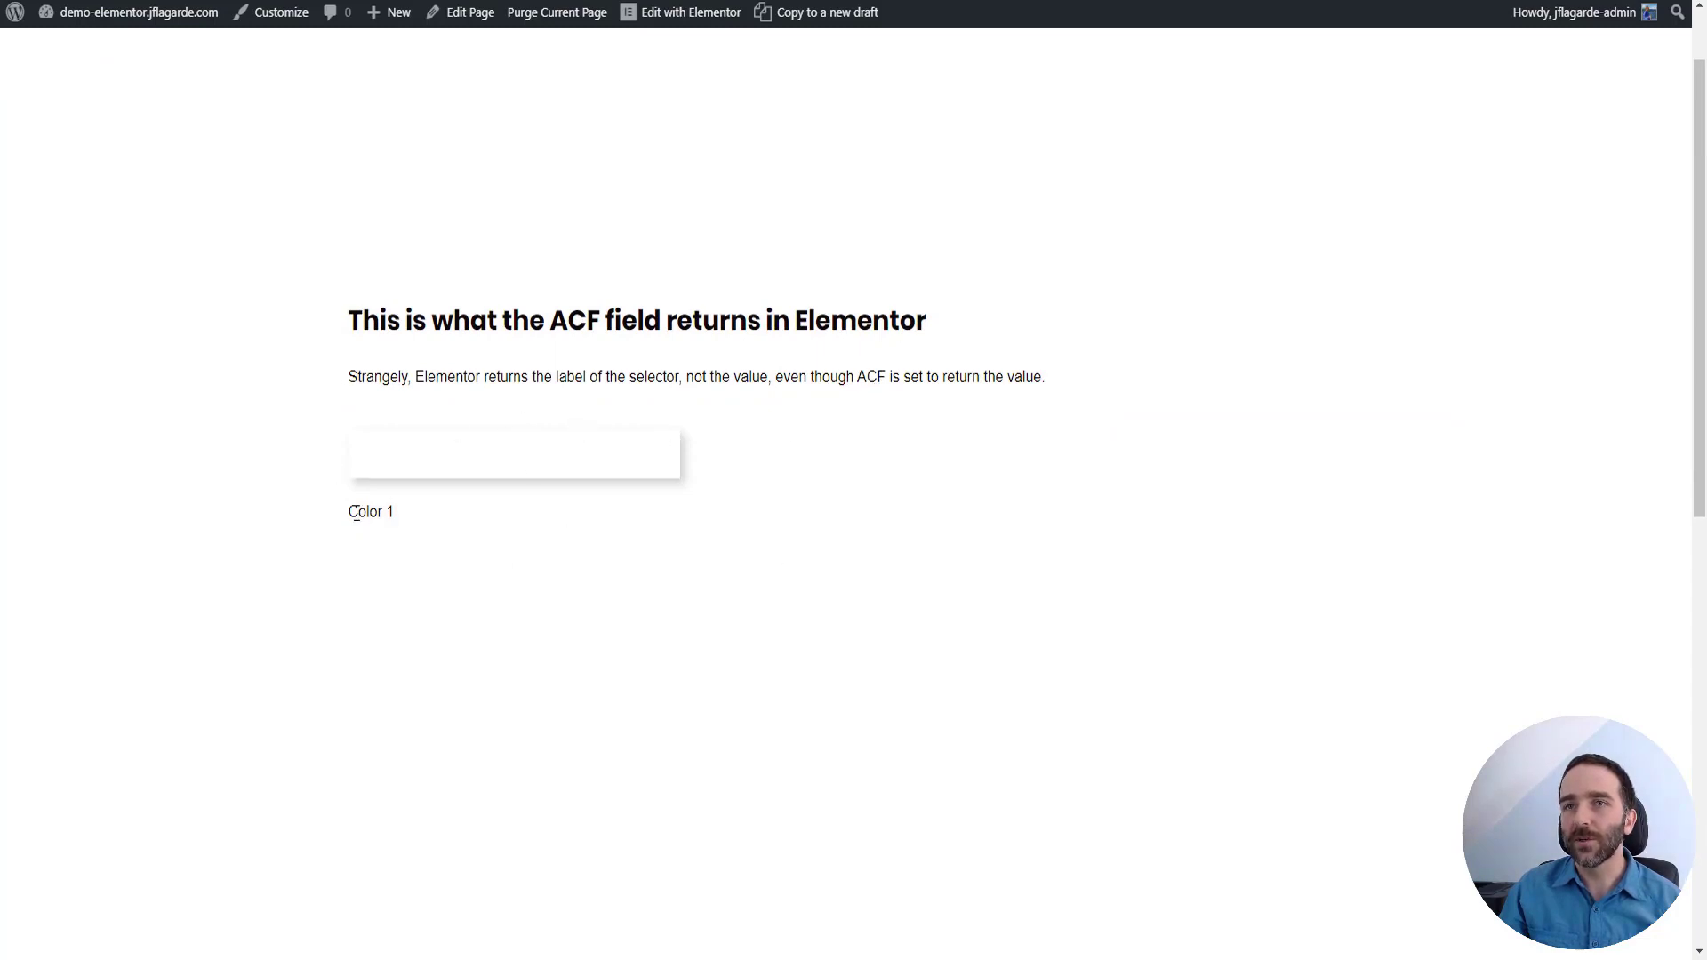
left_click_drag(352, 512, 412, 516)
scroll(678, 584, "down", 10)
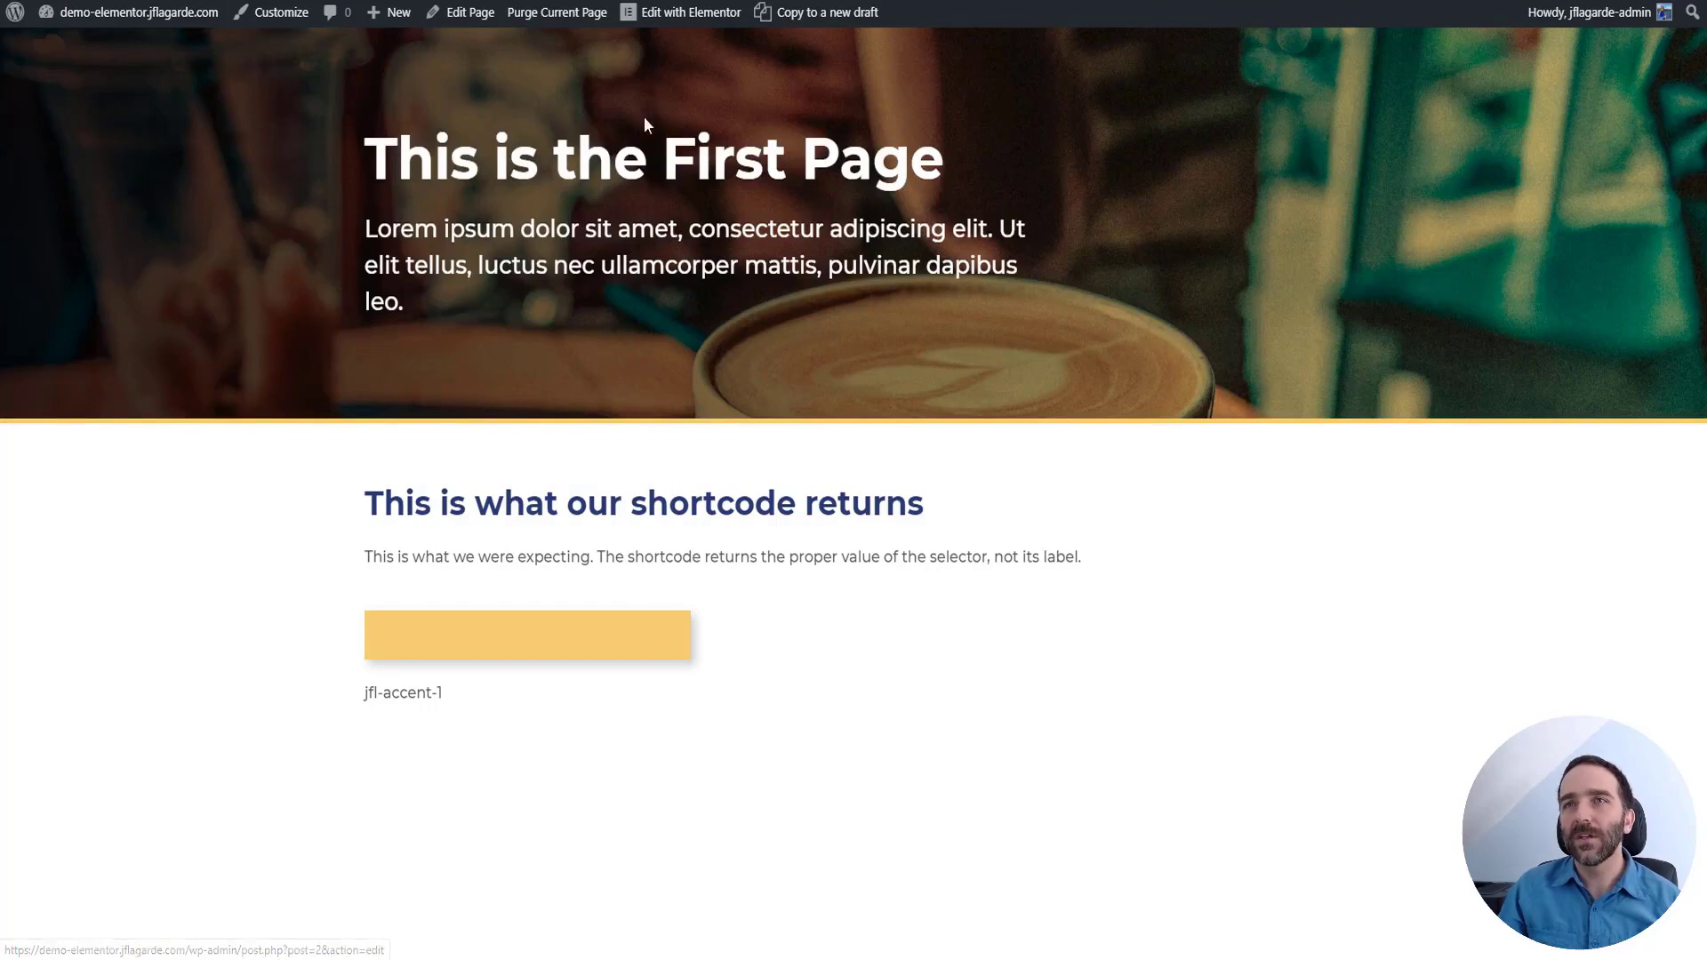
Comment out the two test background-color lines with //
key("ctrl+Tab")
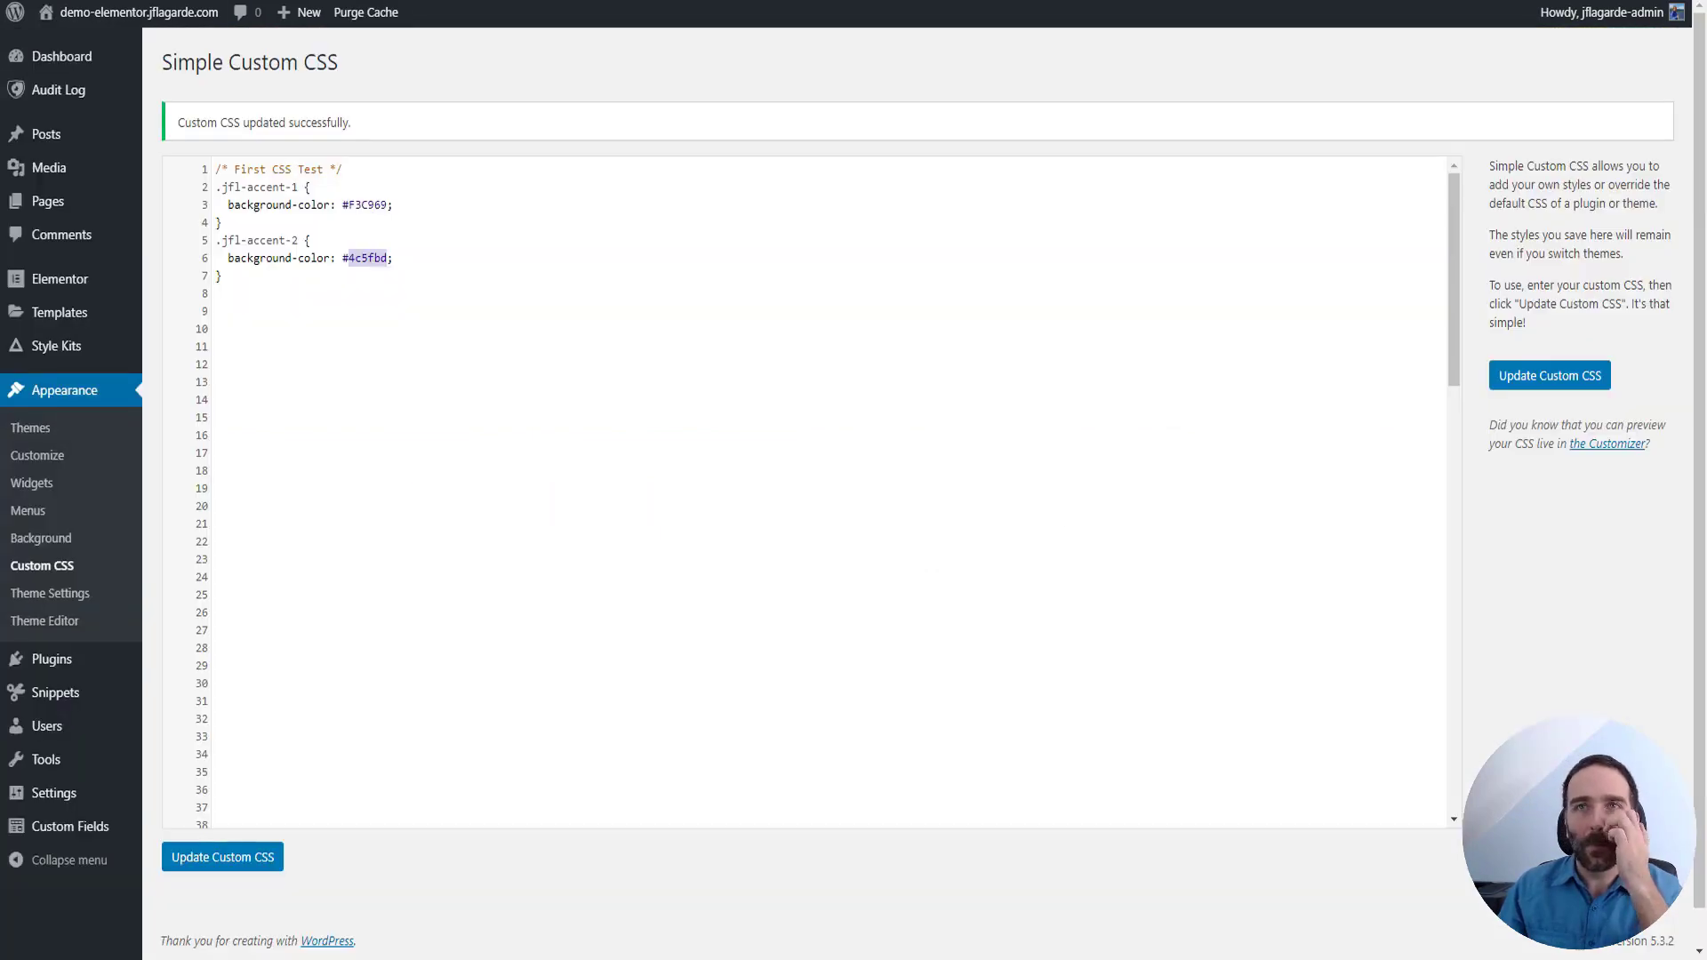
left_click(226, 210)
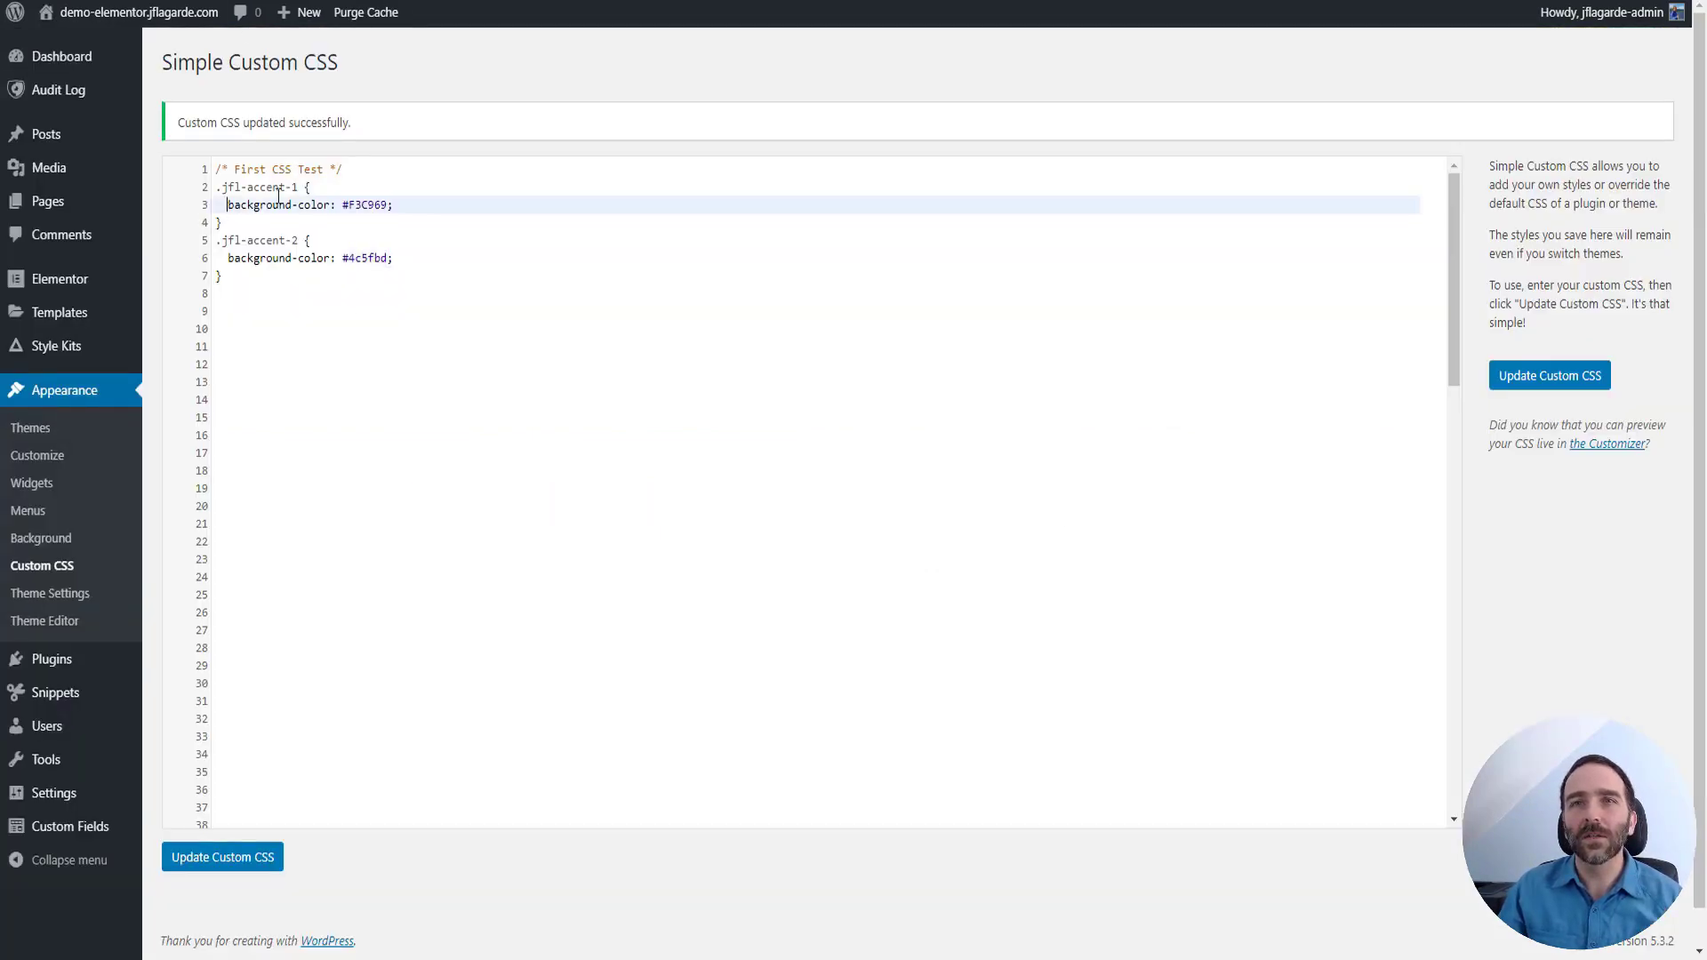
type("//")
key("Down")
key("Down")
key("Down")
key("Down")
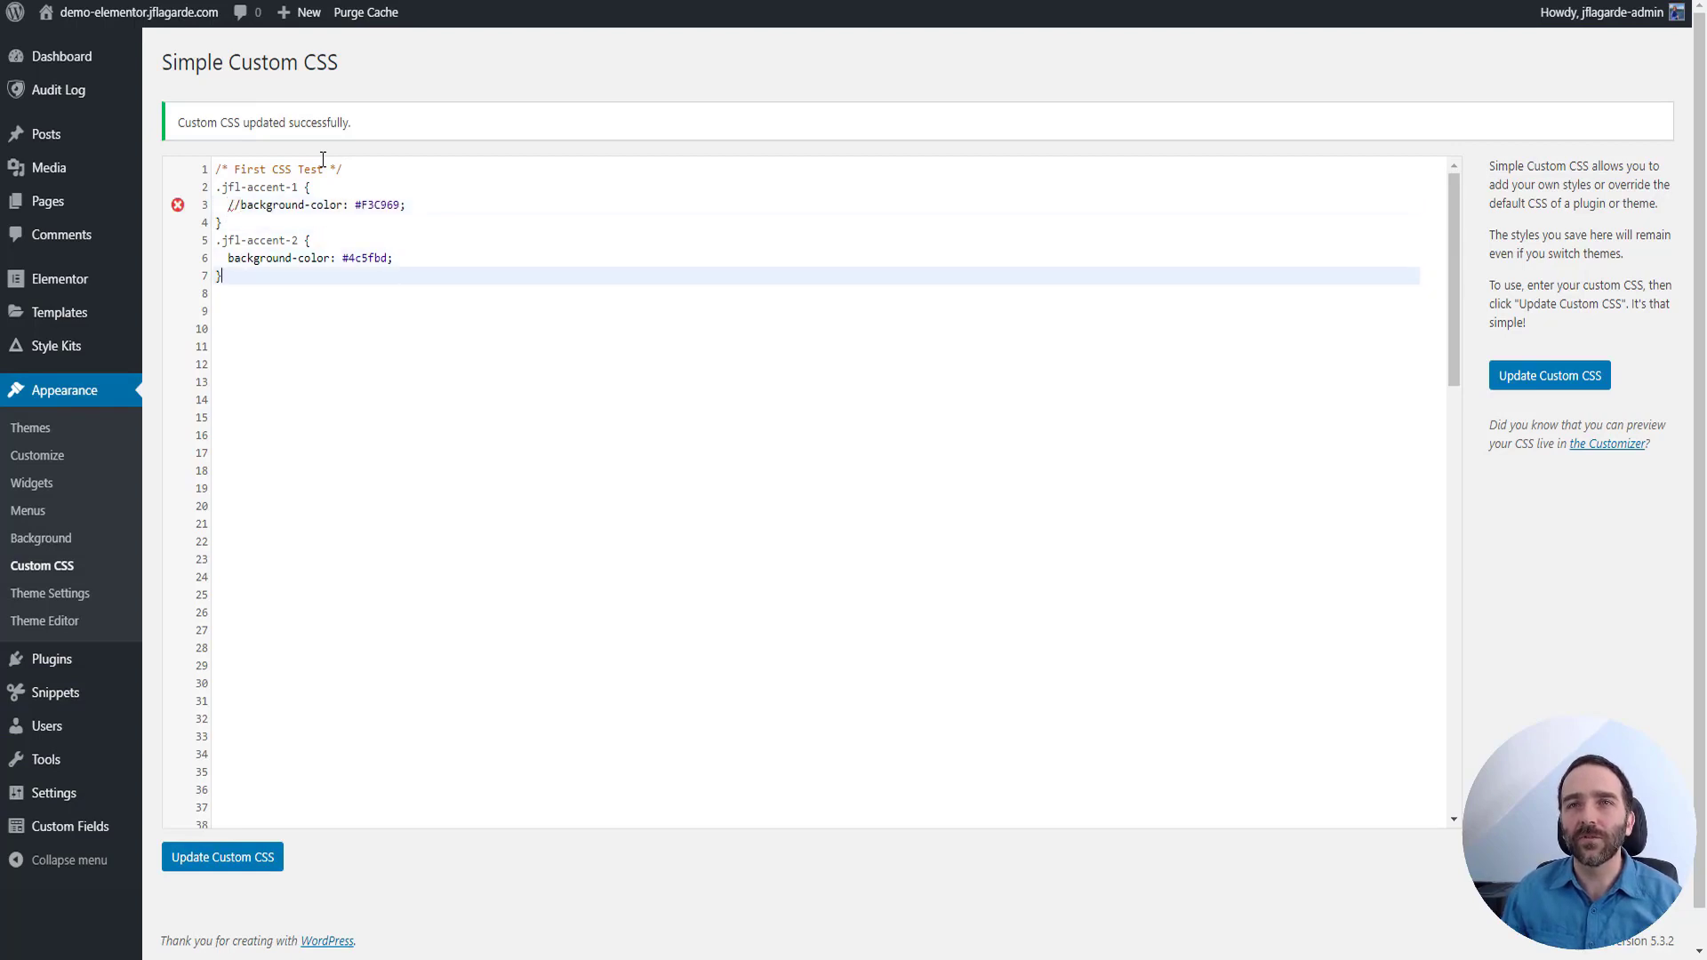
key("Up")
type("//")
Review the body-class rules: accent-1, accent-2, .jfl-bg, .jfl-bg-gradient and .jfl-border
scroll(347, 267, "down", 8)
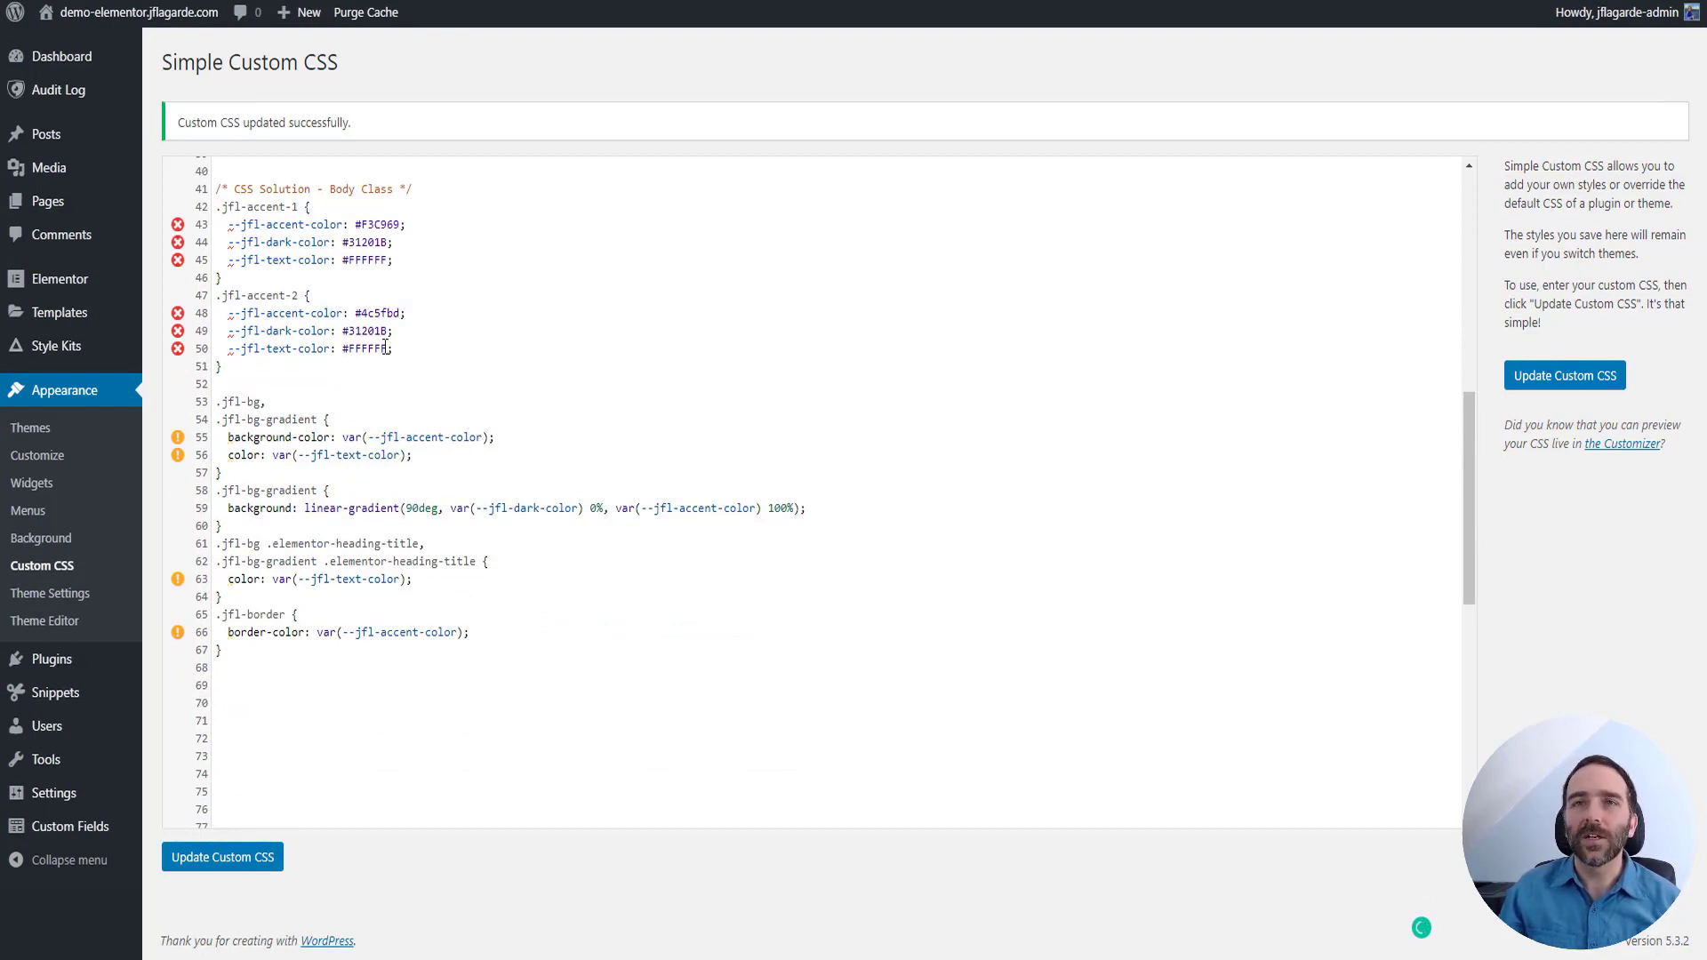
left_click_drag(240, 206, 300, 207)
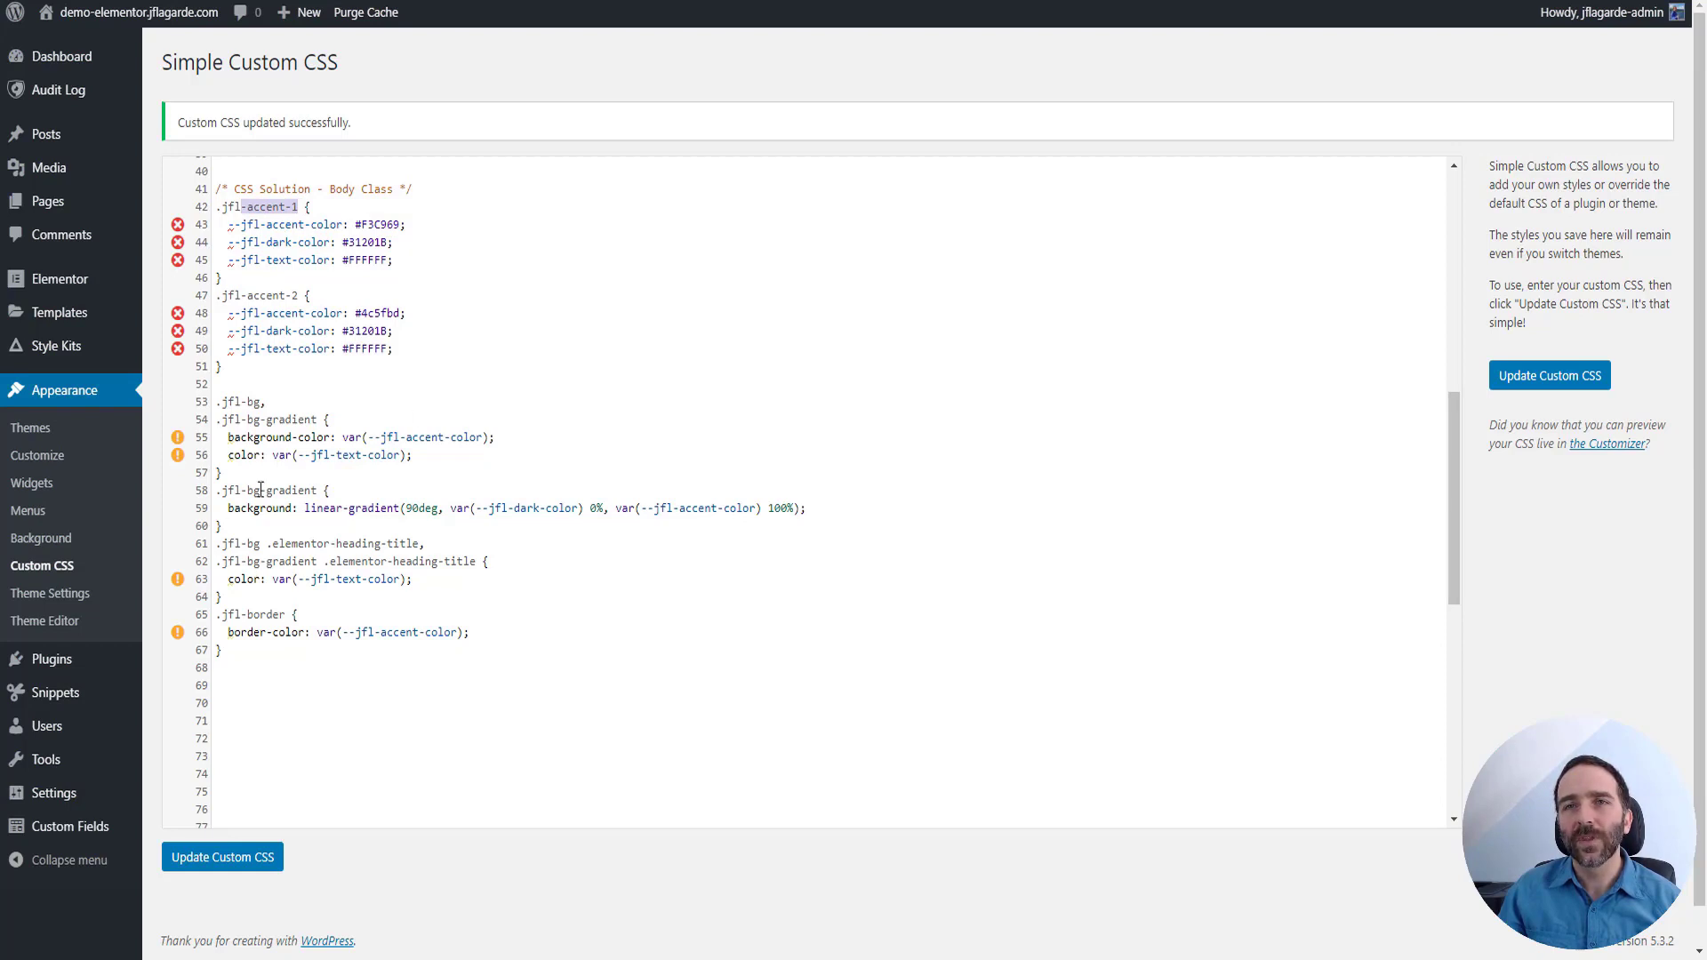
left_click_drag(240, 295, 300, 295)
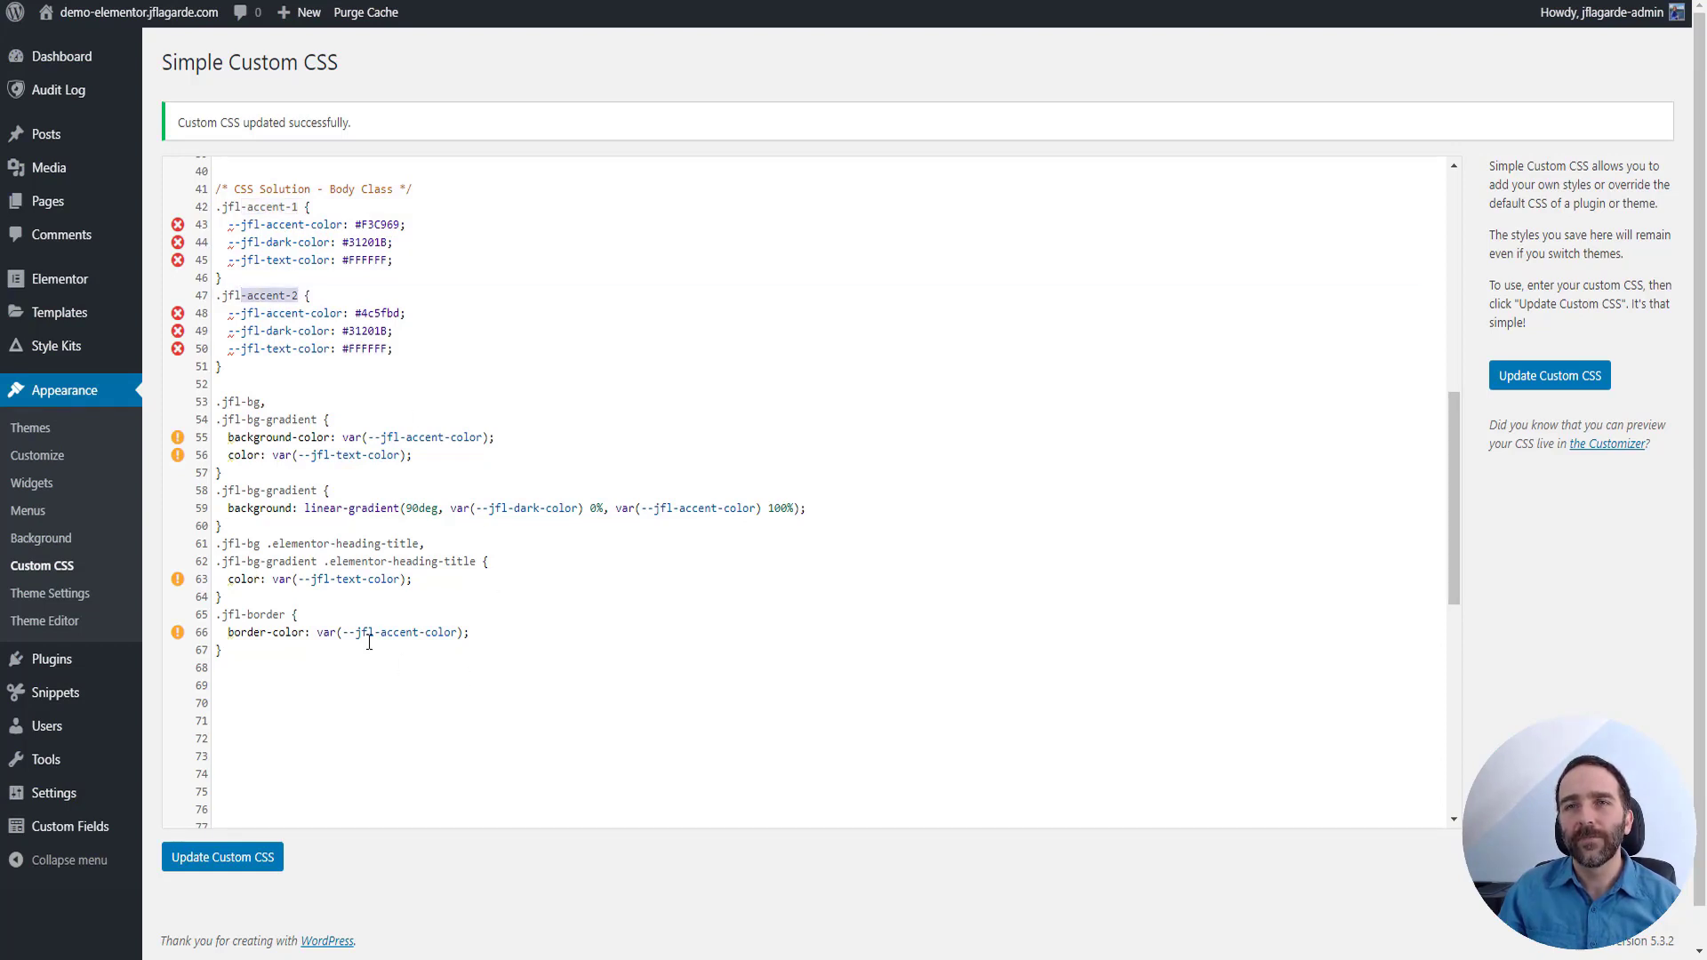
left_click_drag(222, 403, 265, 401)
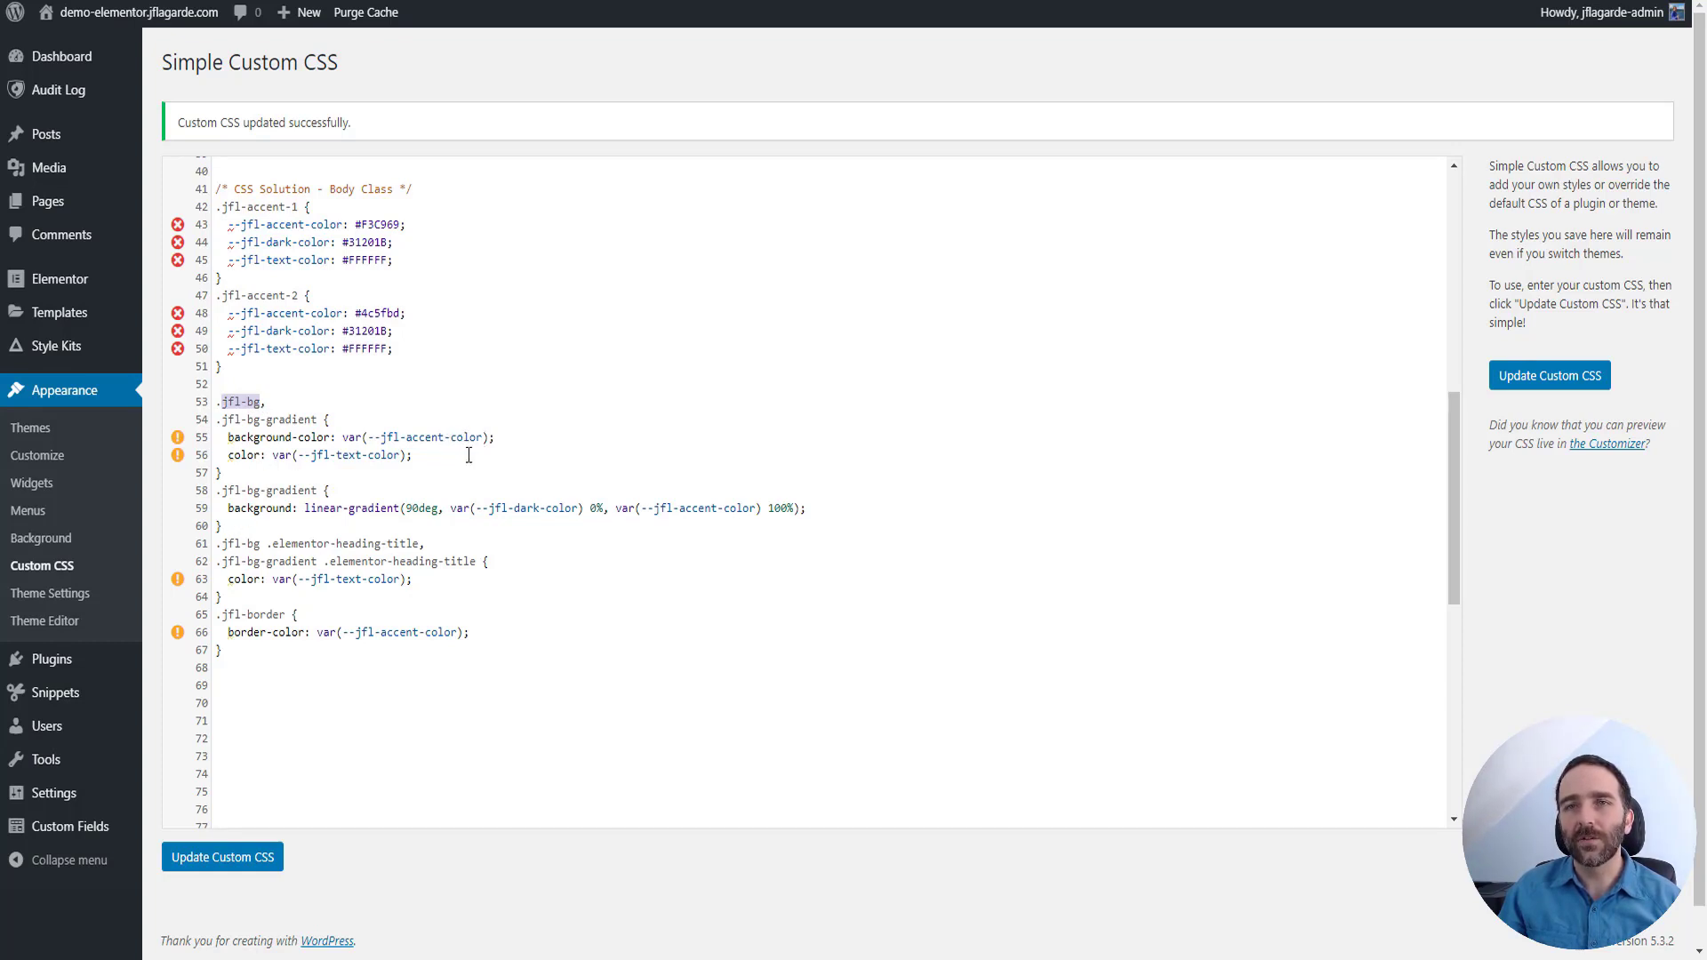
left_click_drag(248, 492, 317, 491)
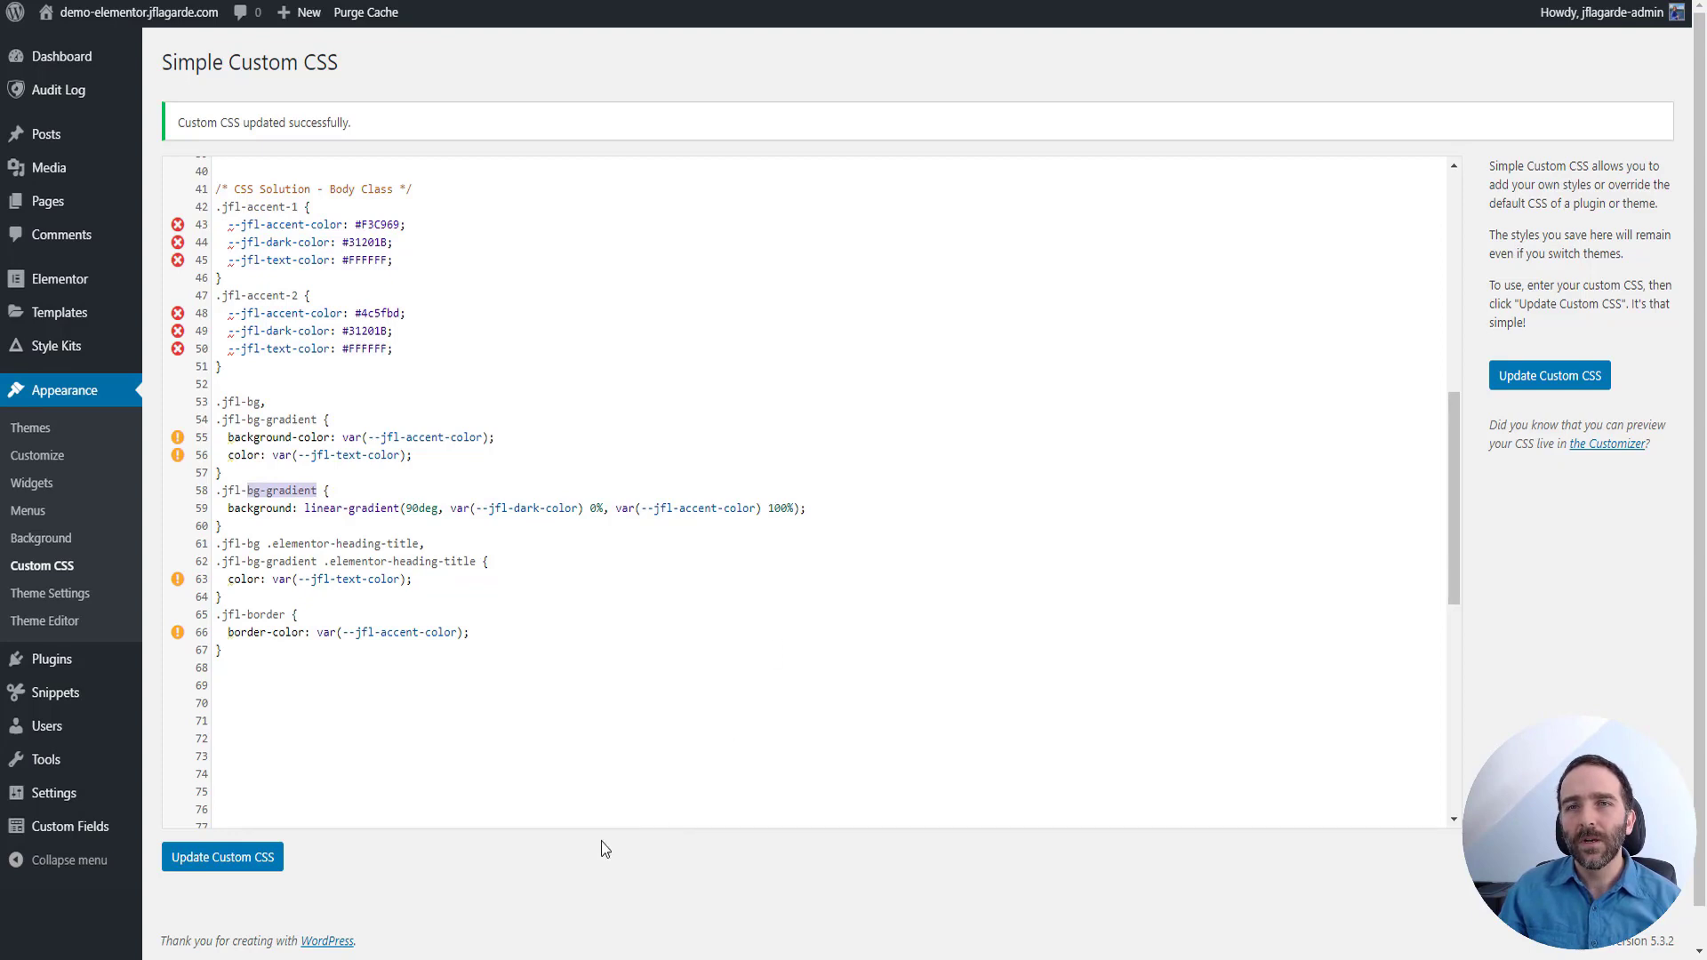
left_click_drag(221, 615, 287, 613)
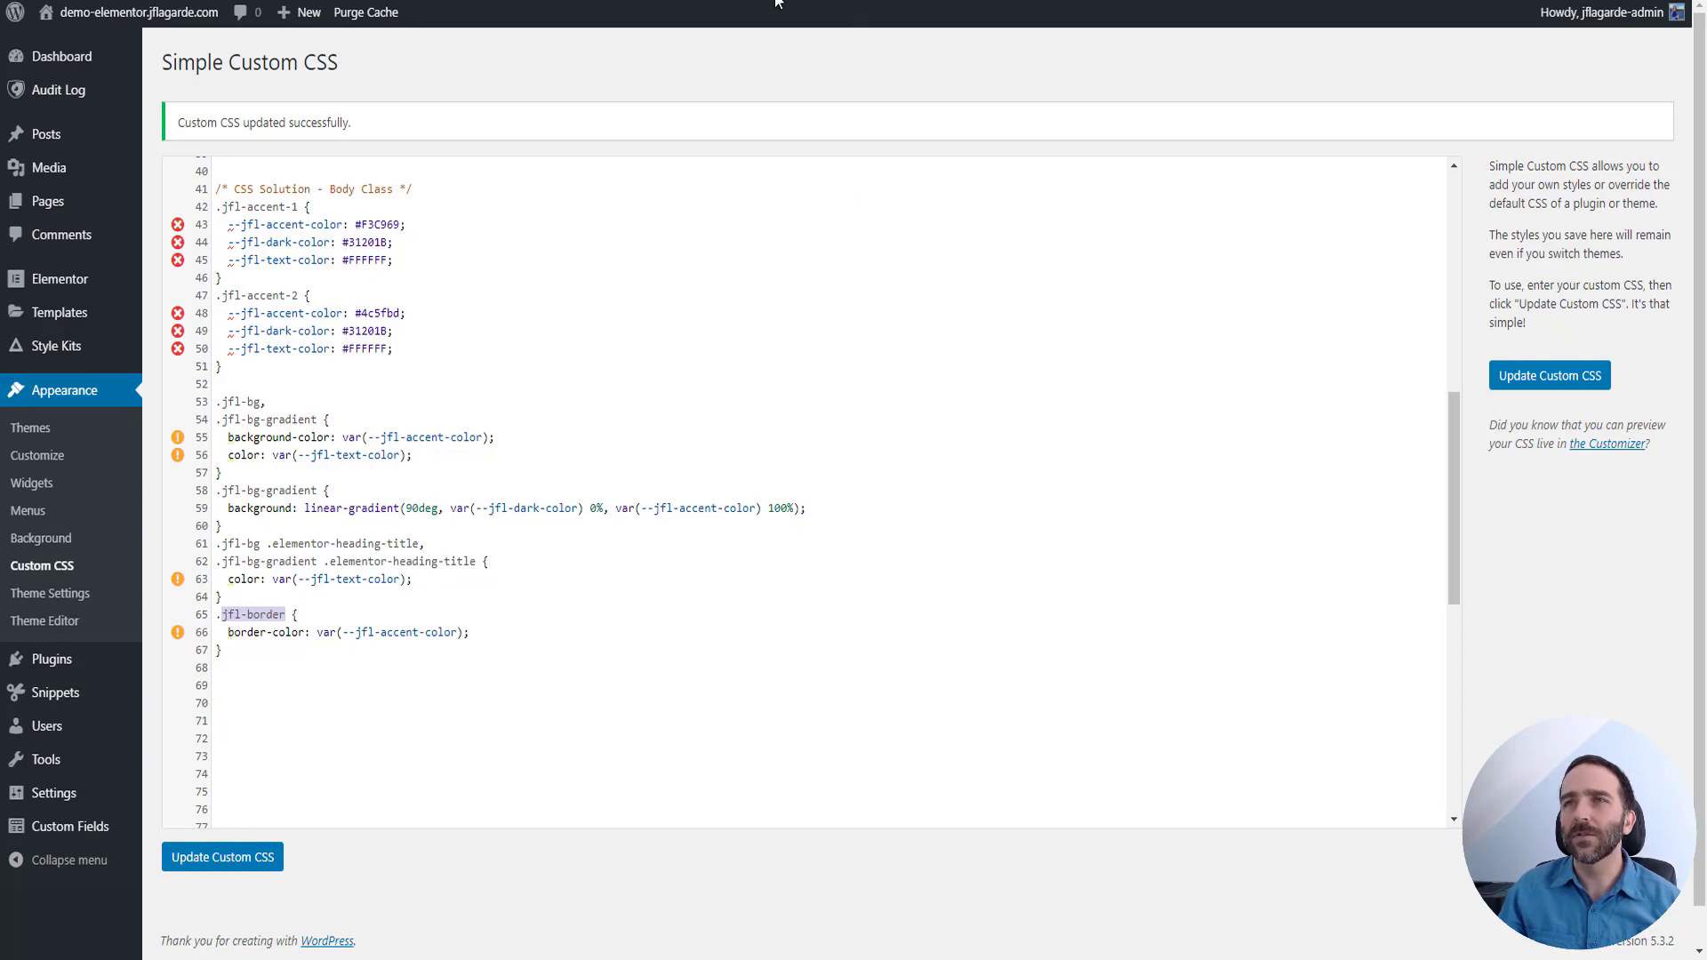
Highlight body_class, get_field and the $classes[] append in the jfl_add_color_scheme_class snippet
key("ctrl+Tab")
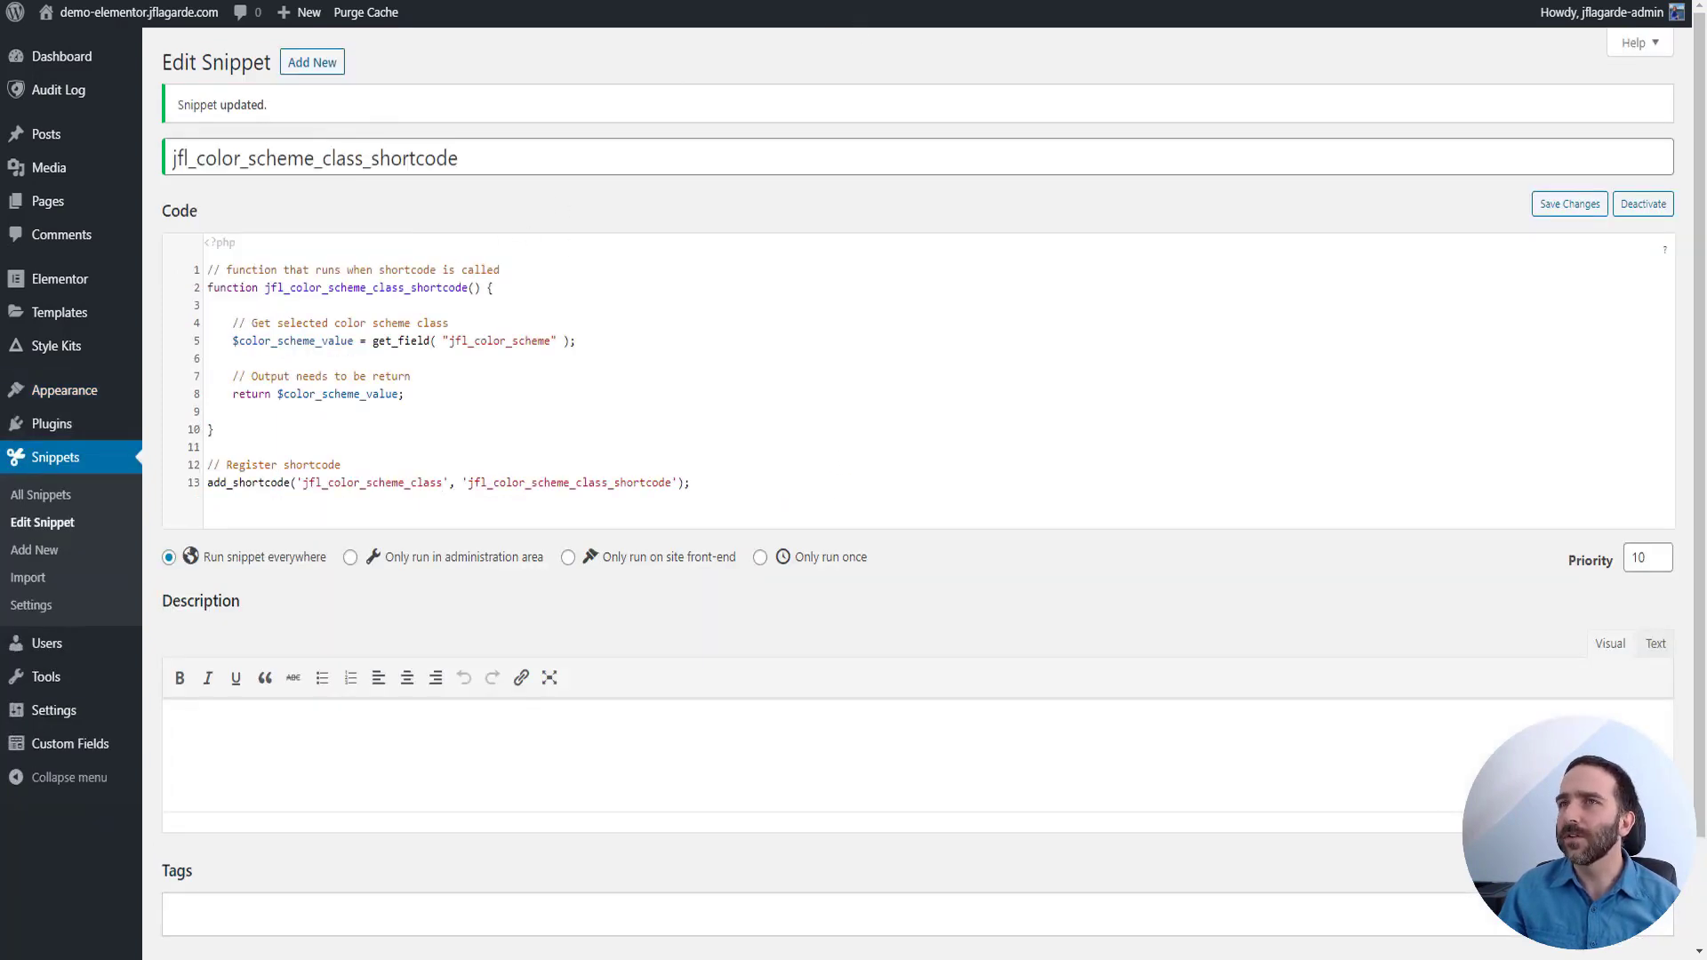
key("ctrl+Tab")
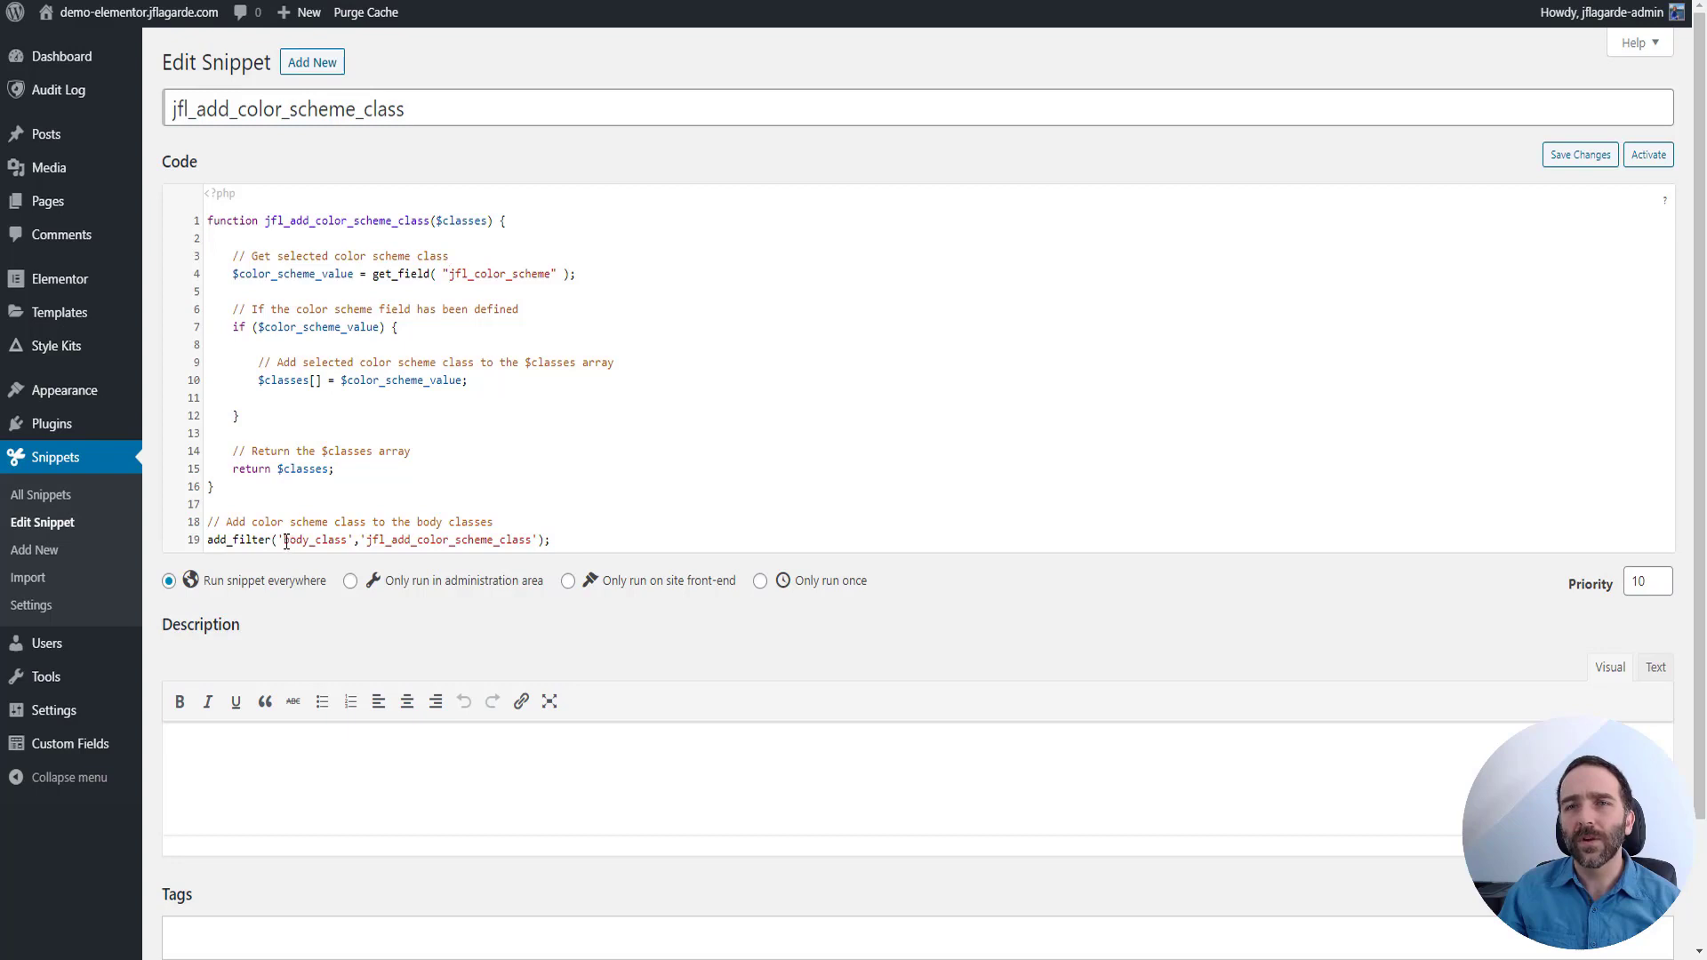
left_click_drag(285, 541, 348, 540)
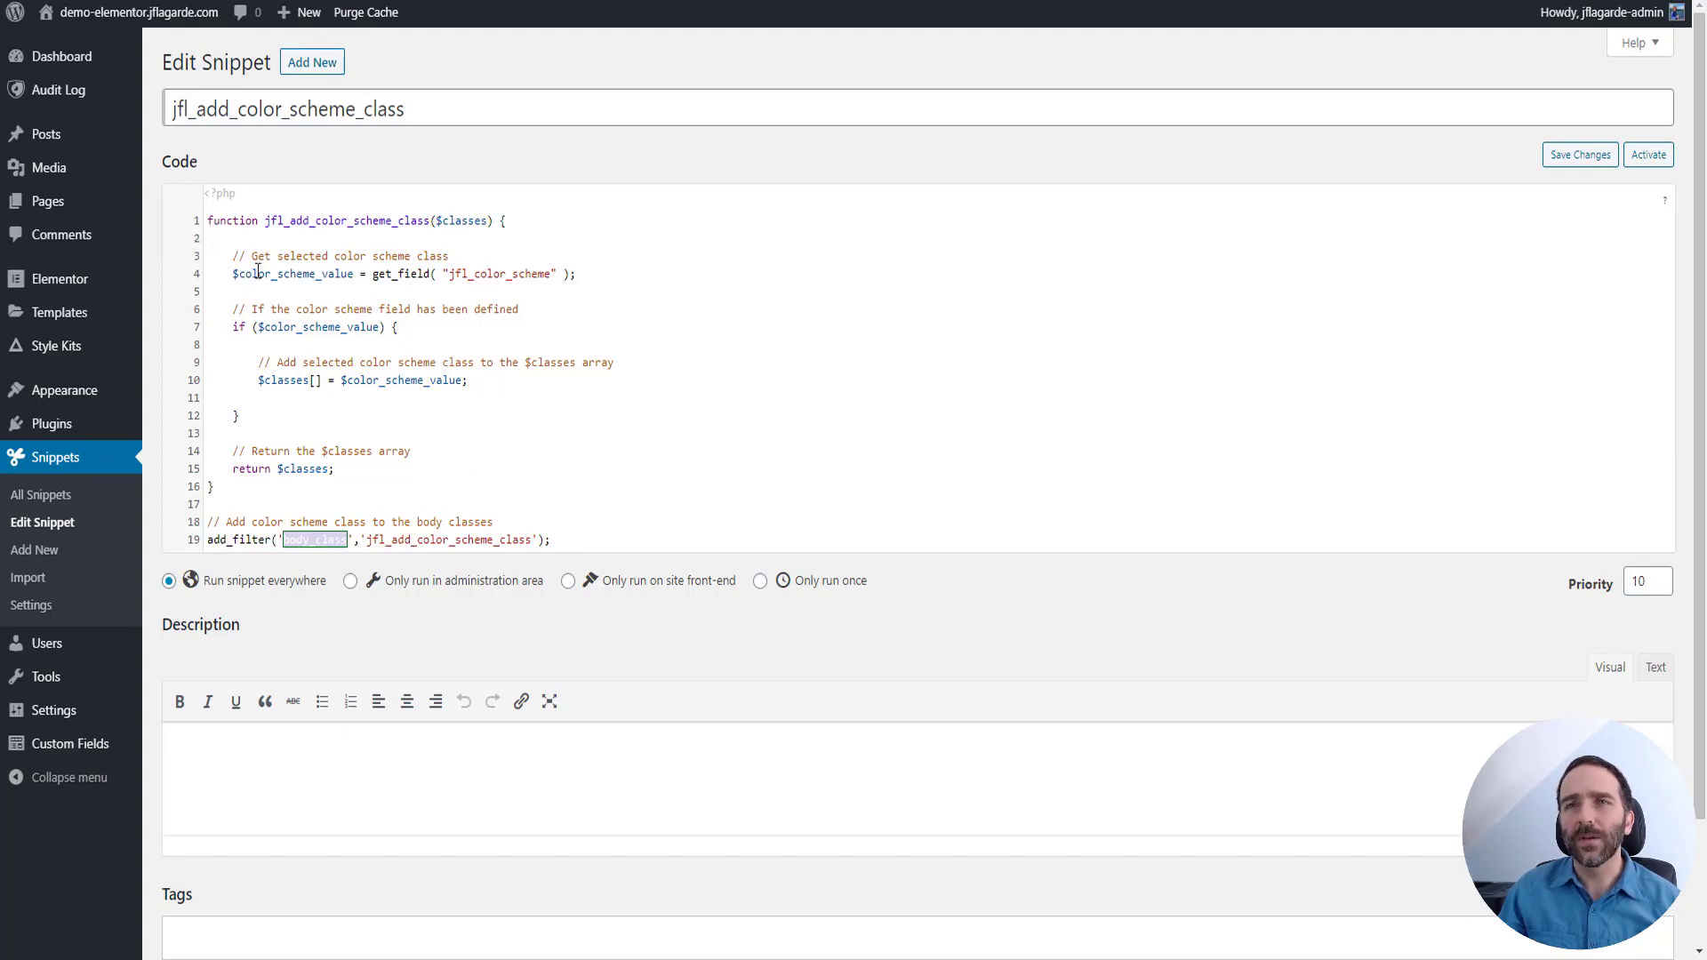
left_click_drag(379, 273, 445, 268)
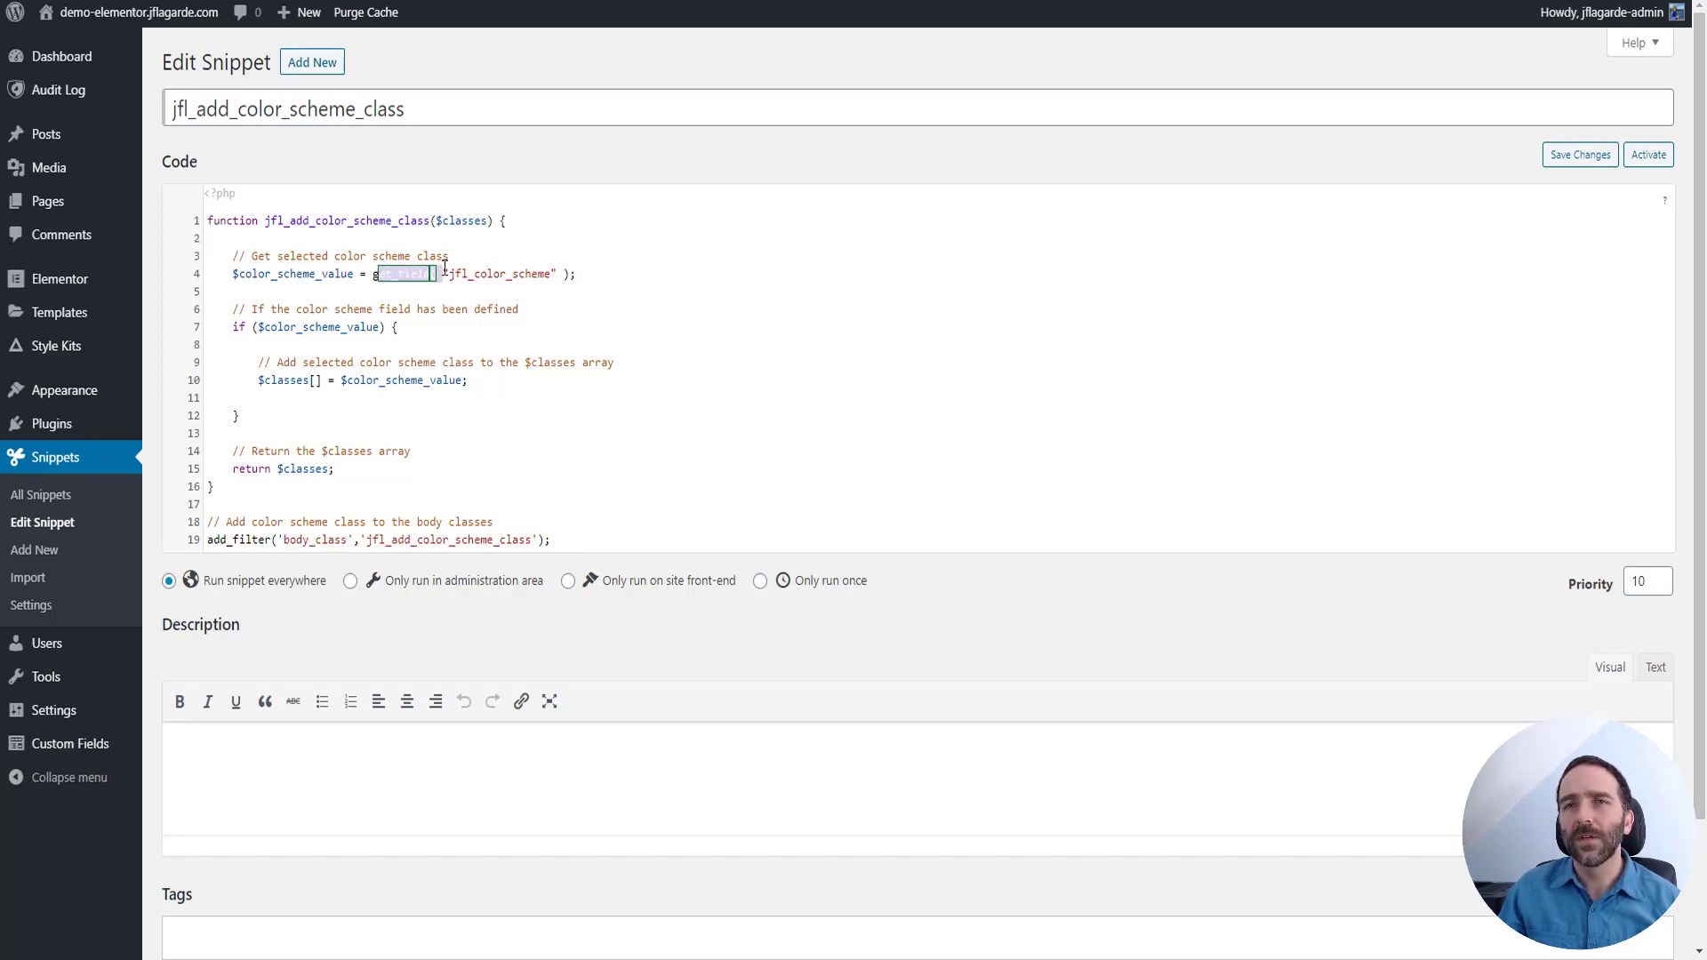
left_click_drag(309, 382, 325, 384)
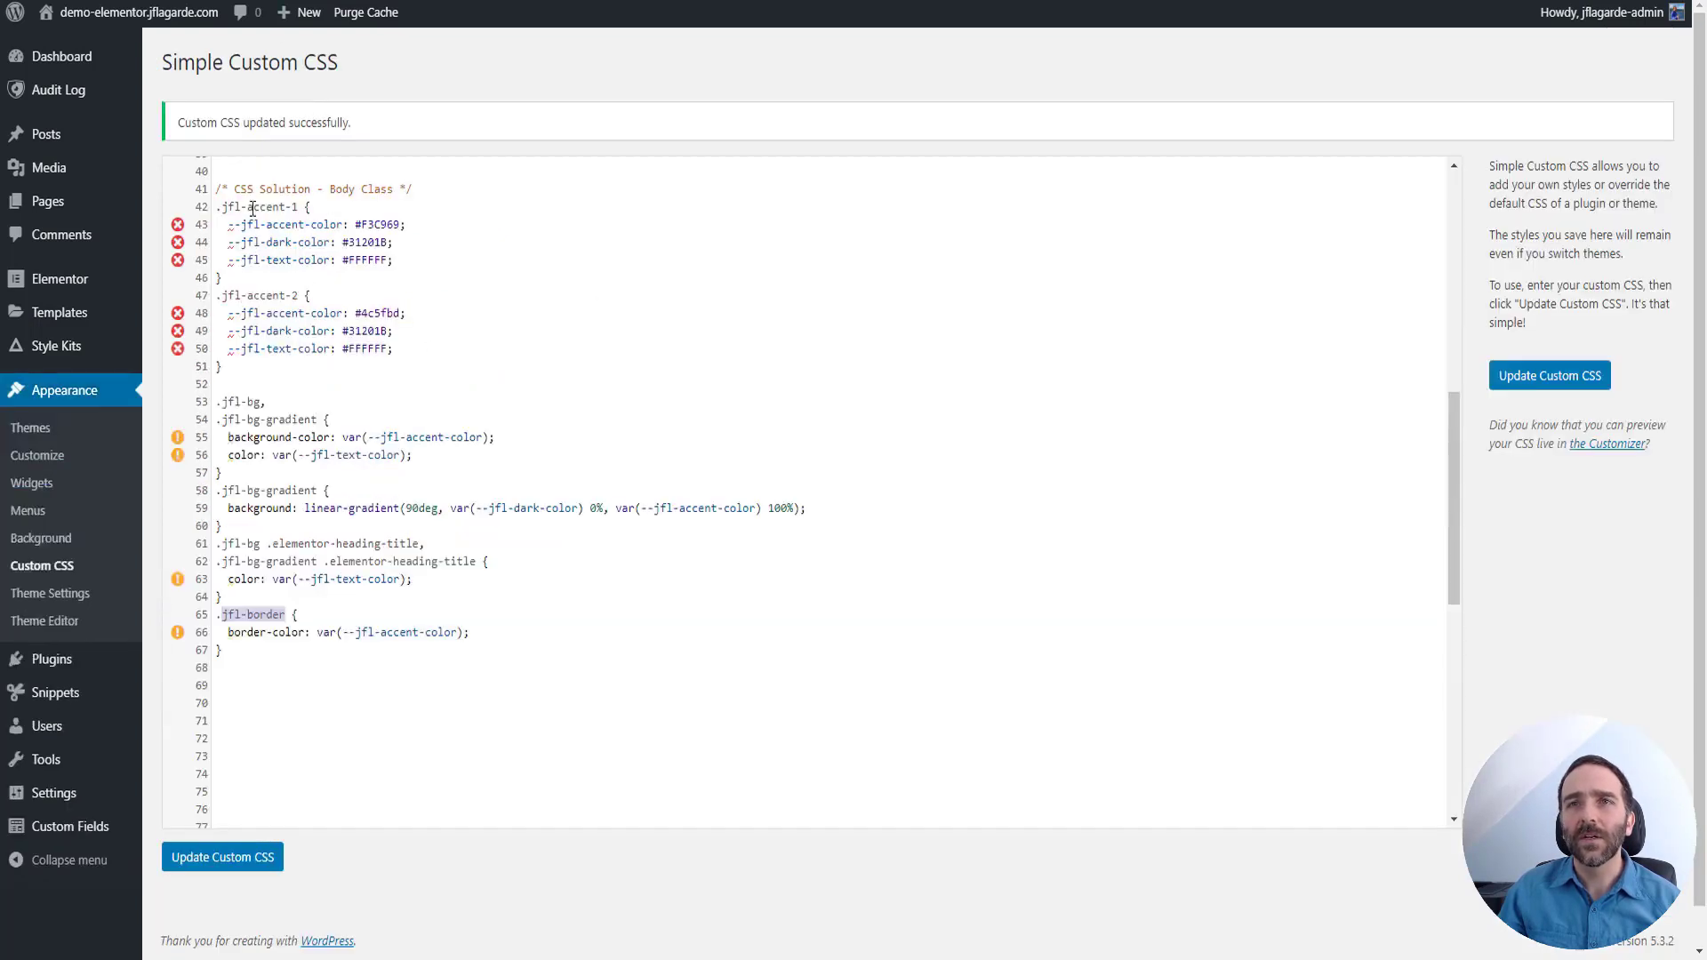
Revisit the .jfl-accent-1 and .jfl-bg rules, then return to the Elementor editor
left_click_drag(233, 208, 298, 208)
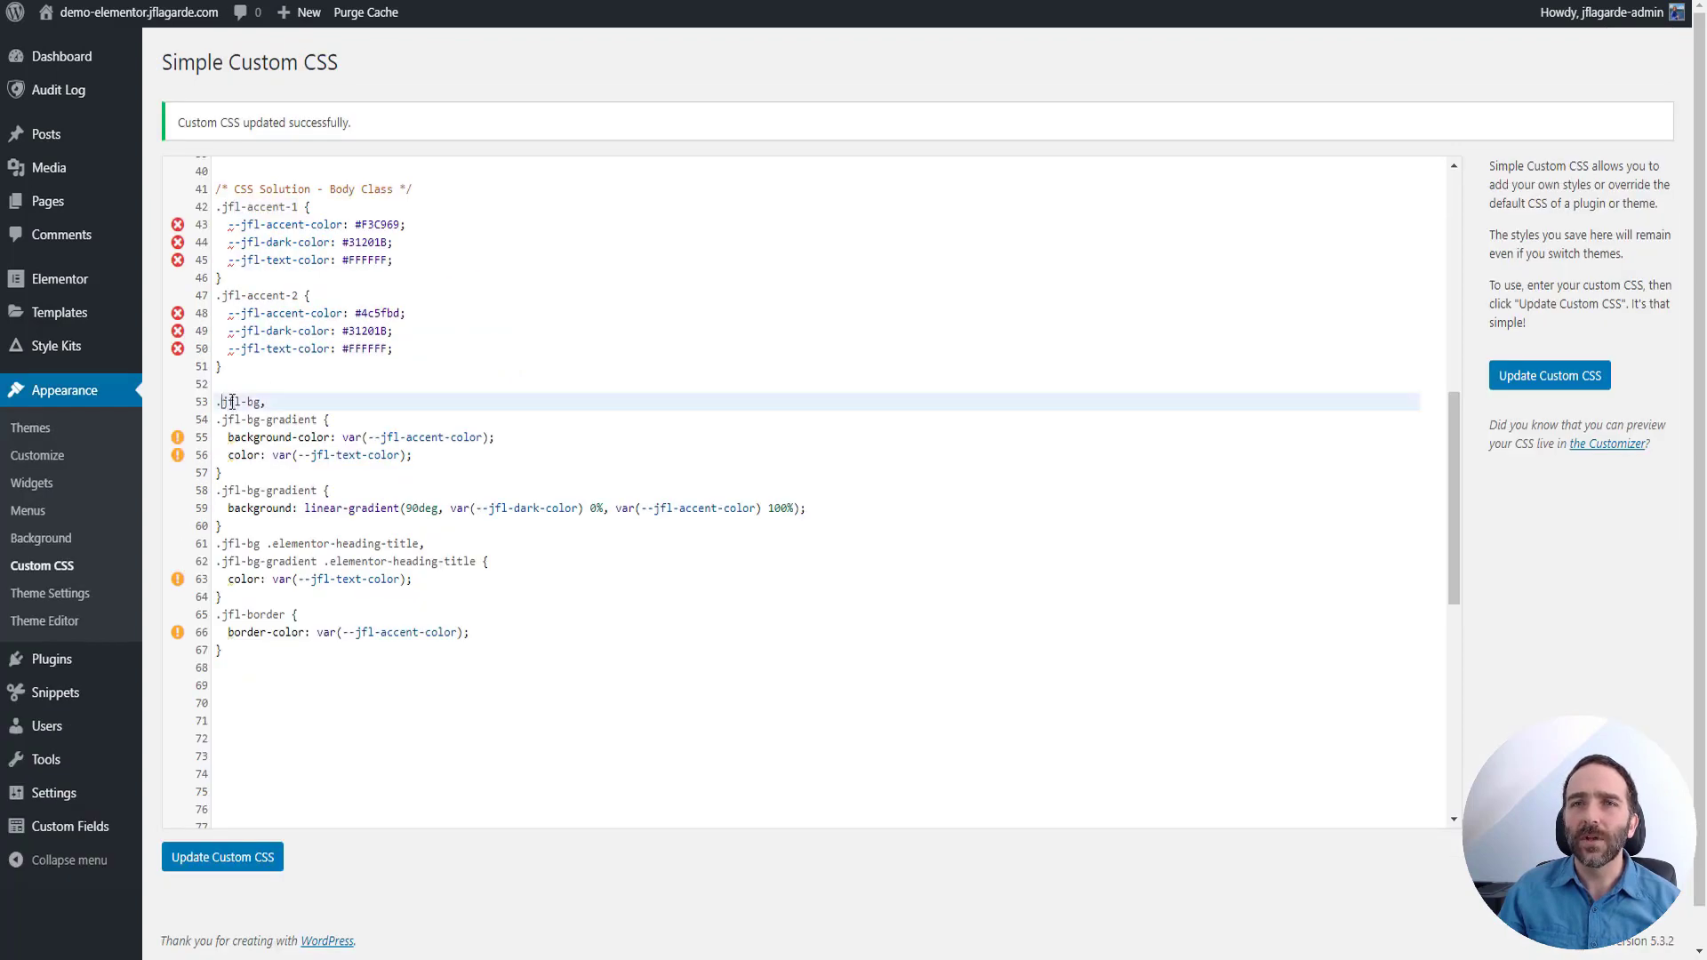
left_click_drag(241, 402, 264, 402)
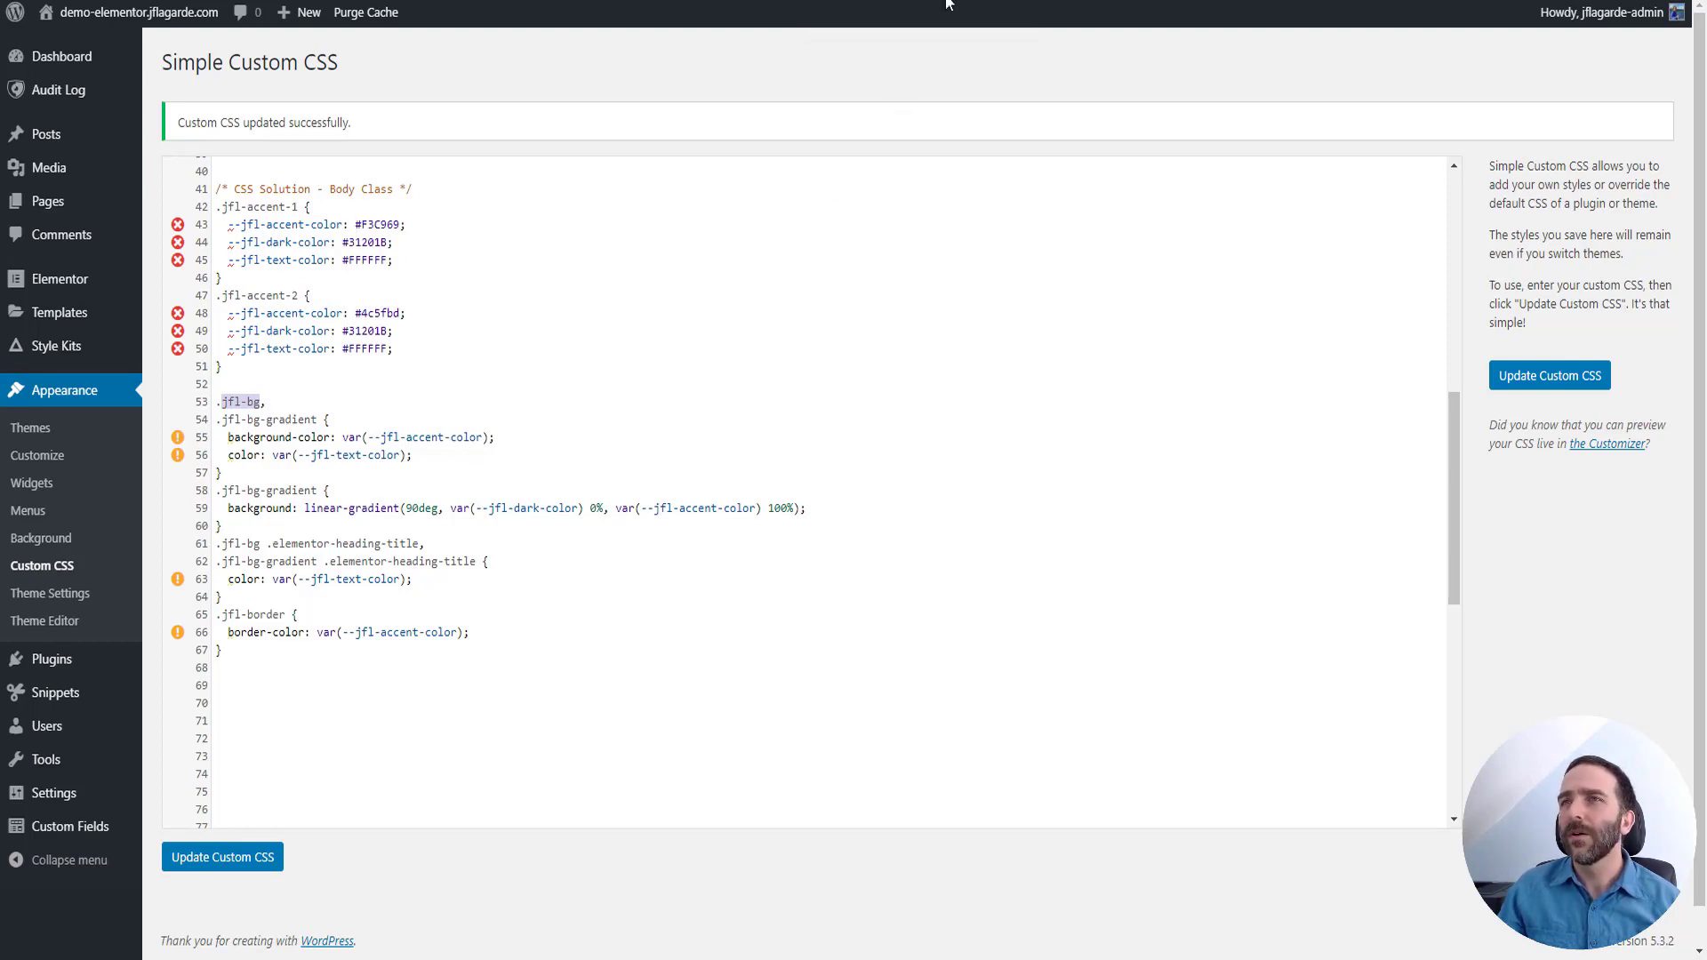
key("ctrl+Tab")
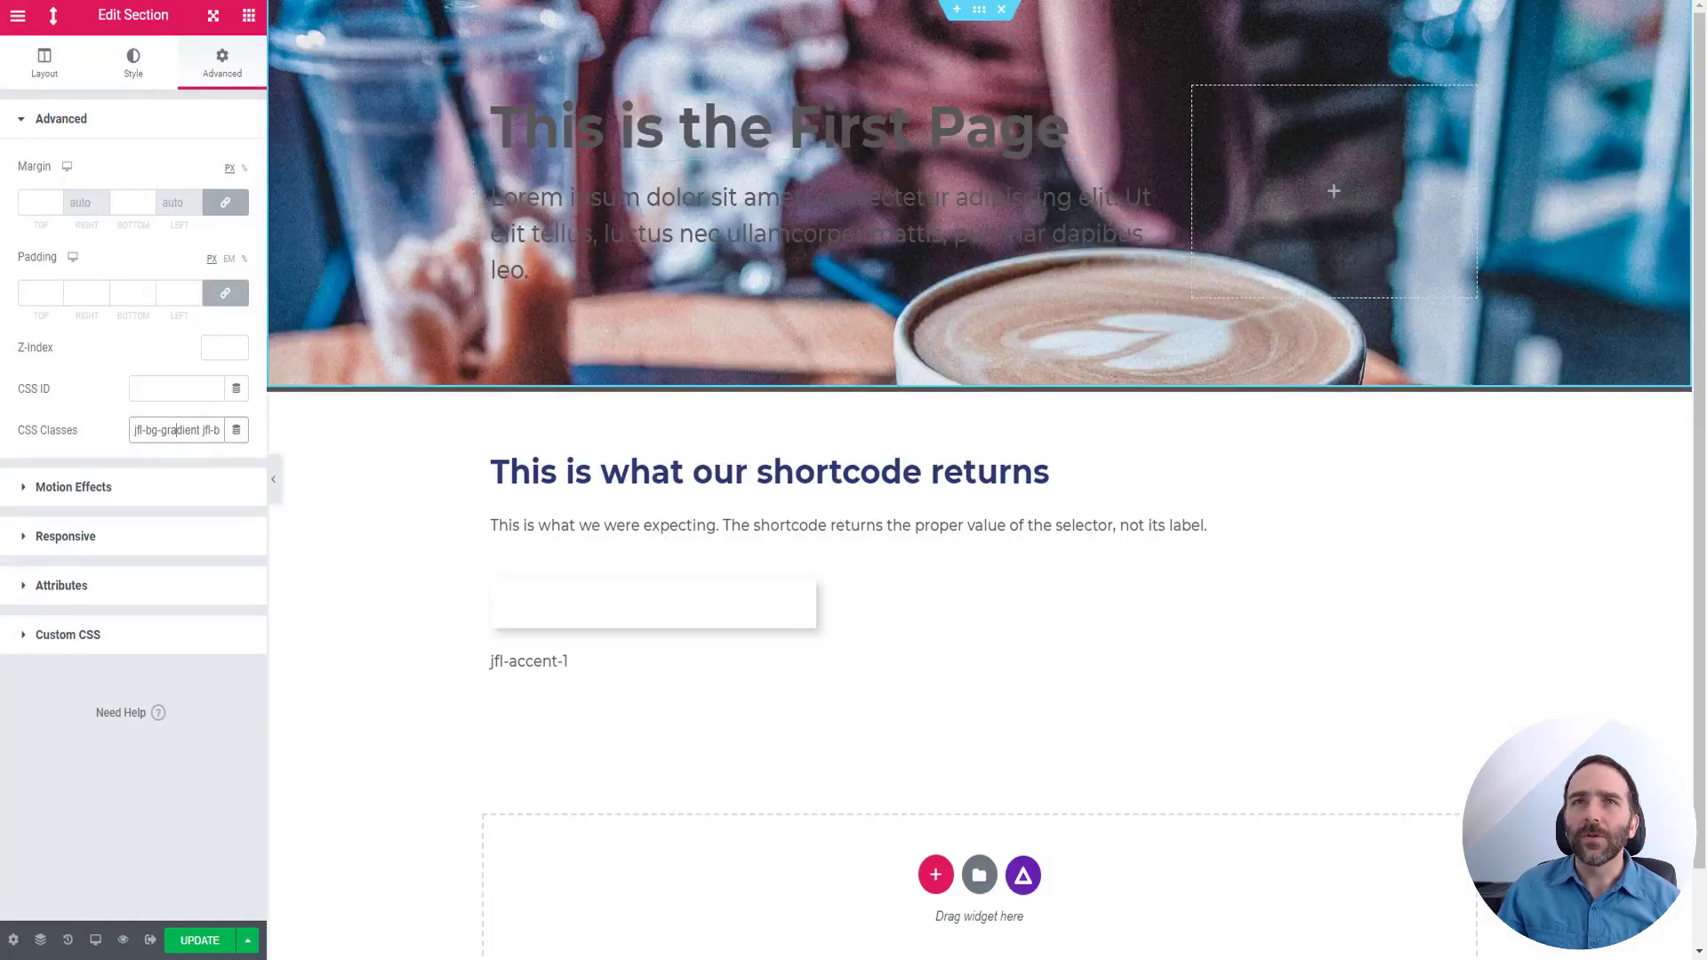
Preview the First Page on the live front end and check its jfl-border class
key("ctrl+Tab")
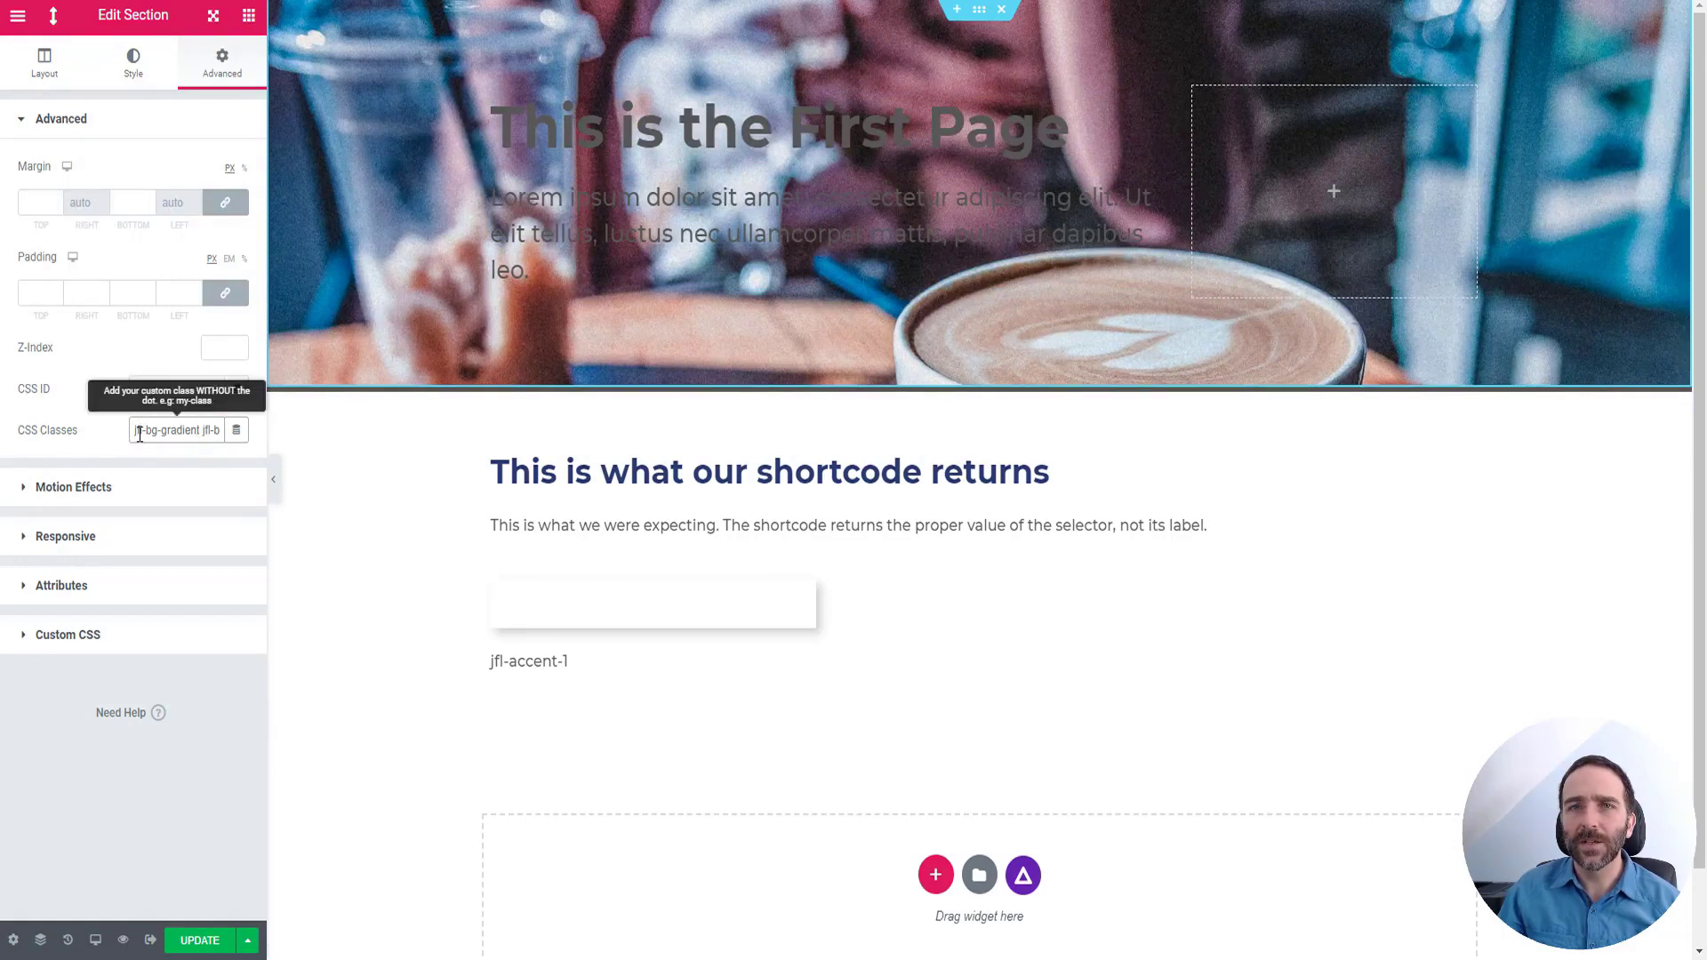
left_click_drag(203, 431, 220, 431)
left_click(208, 431)
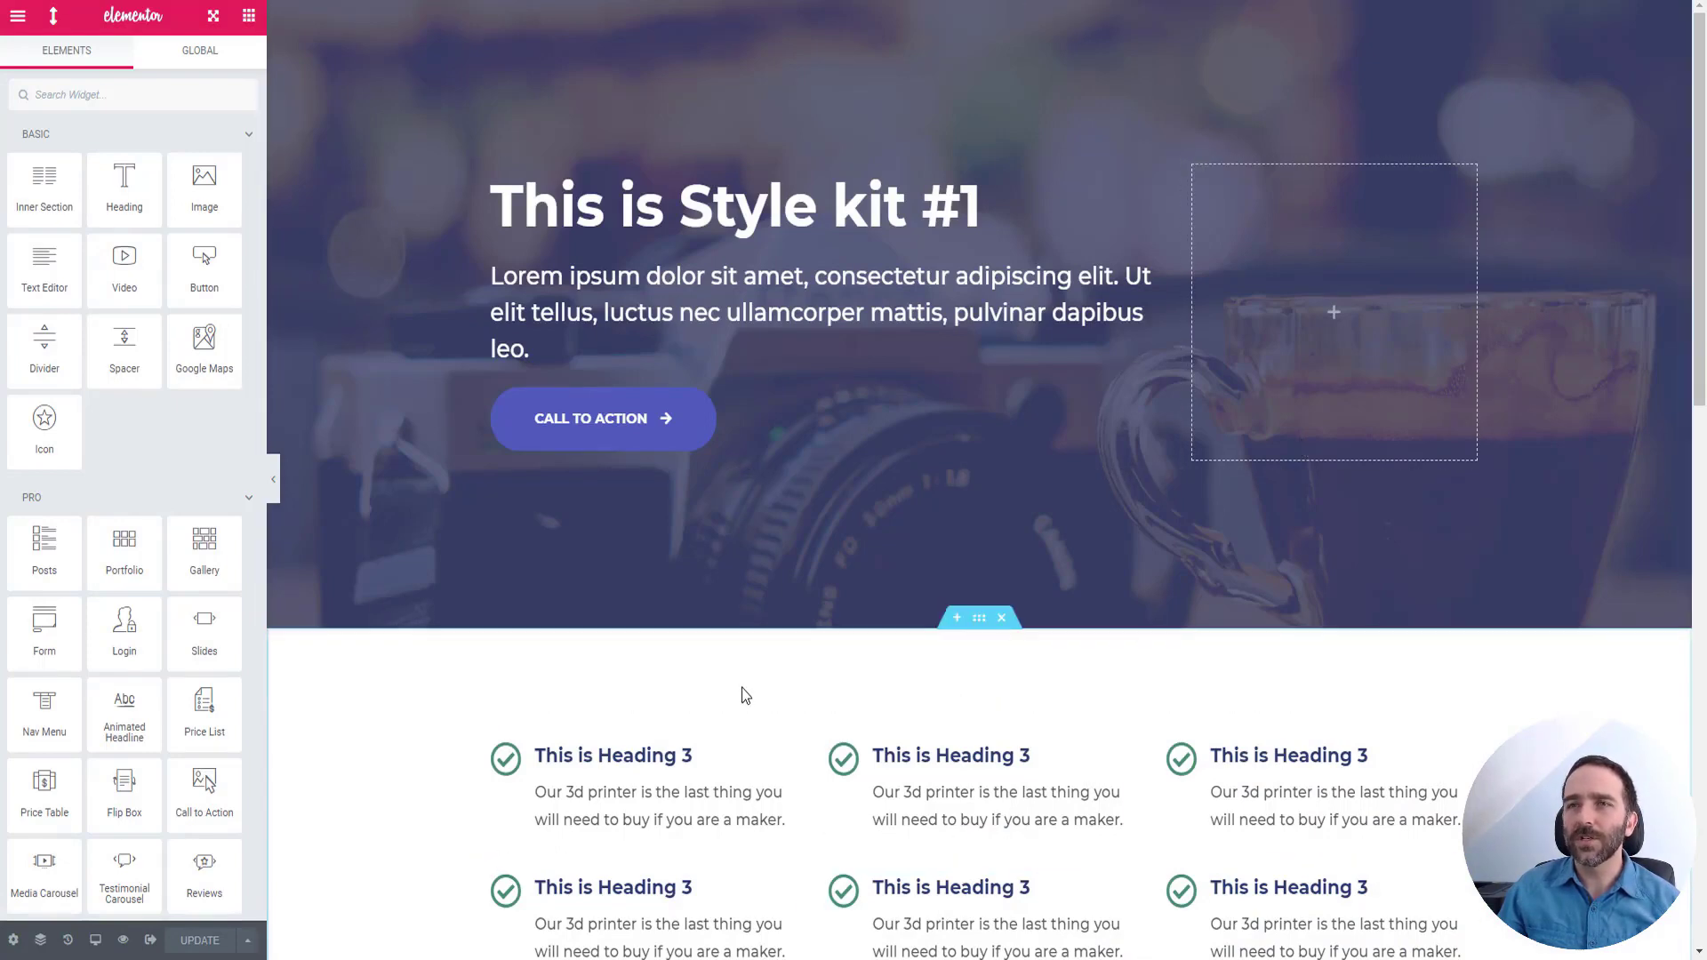
Go to the page's Style settings and show the Background Colors dark options
scroll(845, 578, "down", 1)
scroll(787, 694, "up", 1)
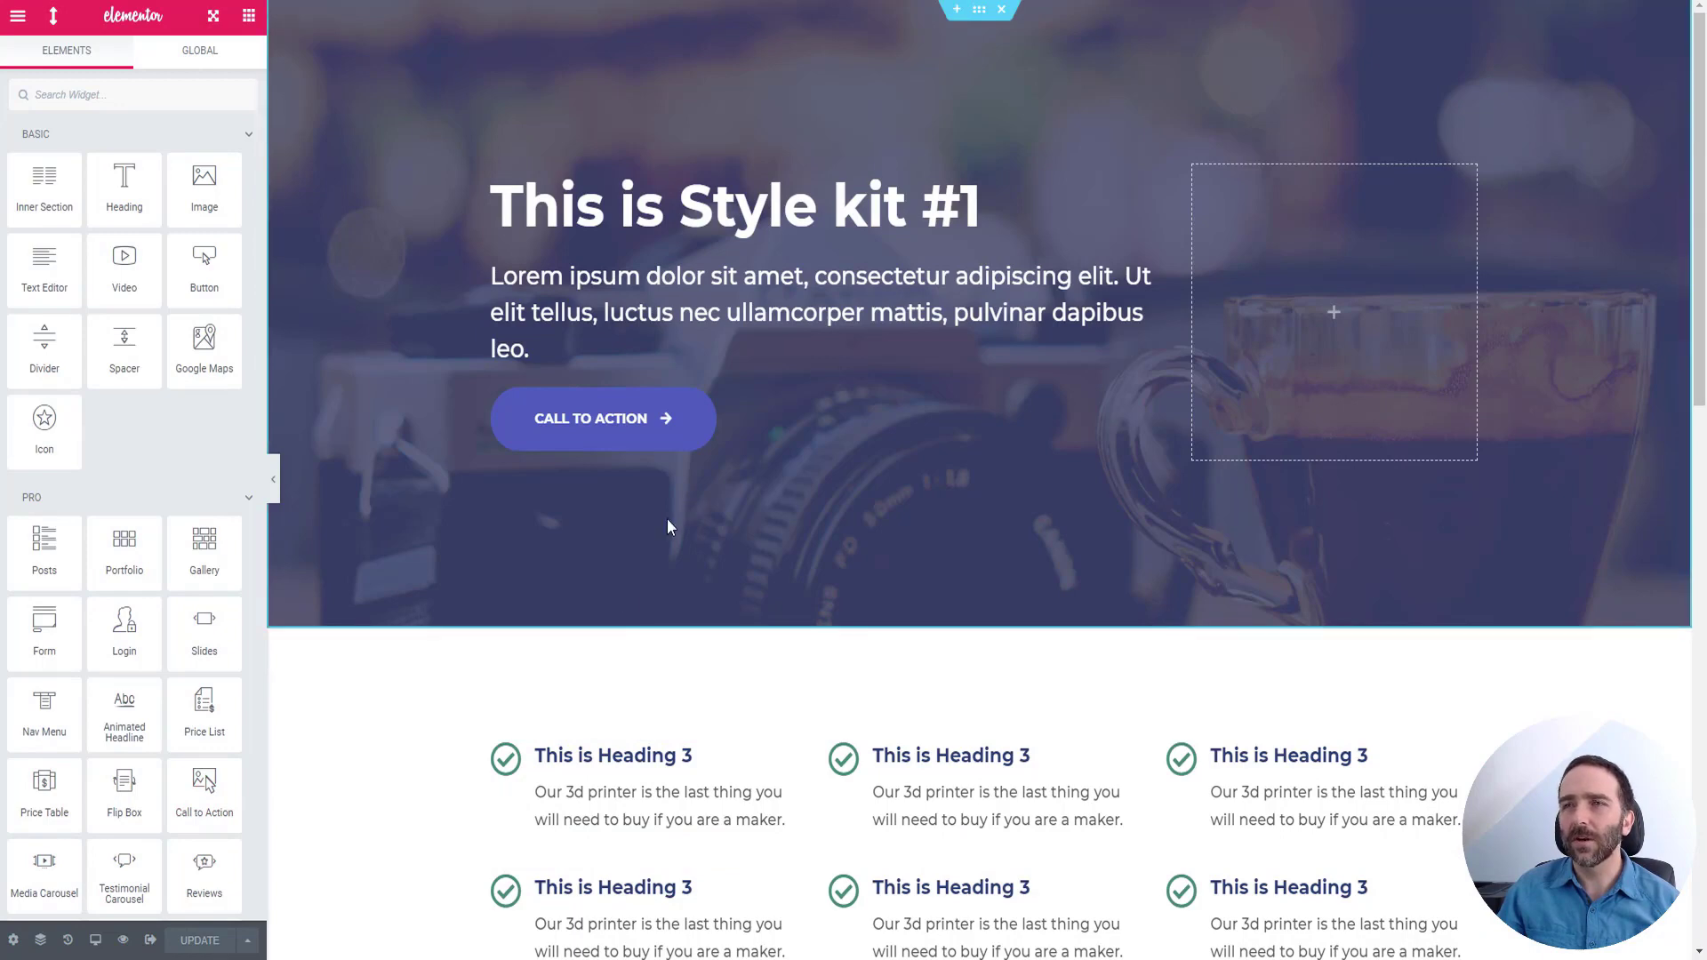
left_click(12, 940)
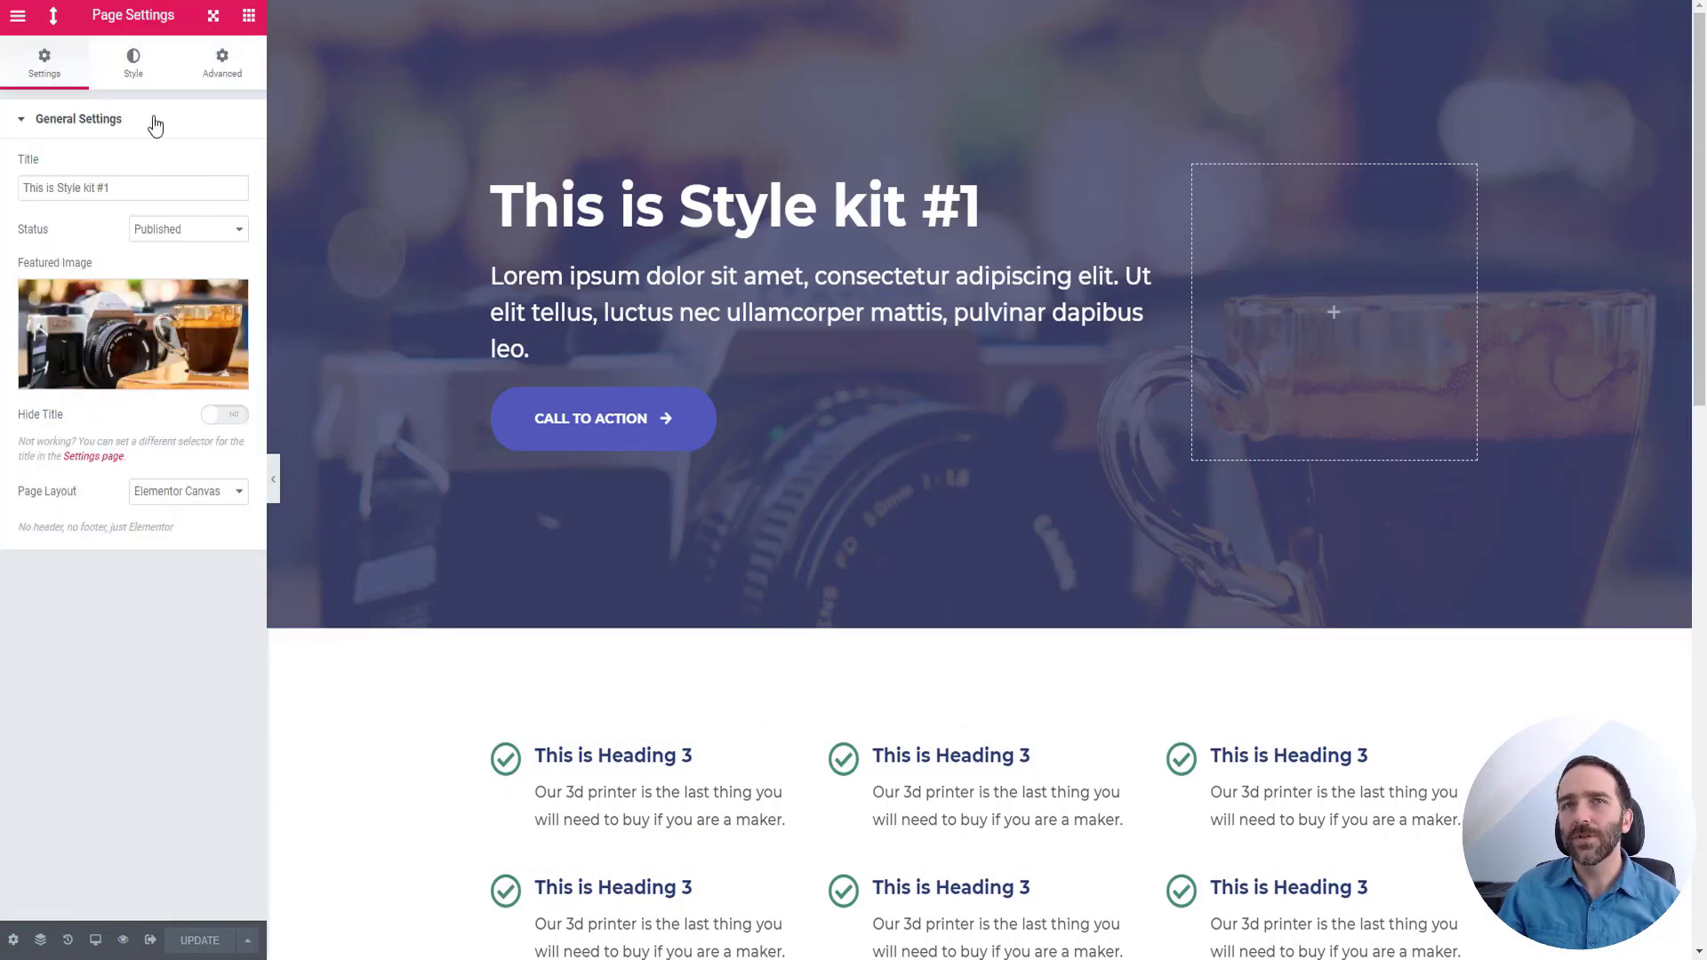
left_click(144, 77)
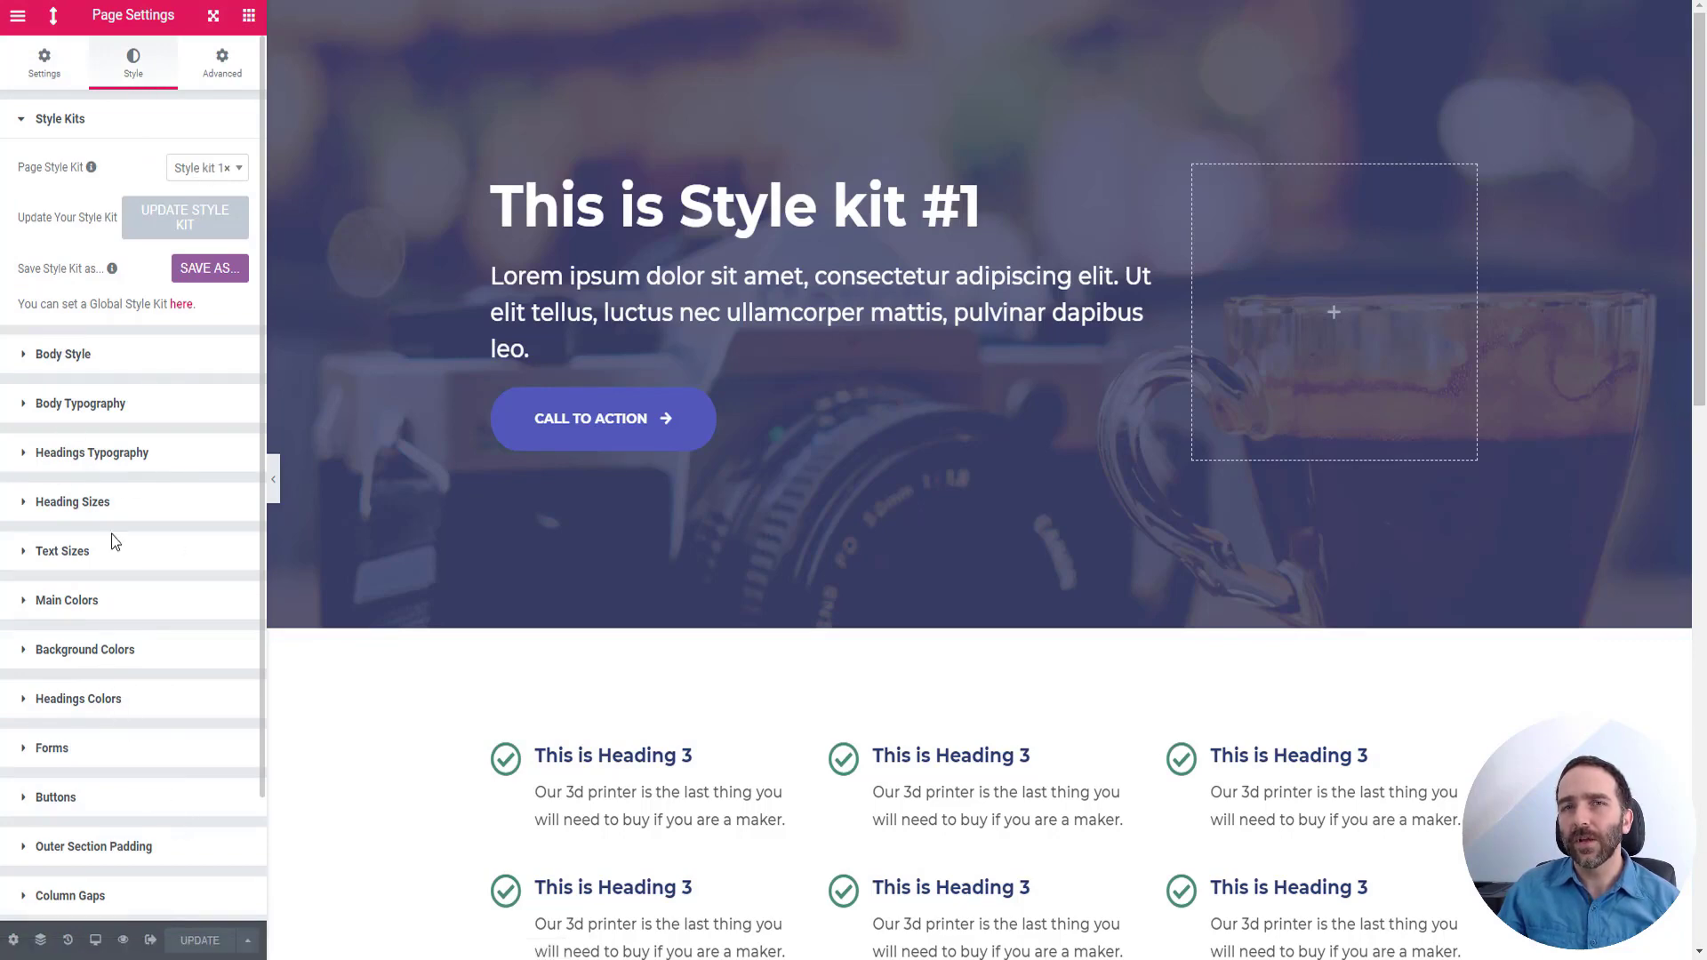
left_click(96, 652)
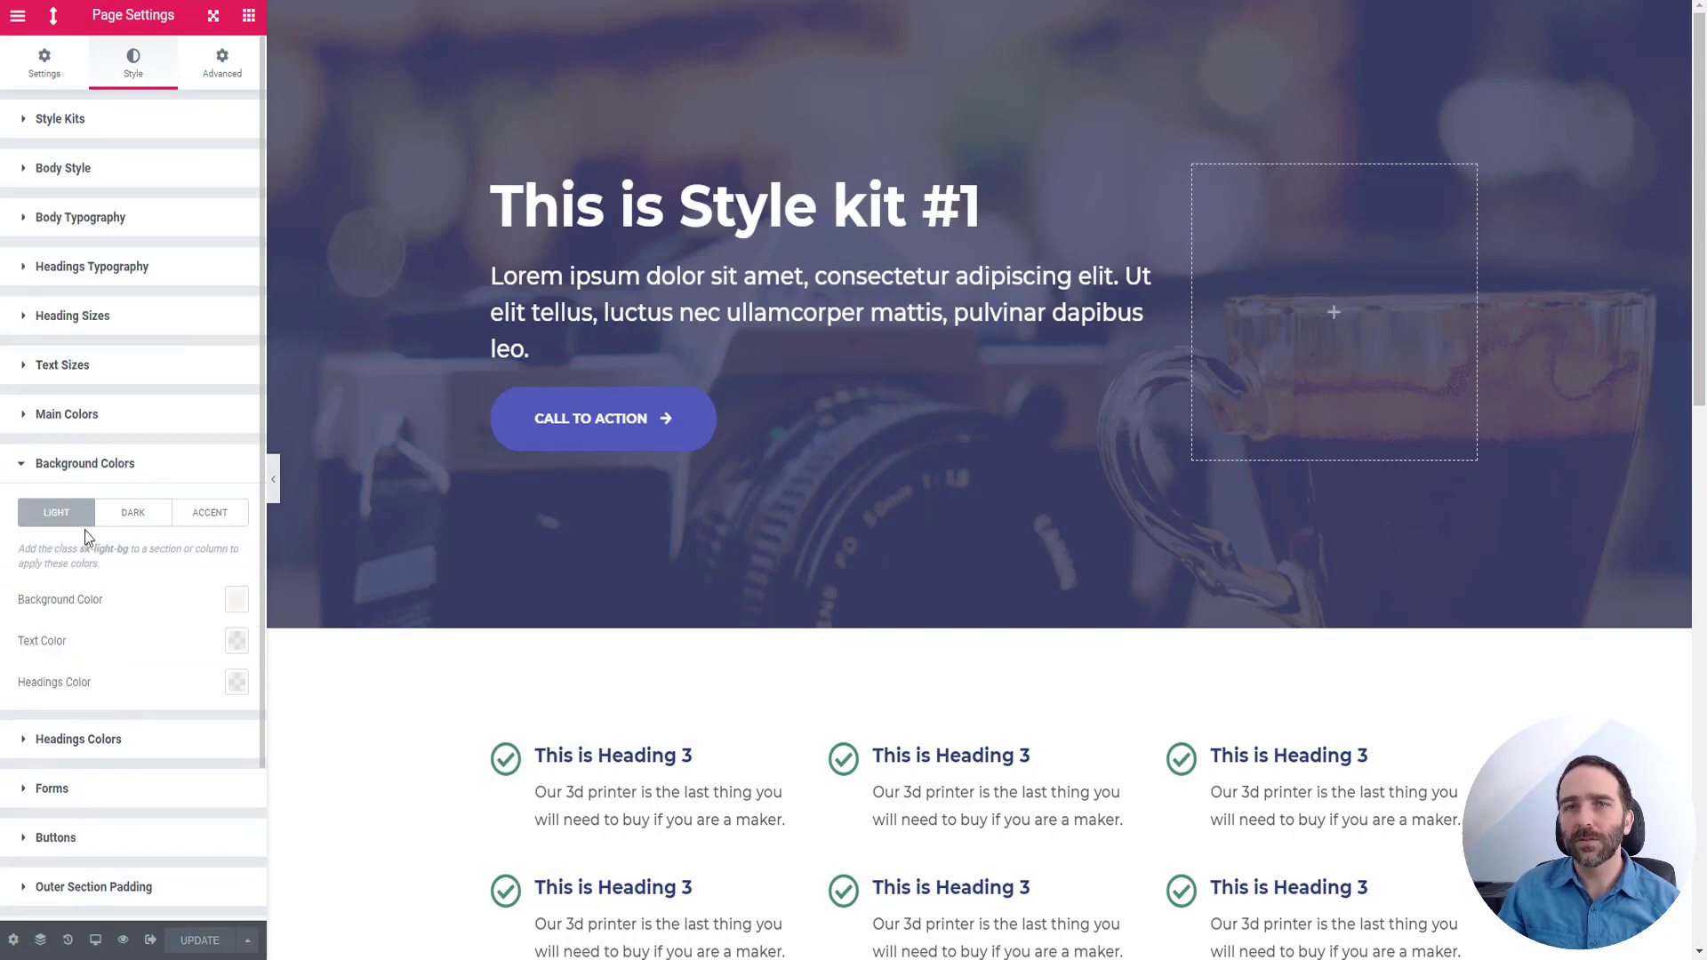
left_click(139, 516)
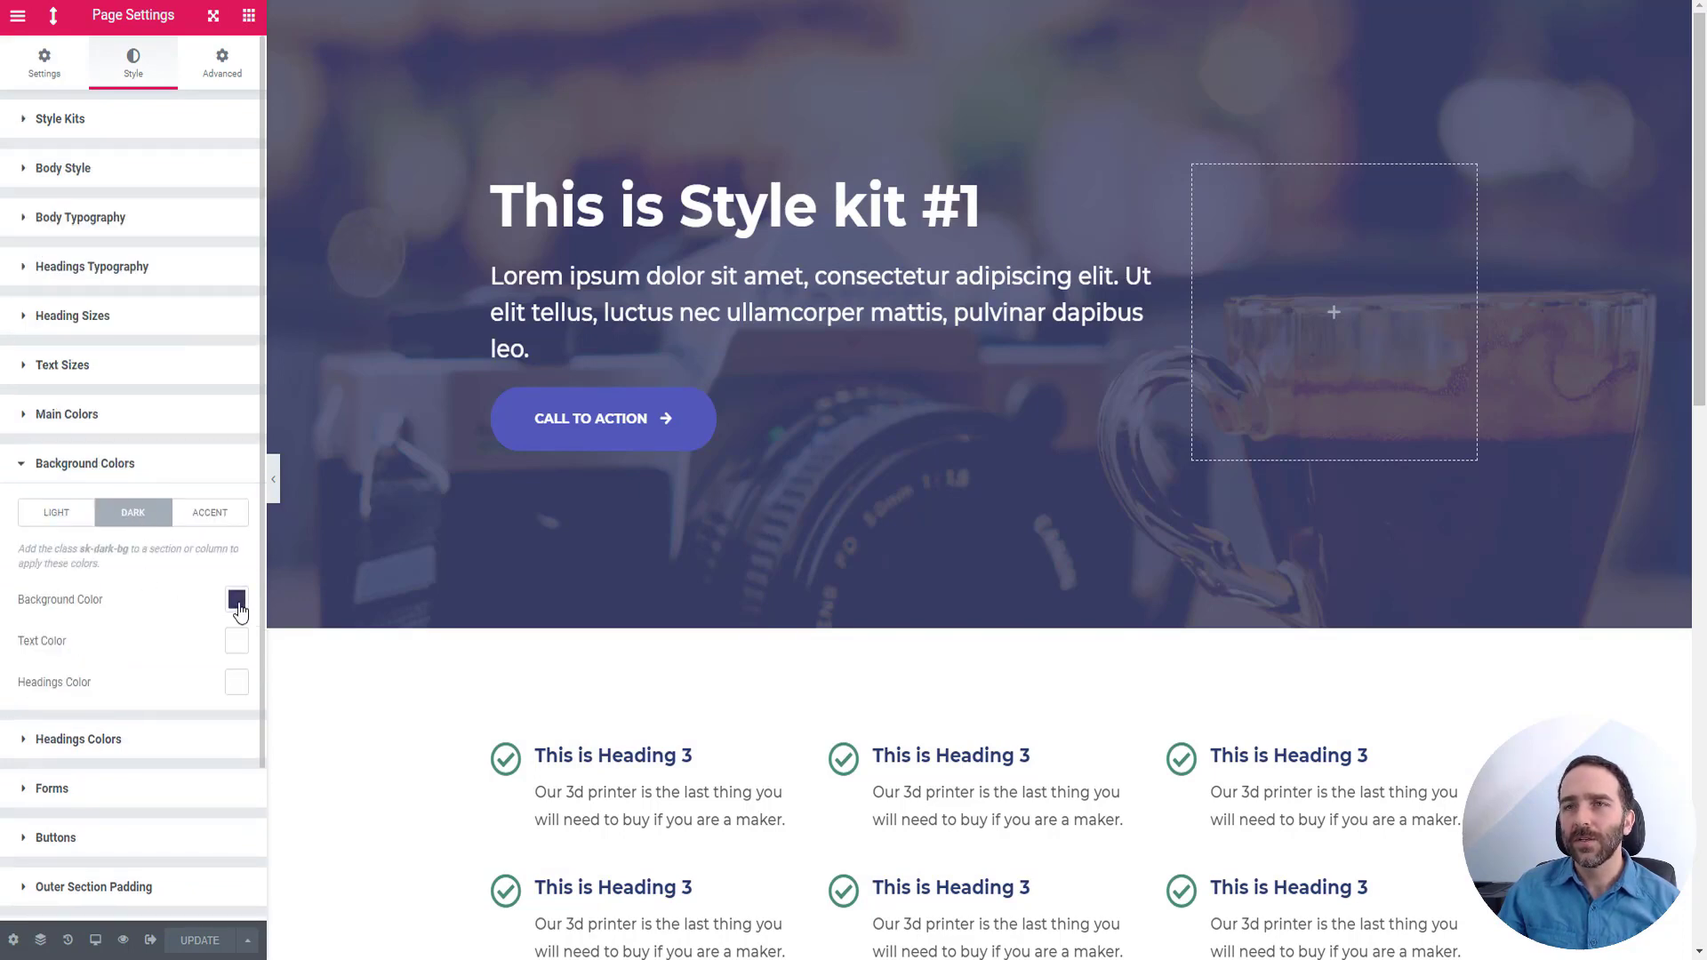
scroll(809, 573, "down", 4)
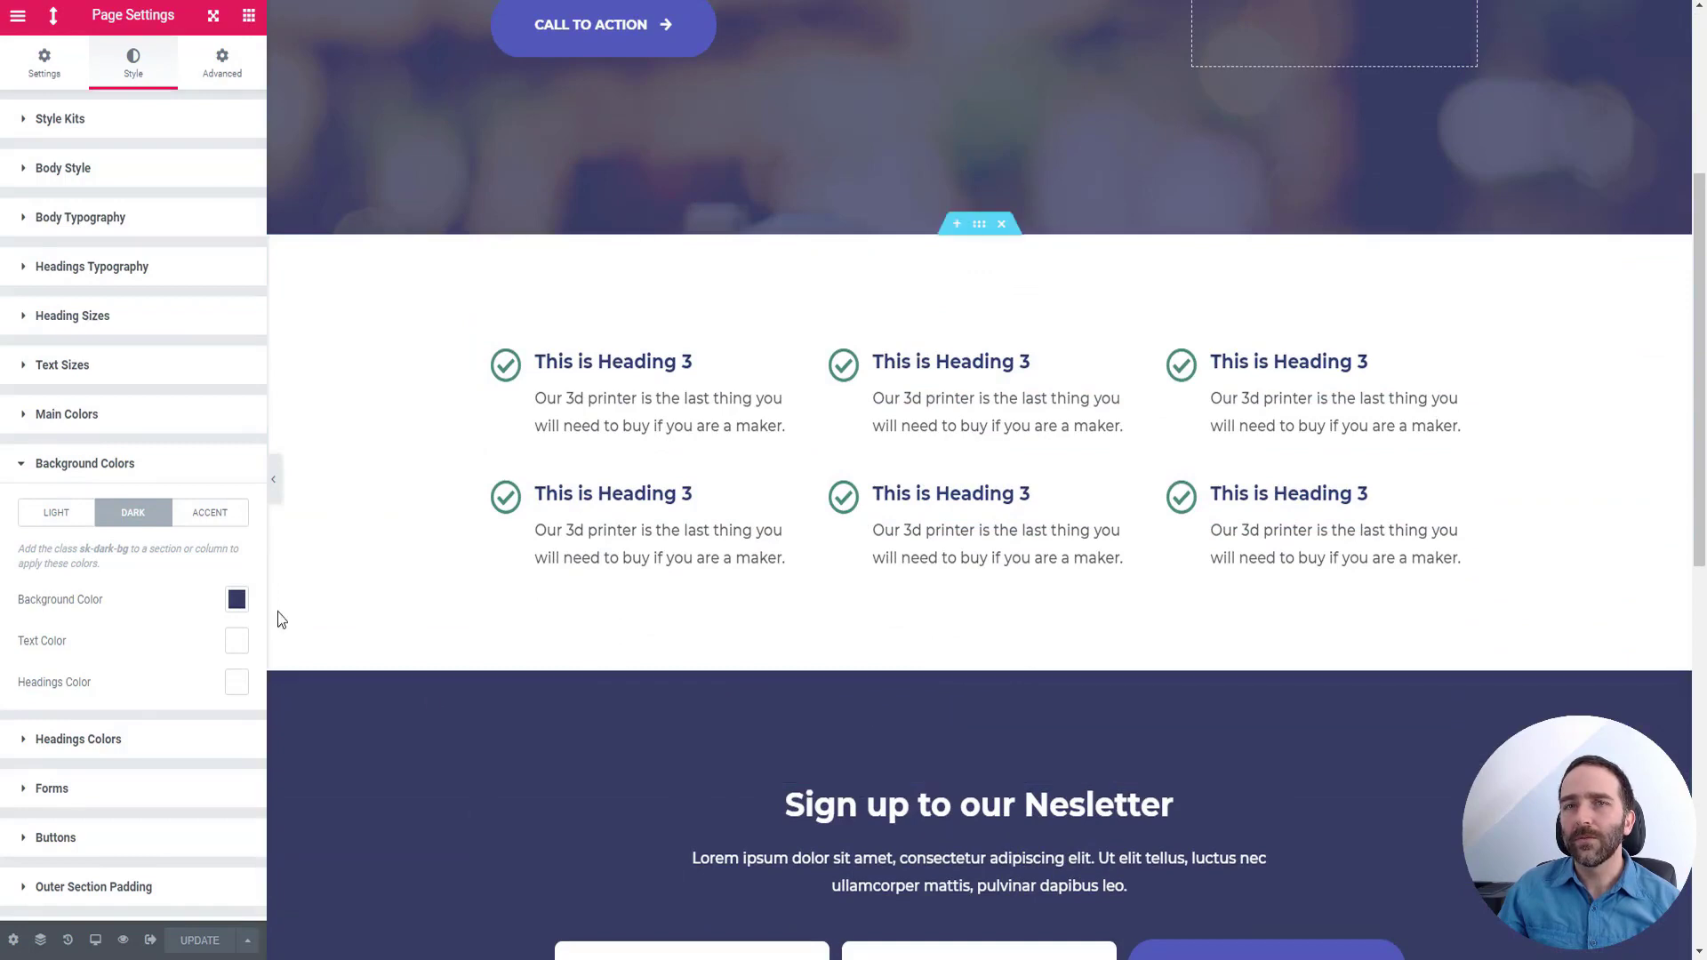
Try pink, orange and dark brown dark-section swatches, then restore navy #353E65
left_click(237, 600)
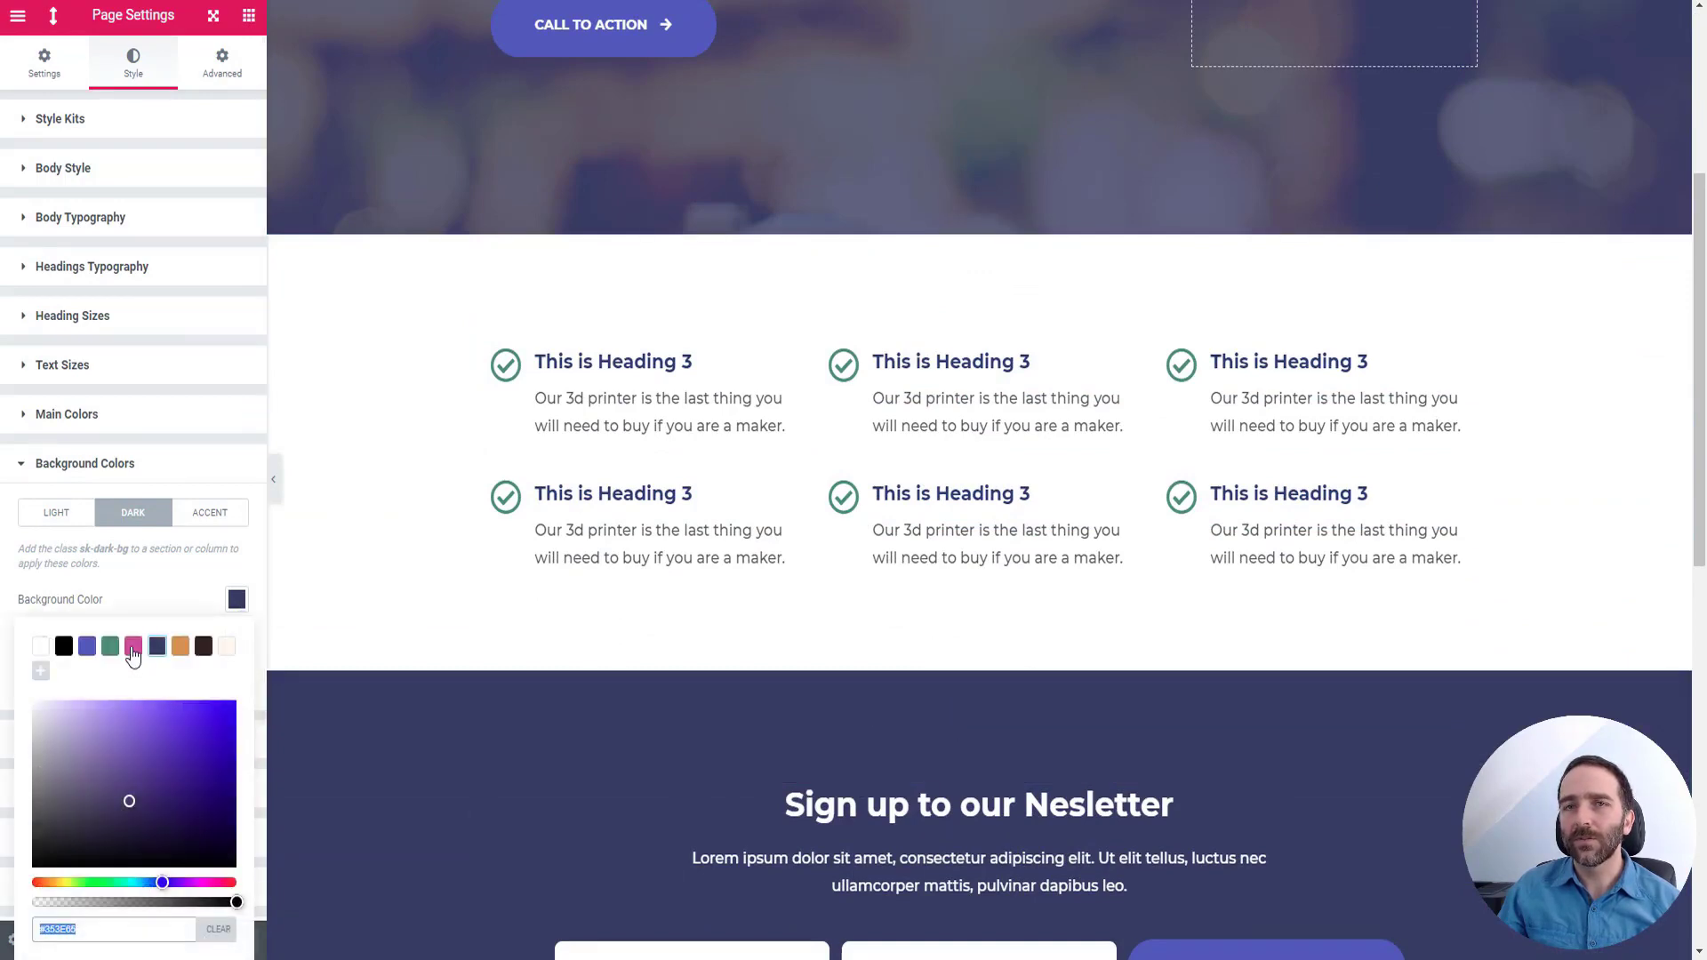
left_click(133, 646)
left_click(156, 646)
left_click(181, 649)
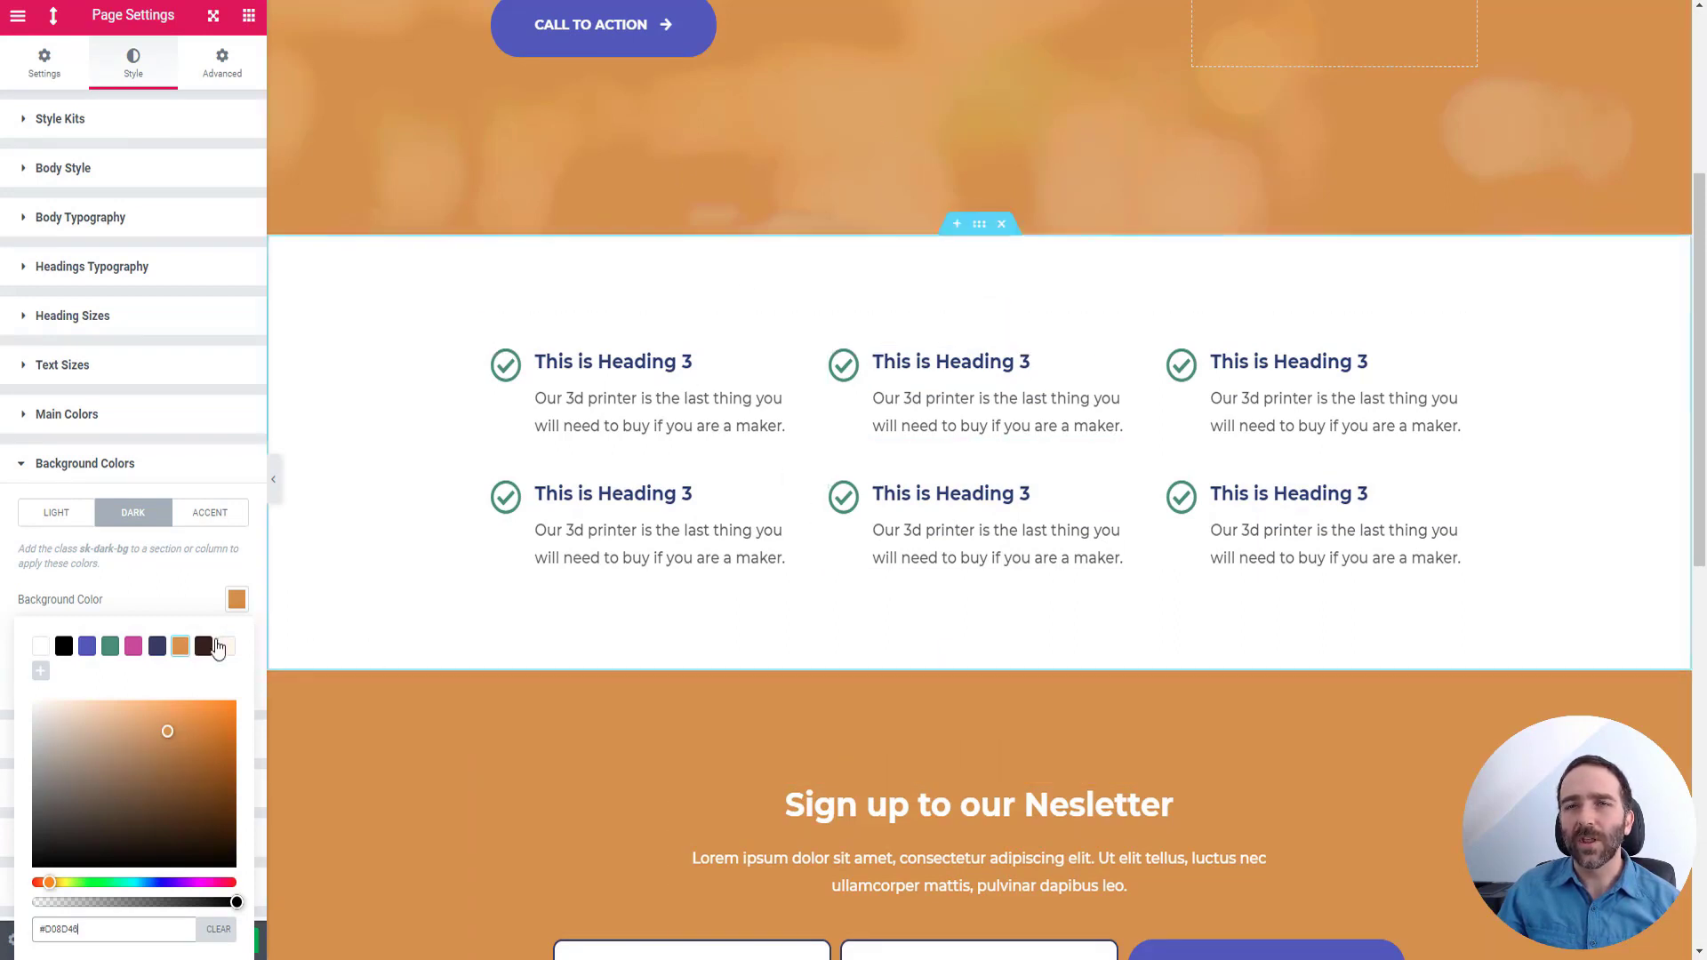
left_click(205, 650)
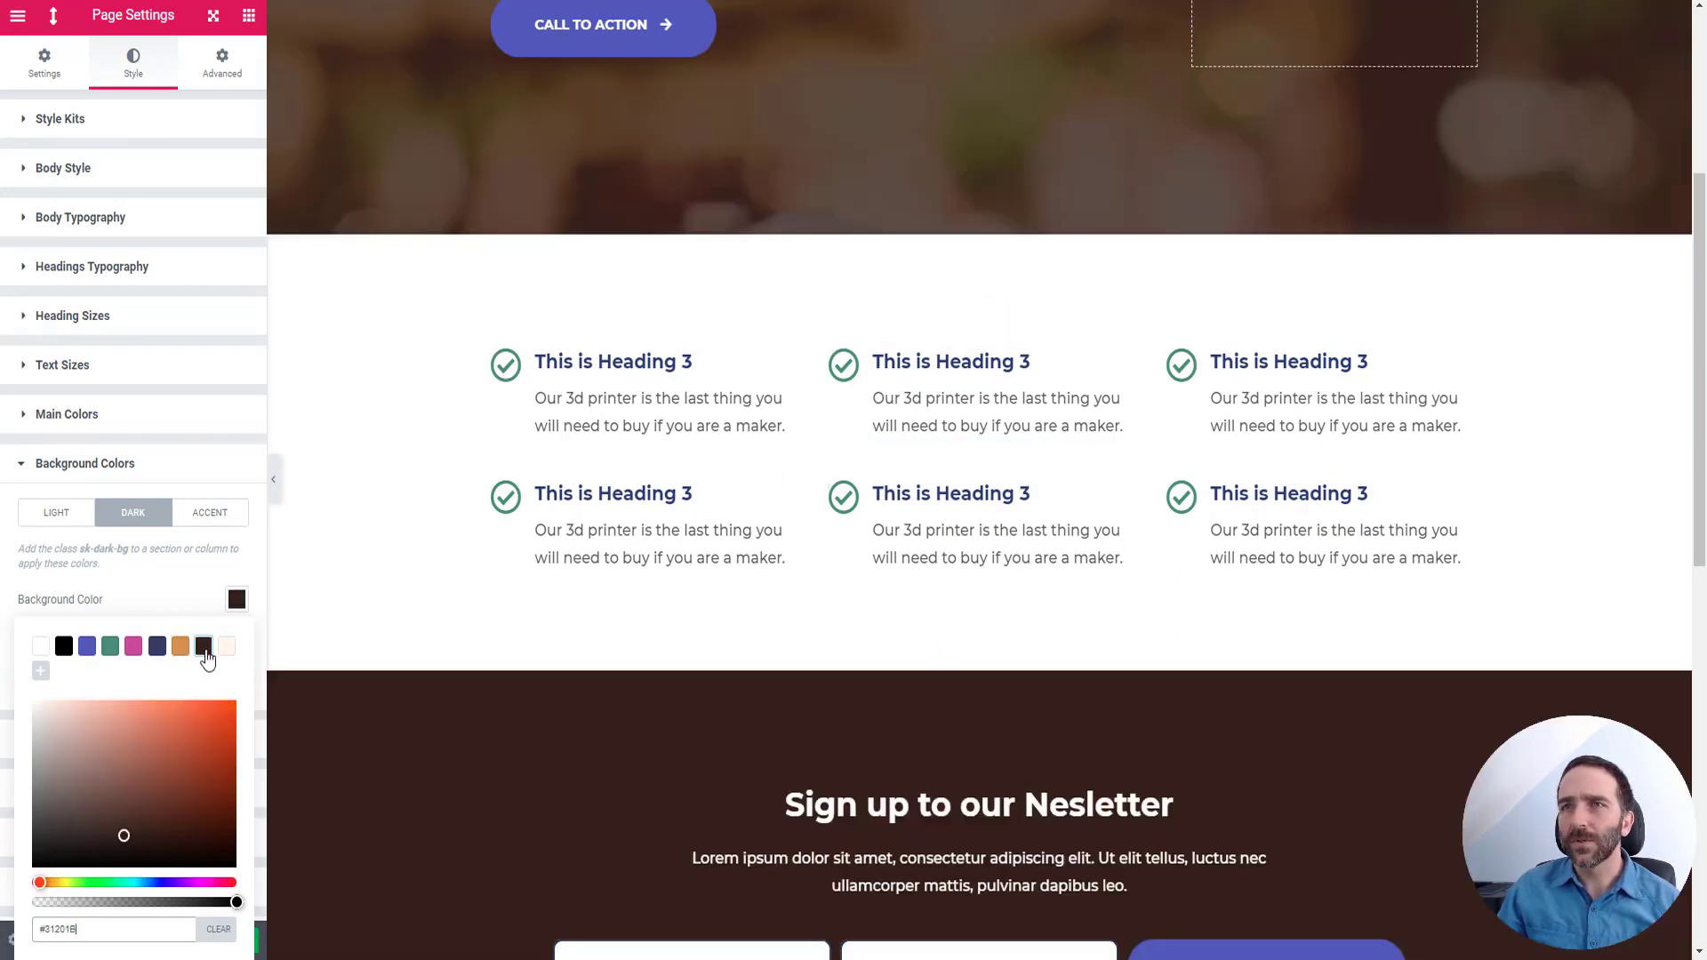
left_click(156, 647)
scroll(930, 286, "up", 4)
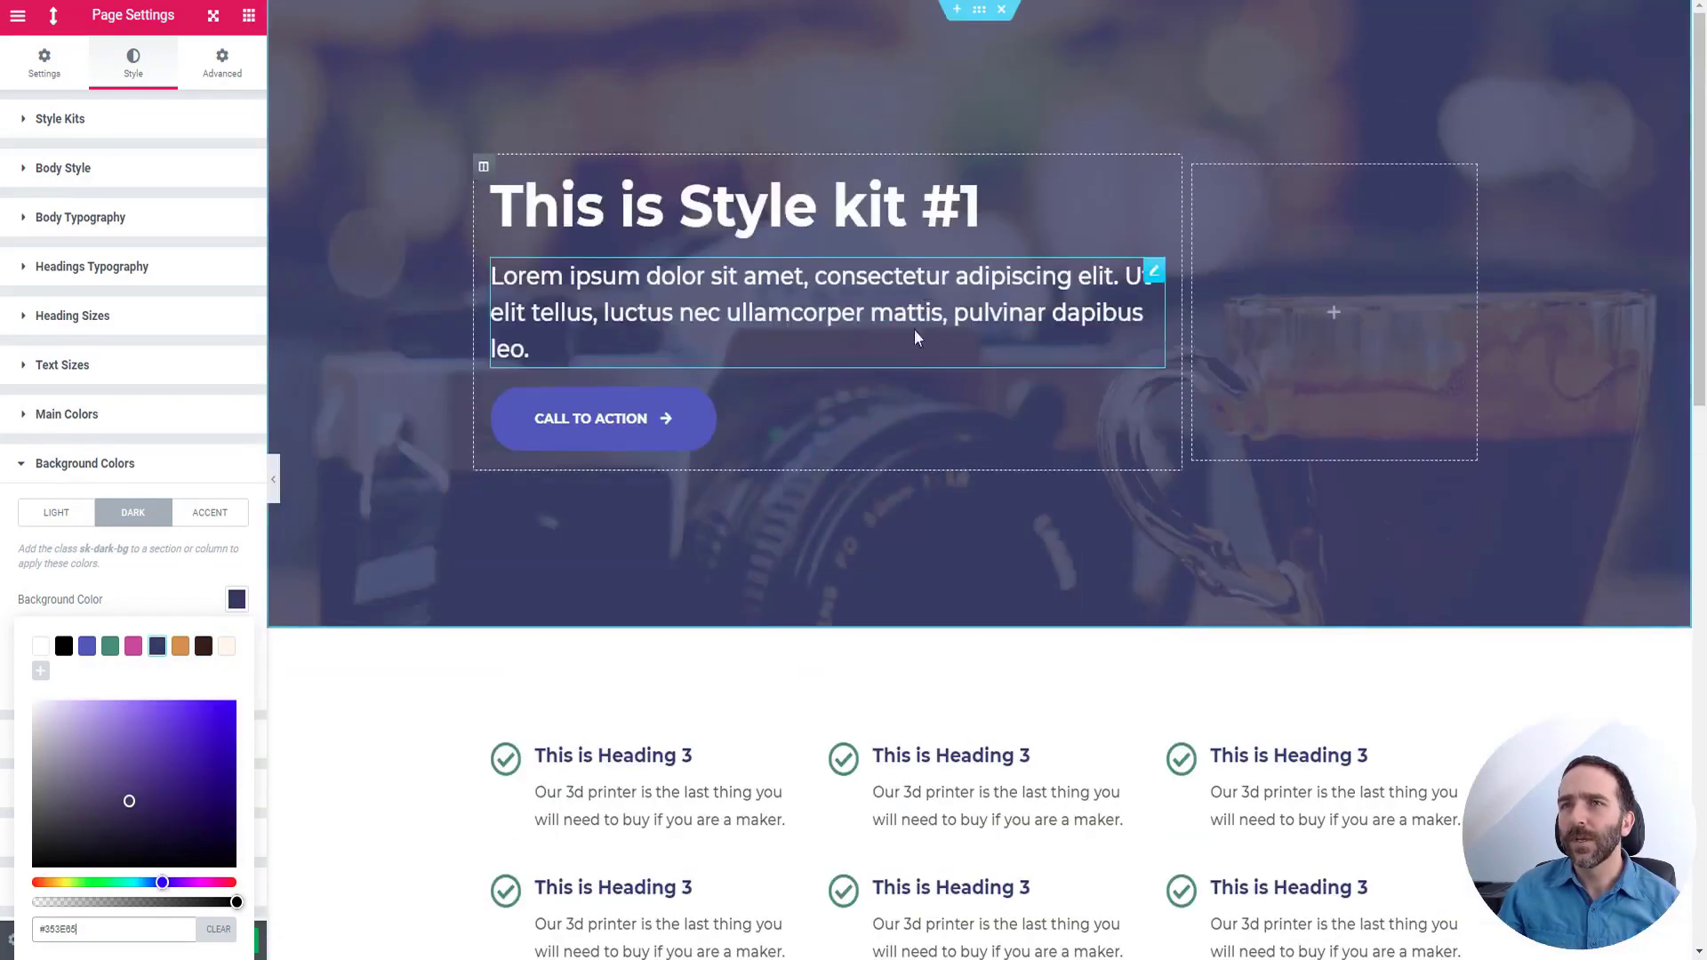
left_click(236, 600)
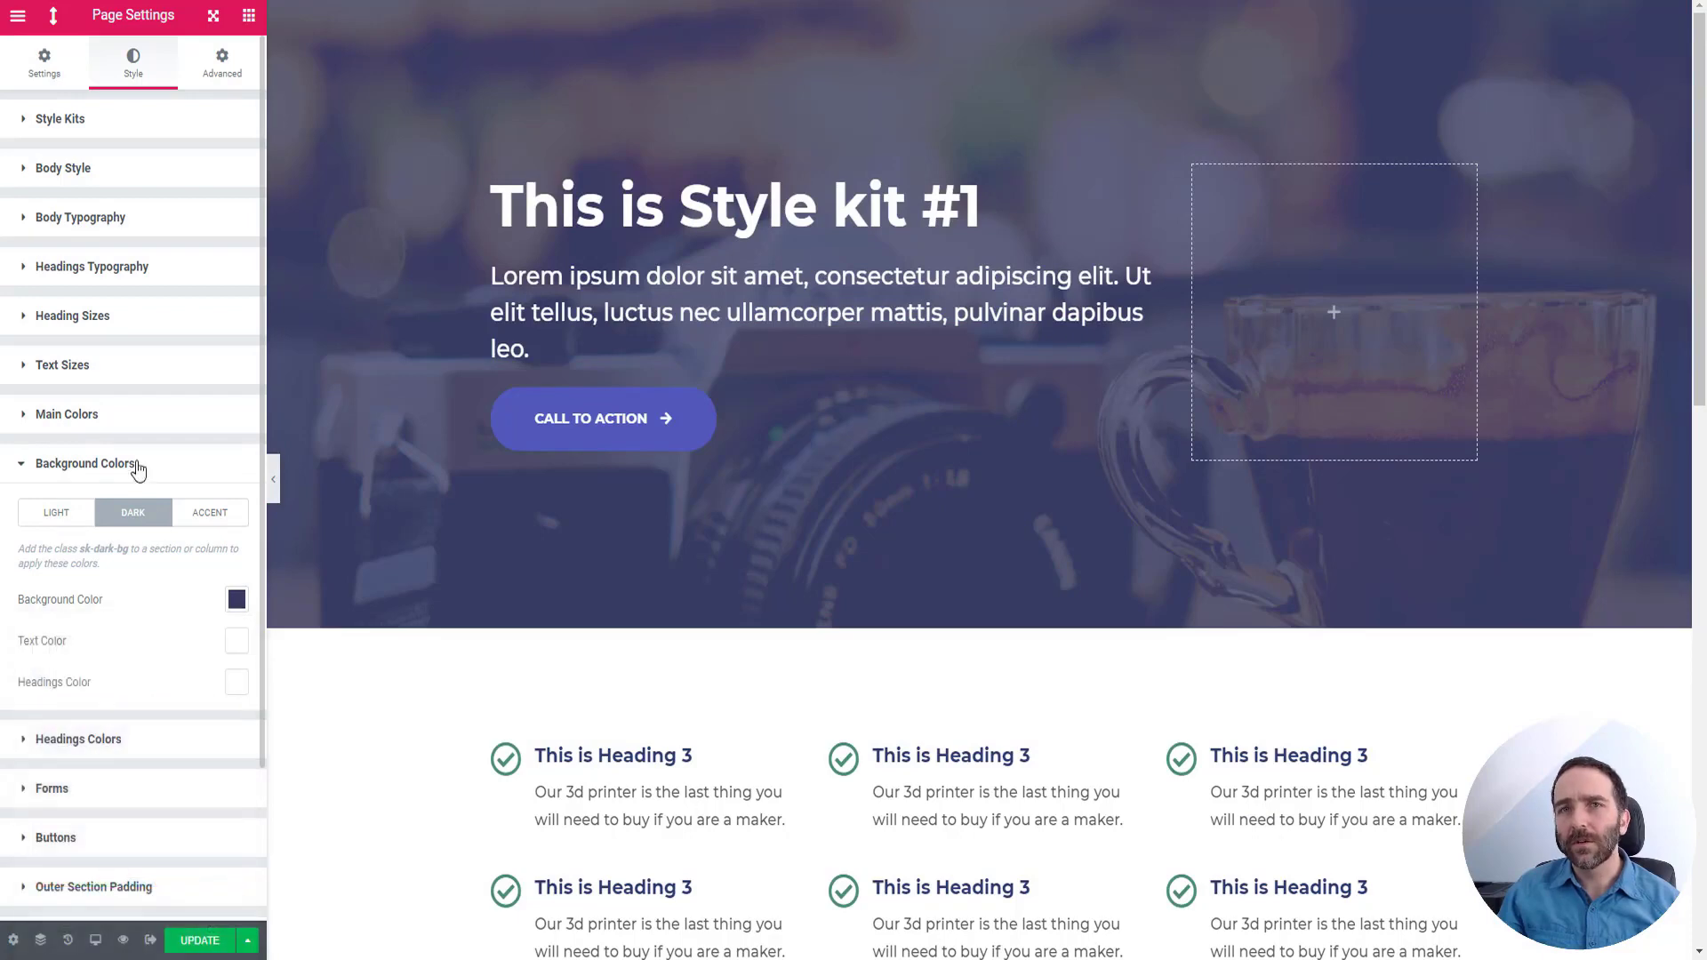
Set Main Colors Secondary Accent to pink #BD4C9C and Primary Accent to orange #D08D46
left_click(86, 427)
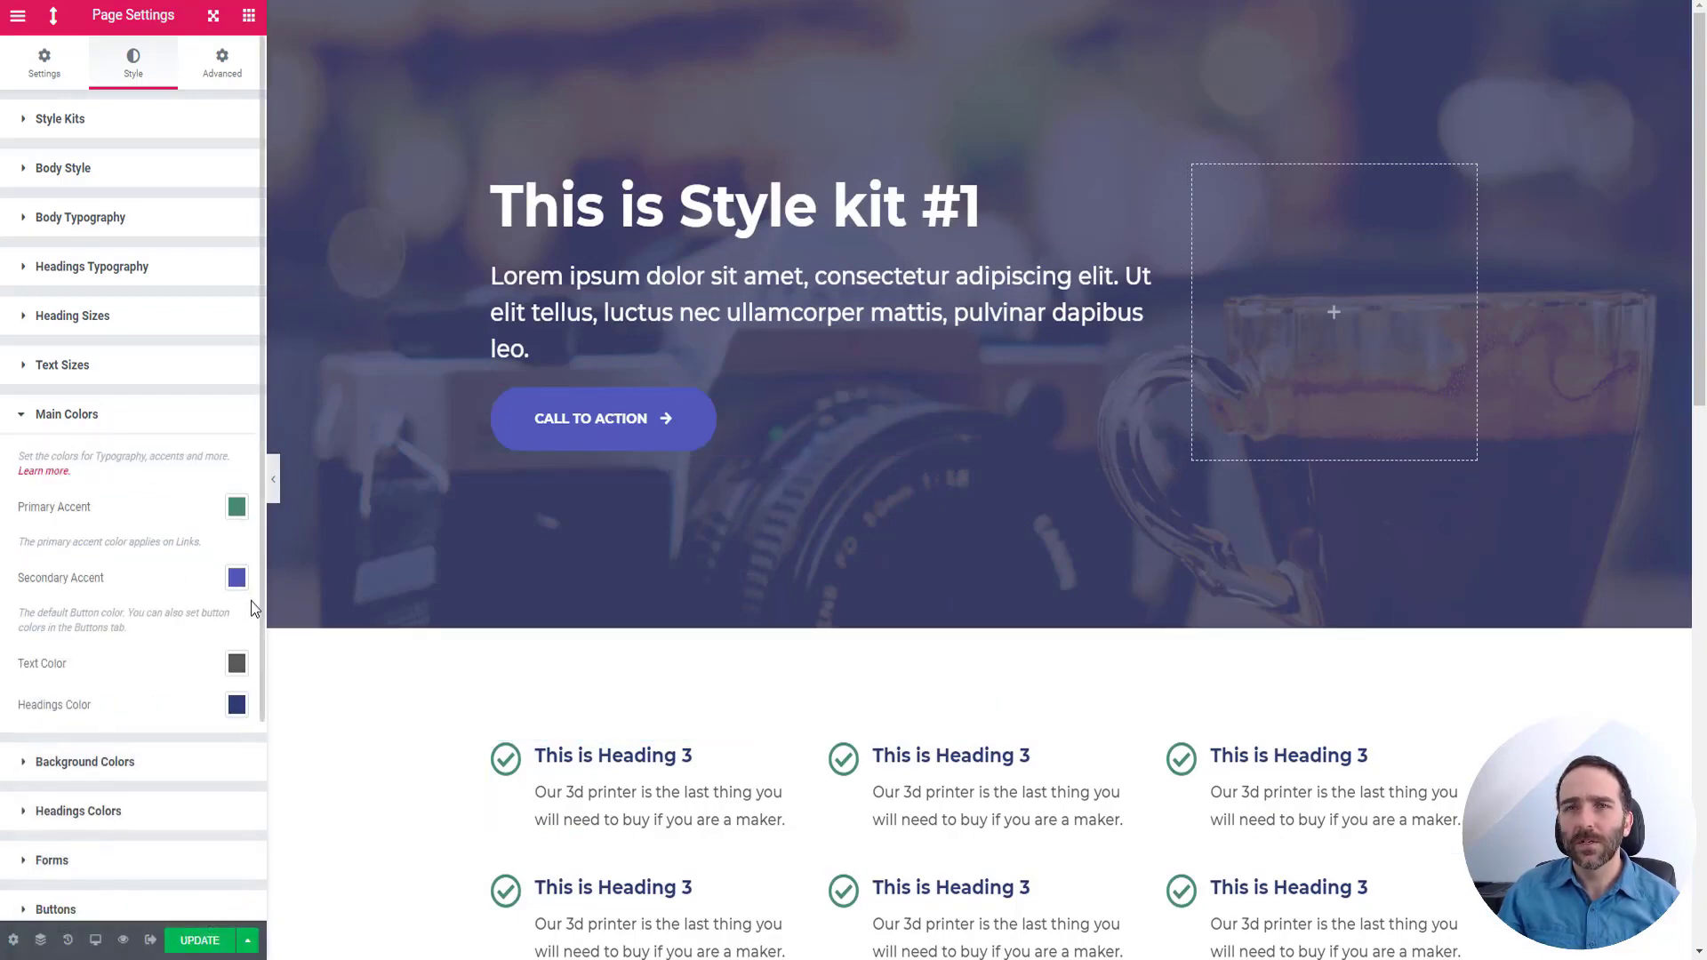
left_click(236, 579)
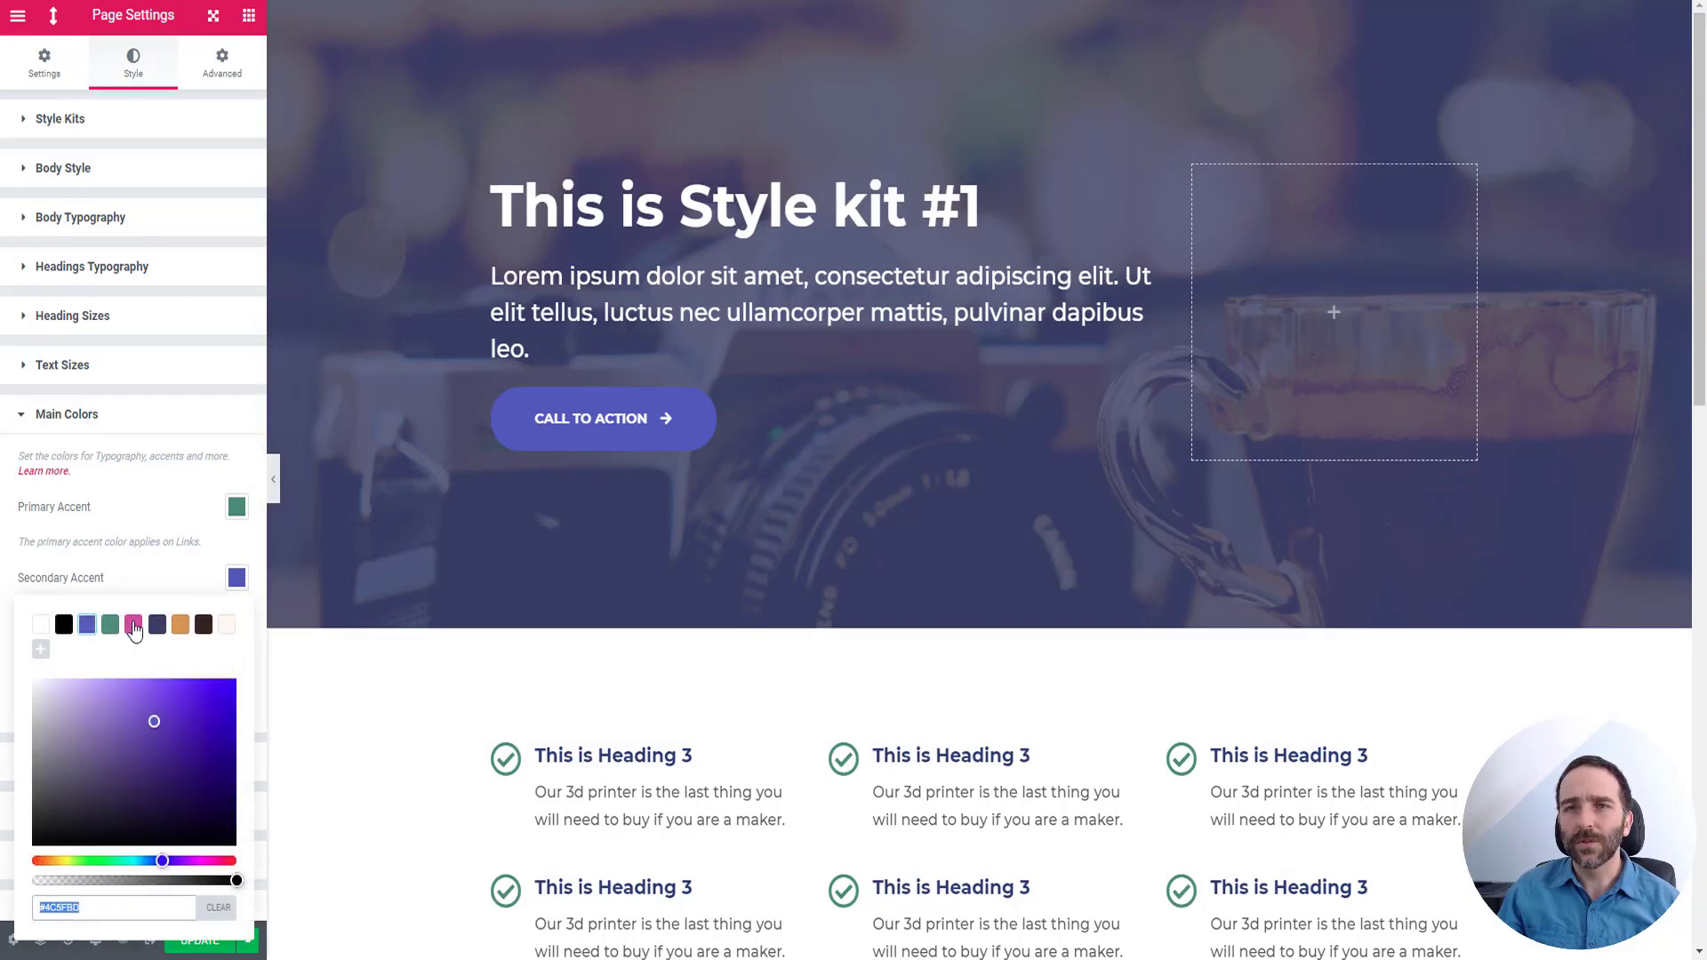
left_click(133, 626)
left_click(236, 579)
left_click(237, 507)
left_click(180, 554)
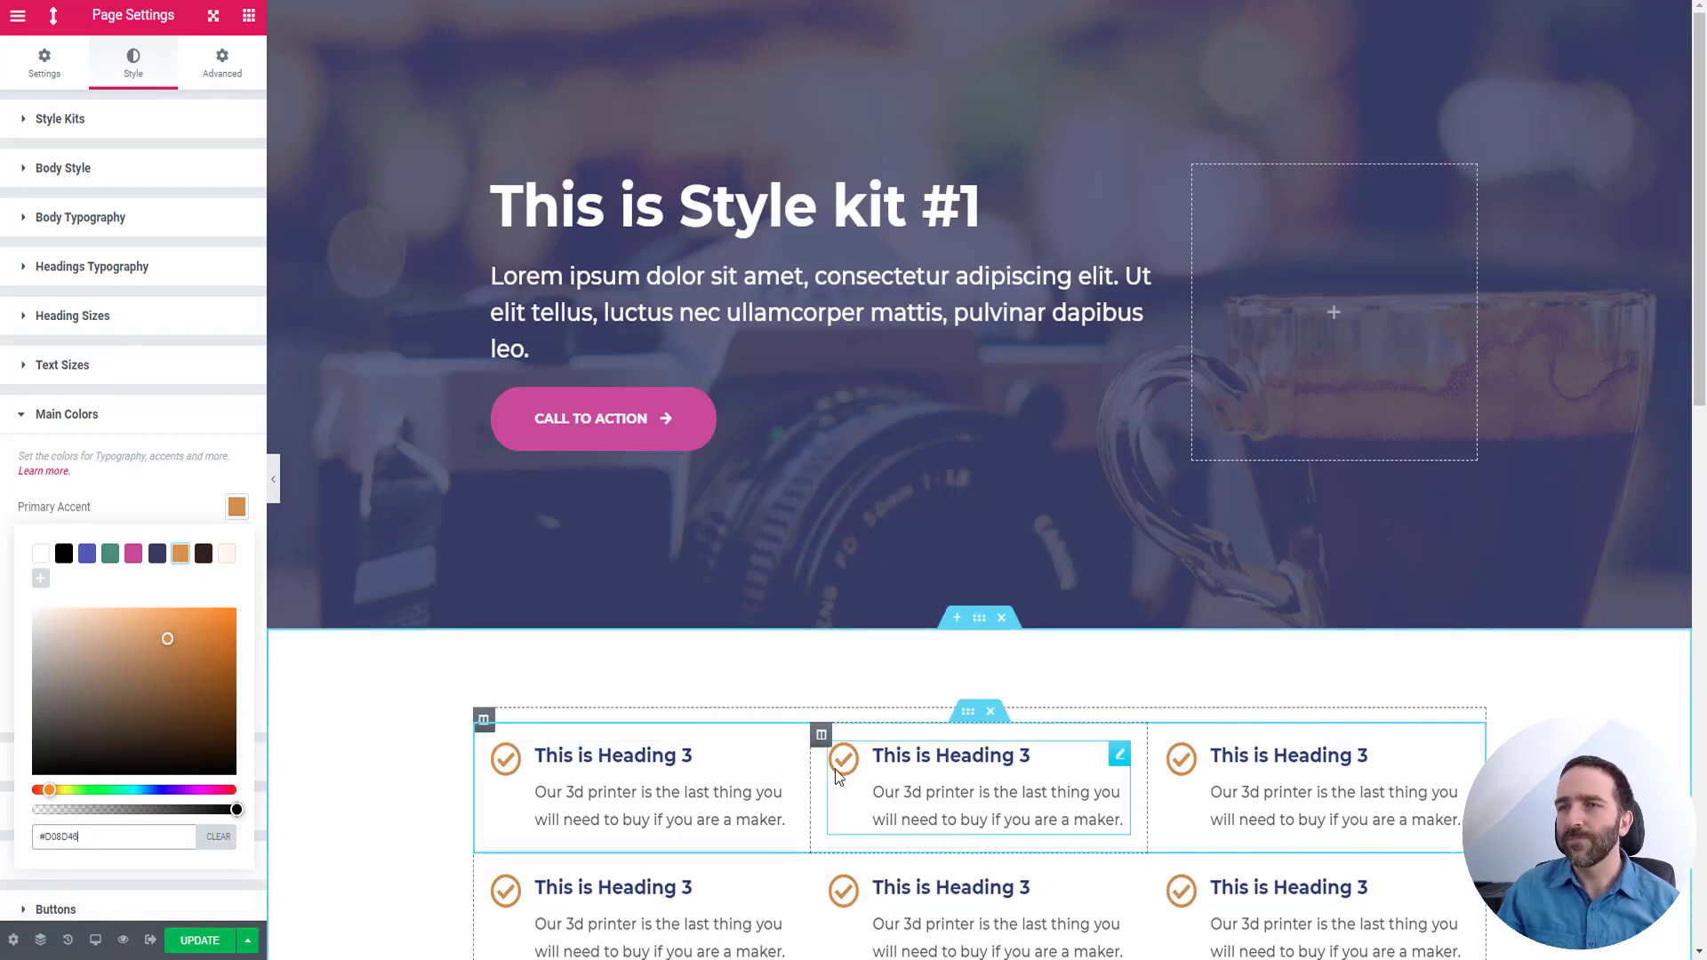
left_click(237, 514)
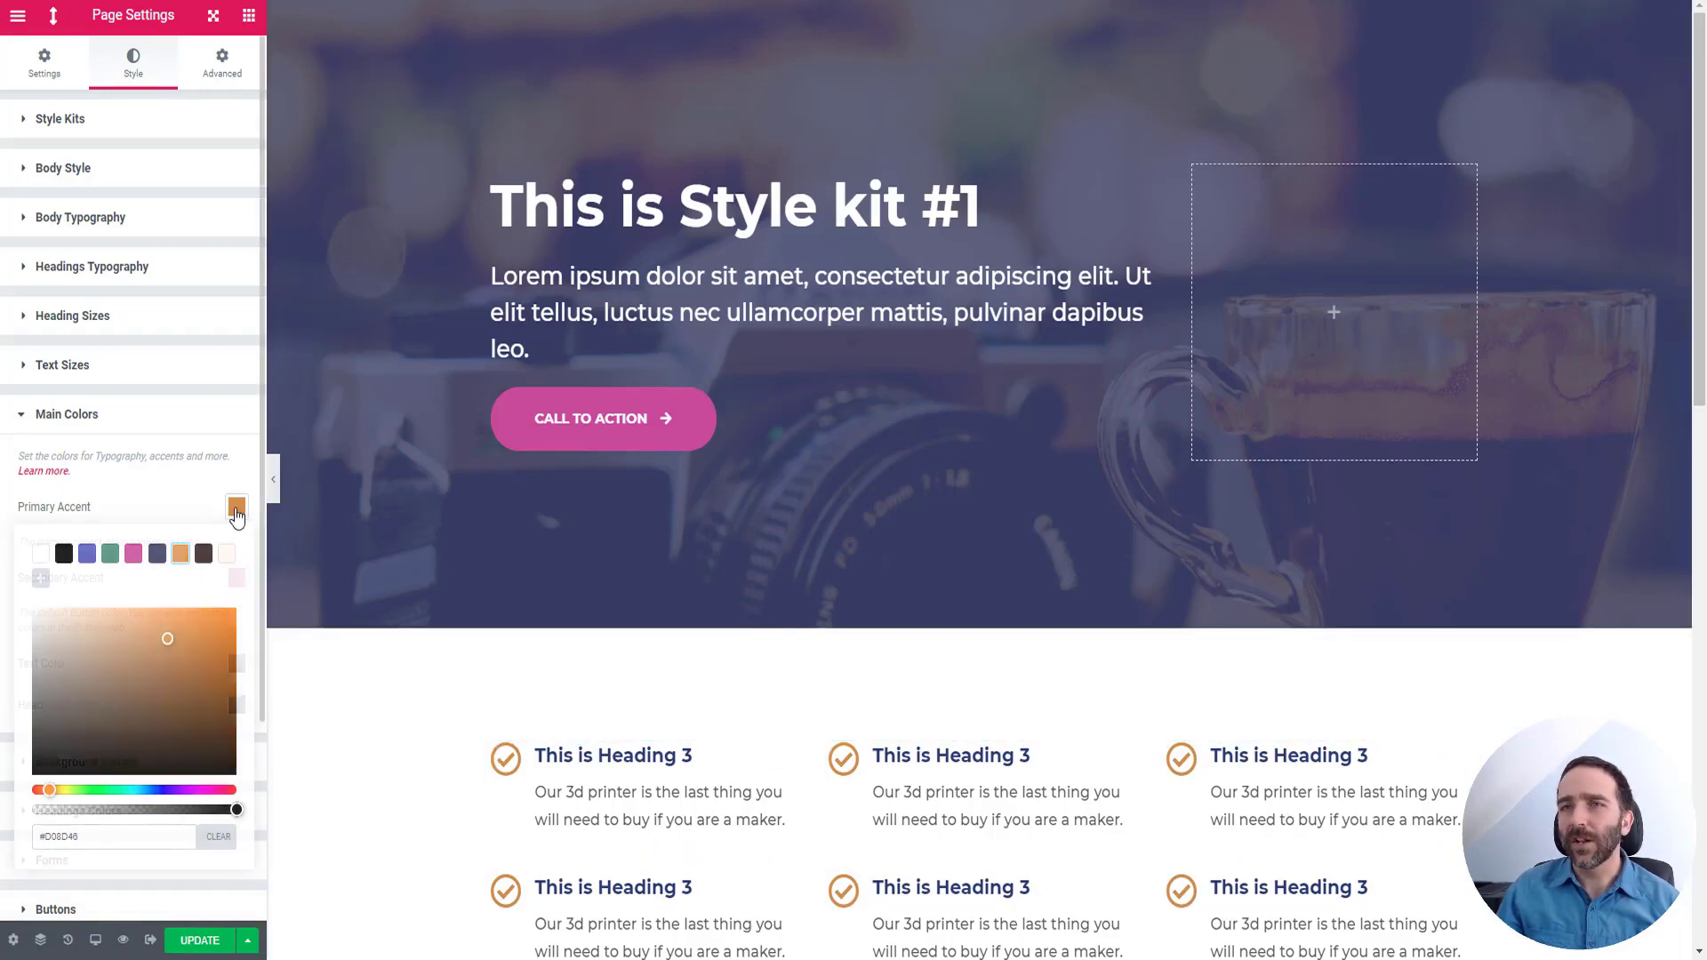
Apply Style kit 2 from the Page Style Kit dropdown, then switch to Style kit 3
left_click(94, 131)
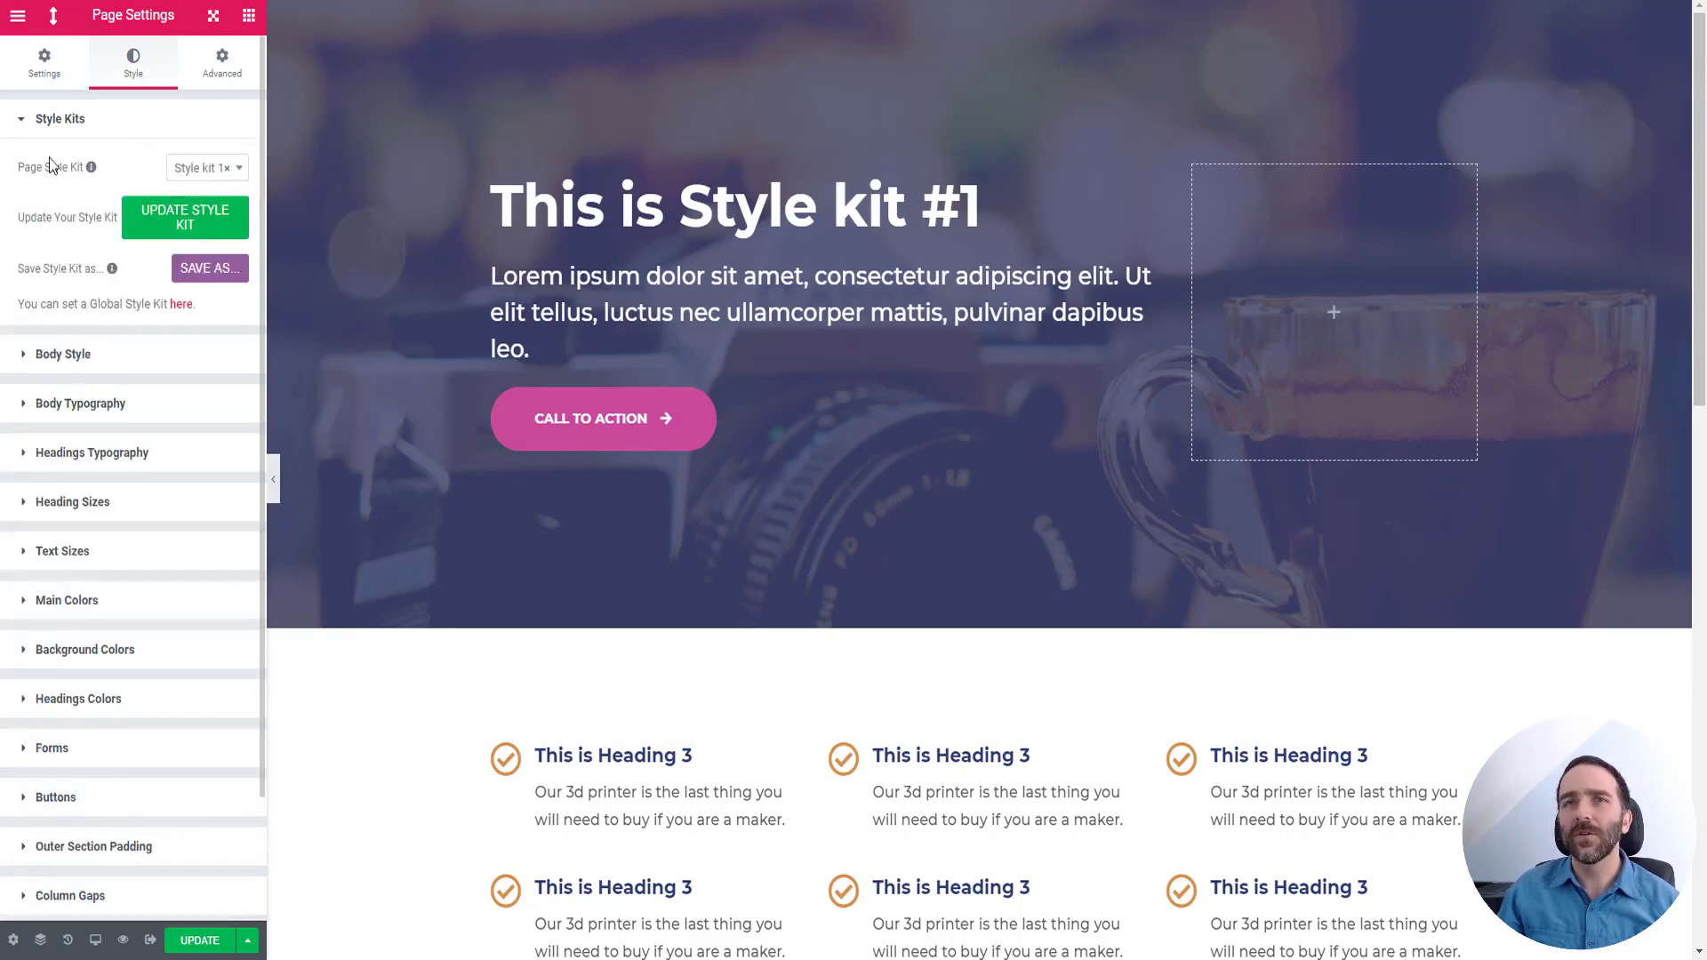
left_click(197, 177)
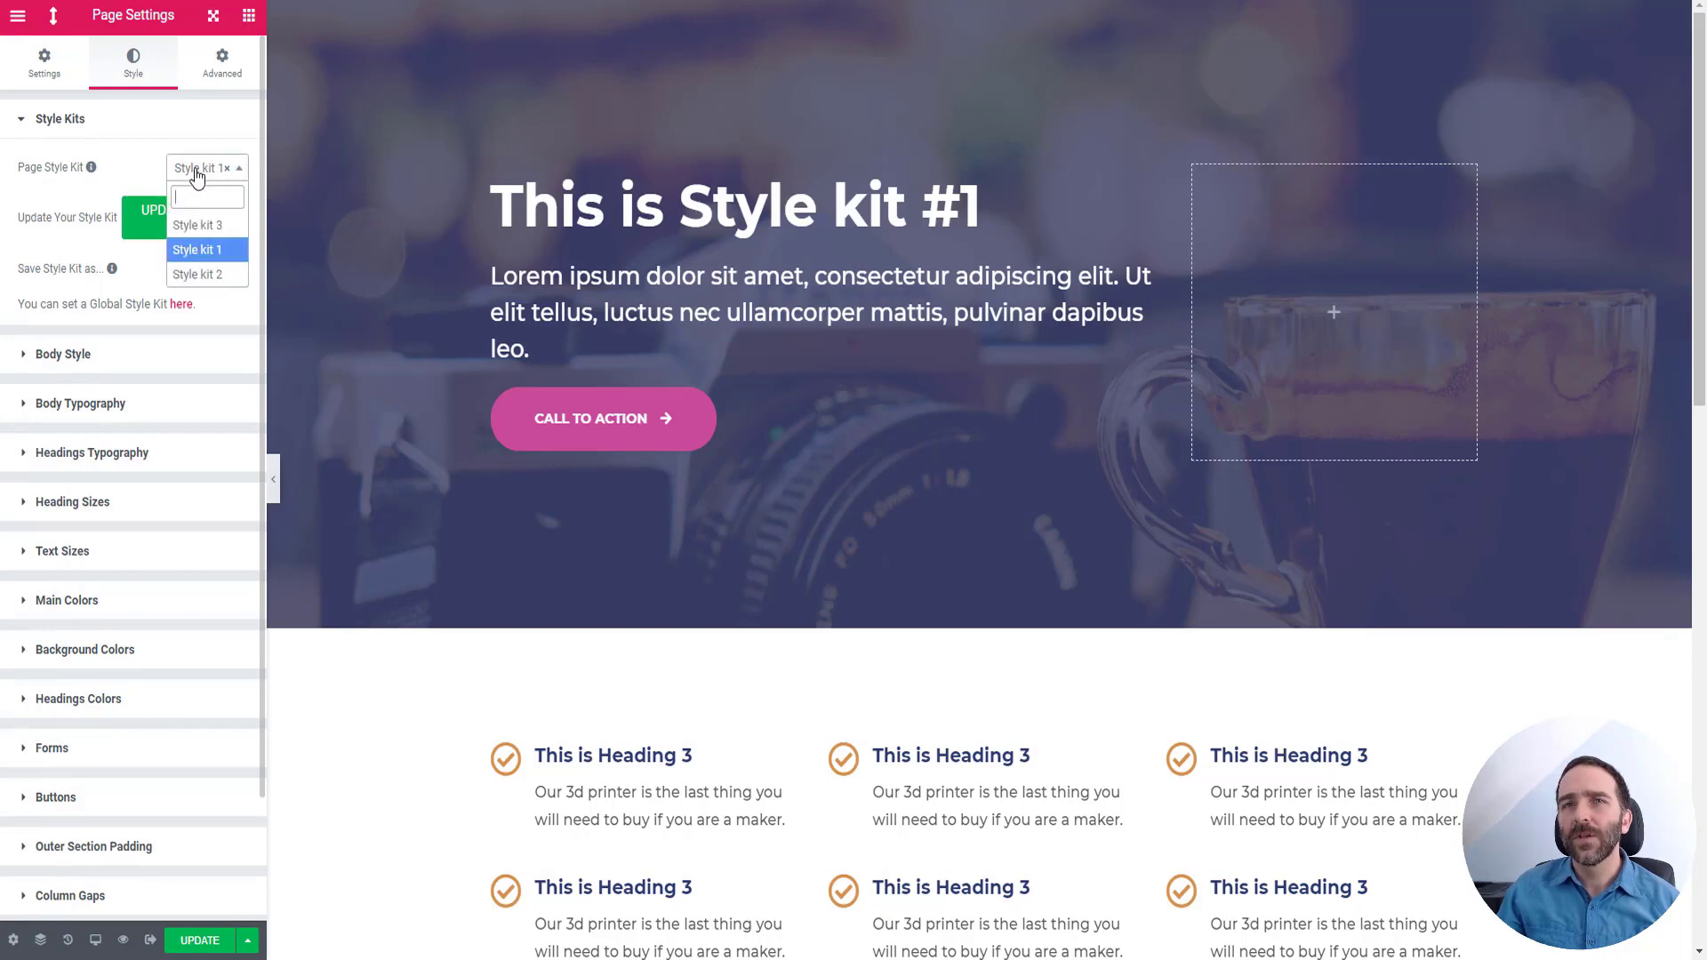
left_click(205, 275)
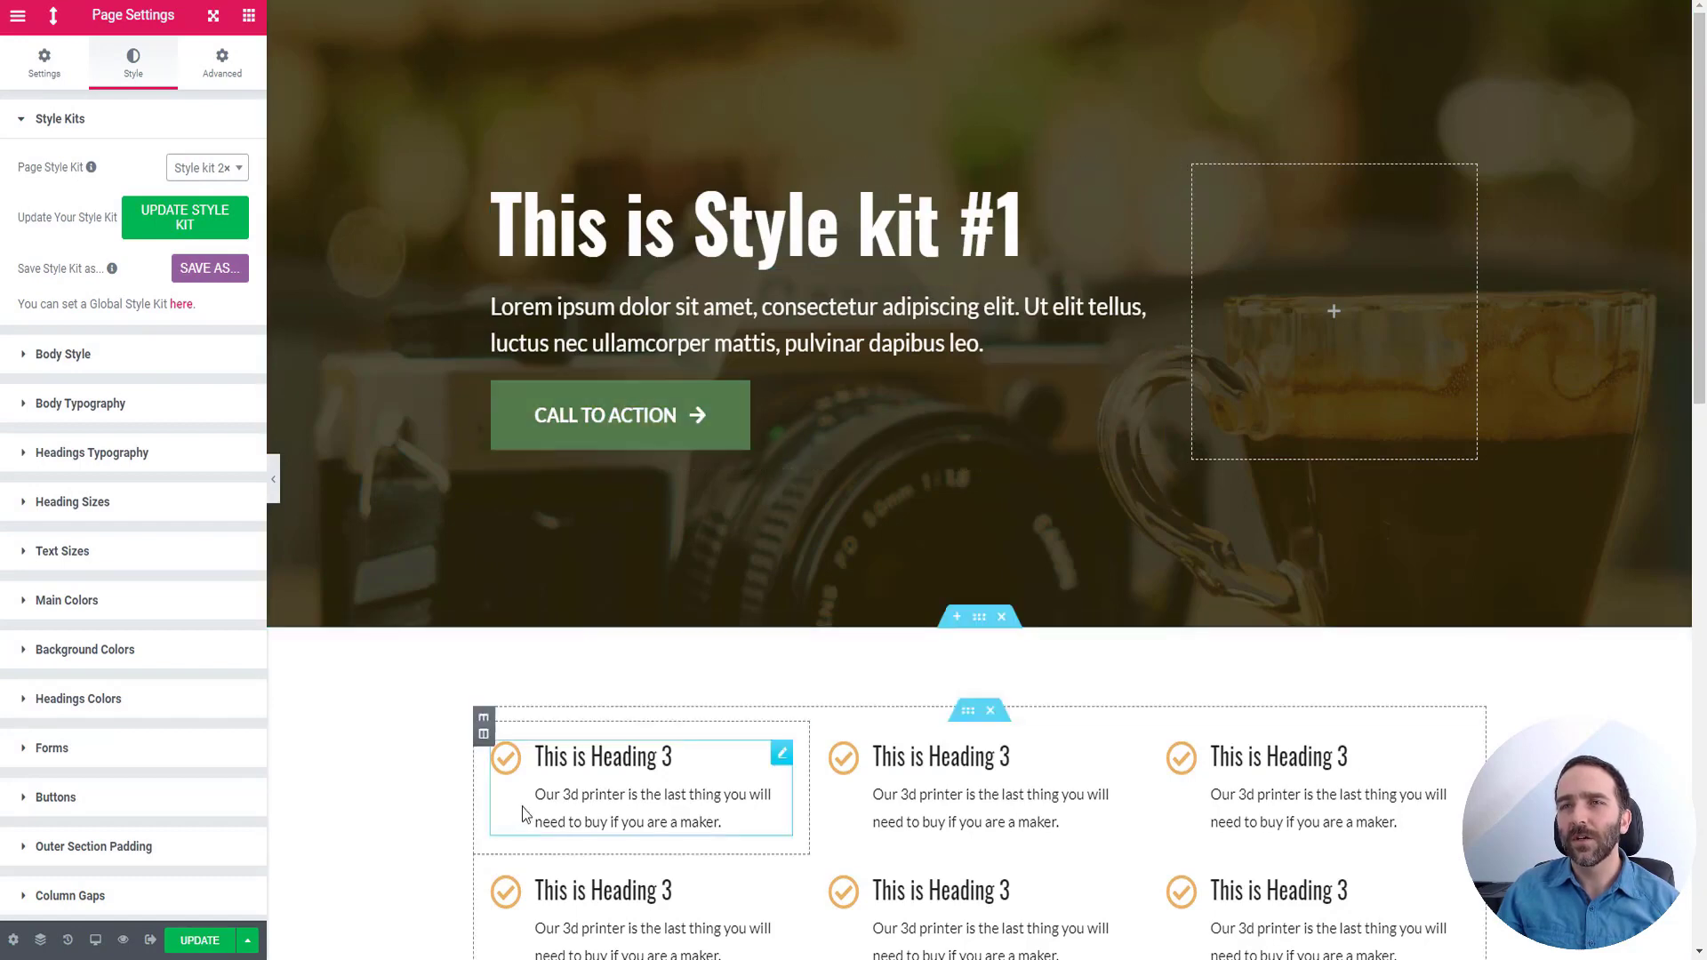
left_click(194, 169)
left_click(198, 233)
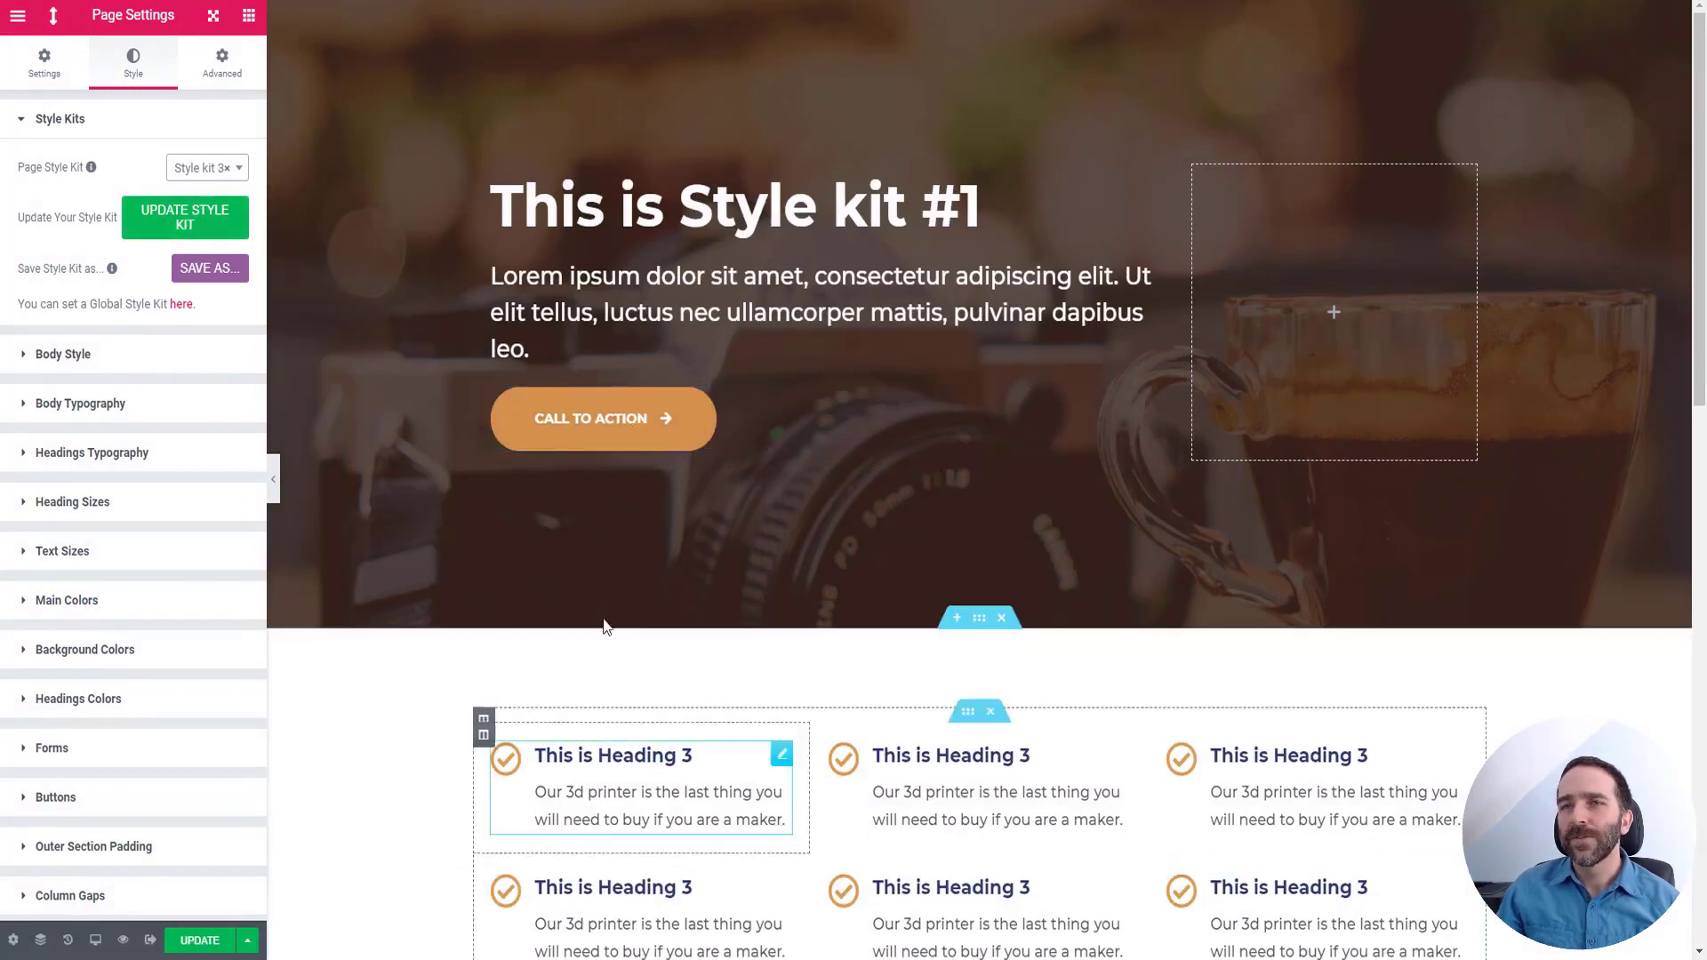
left_click(197, 170)
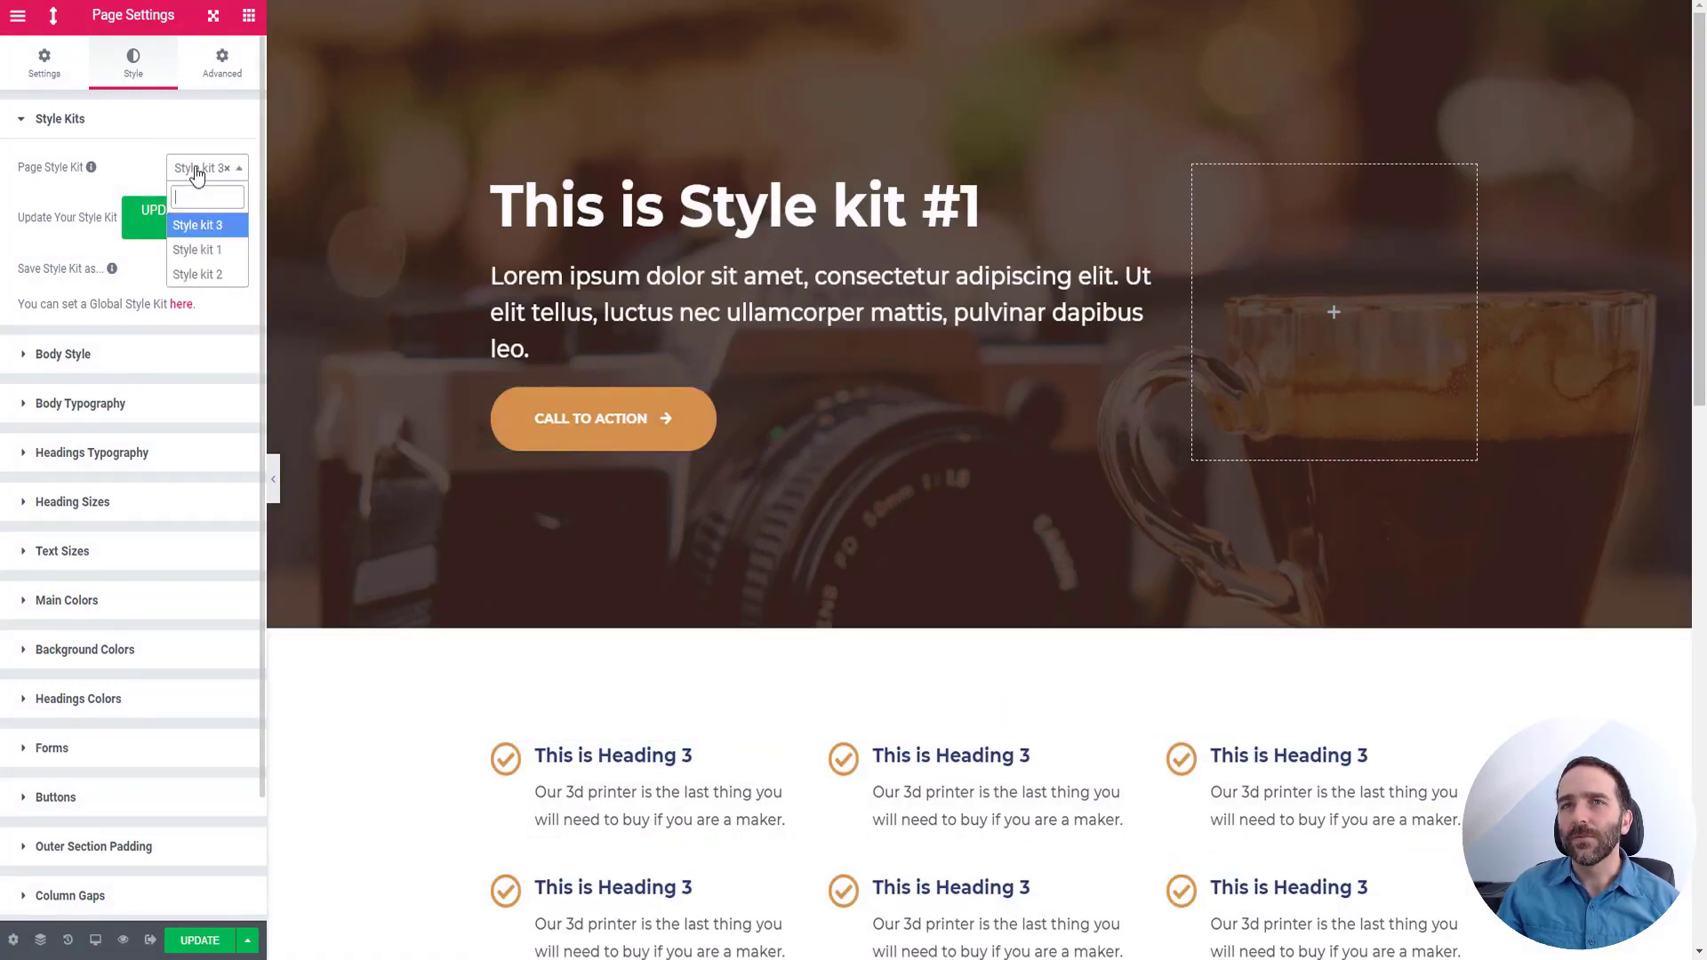
Choose Style kit 1 in the Page Style Kit dropdown
left_click(202, 252)
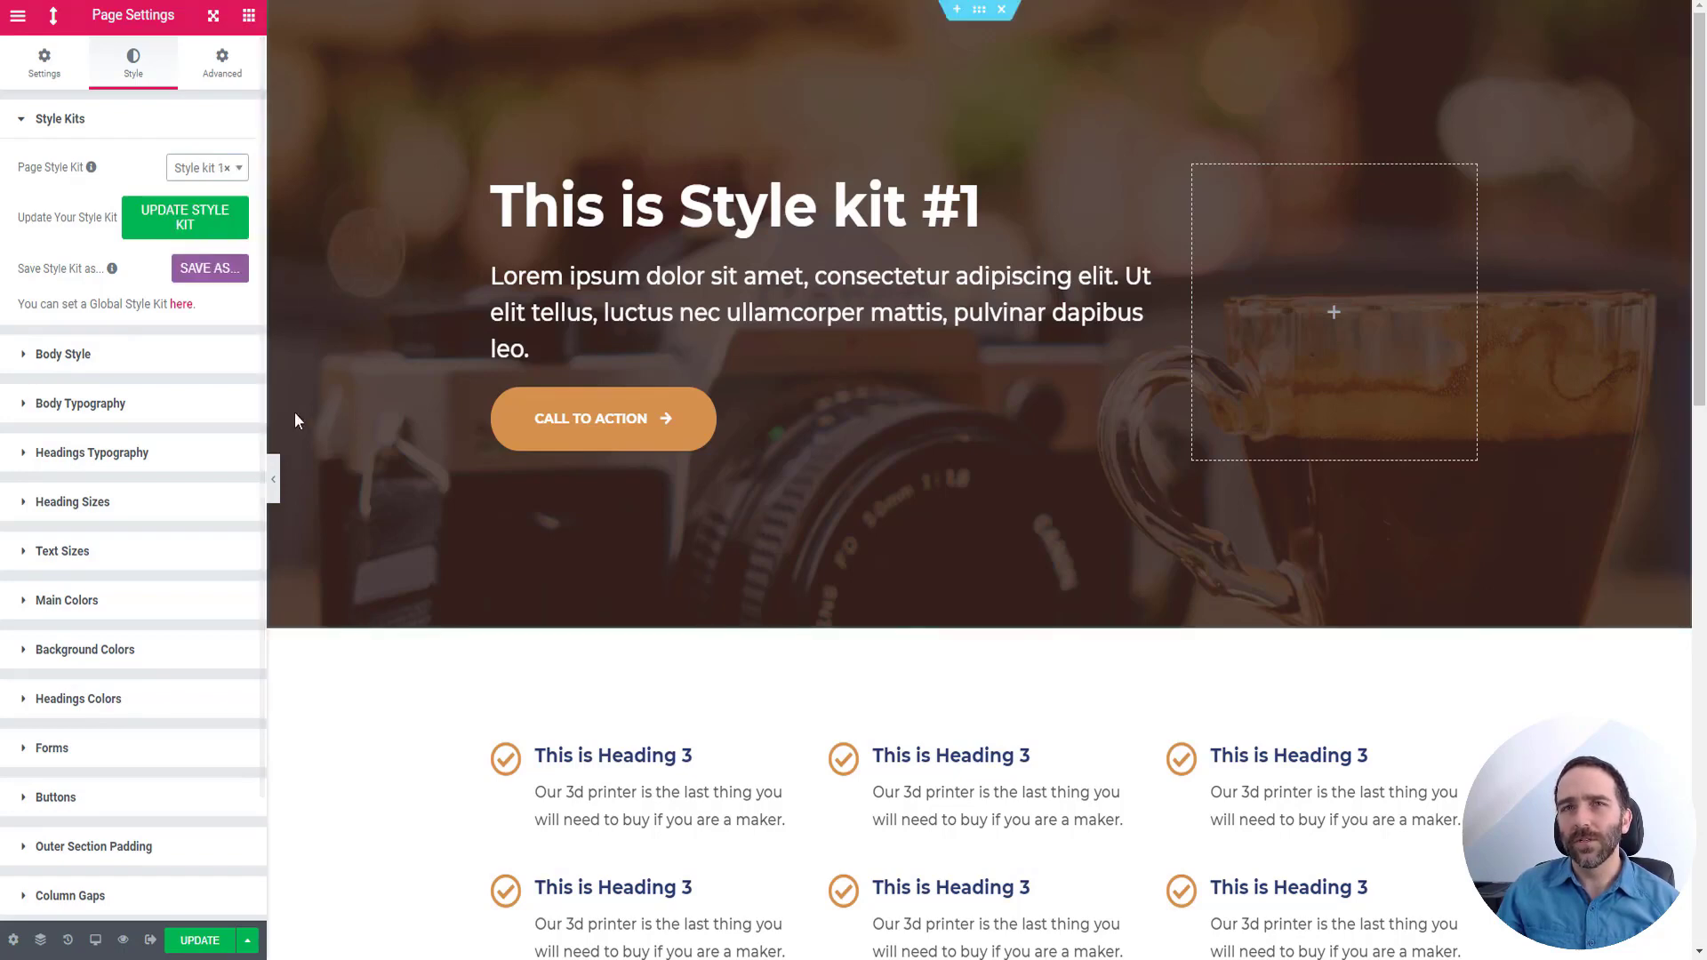